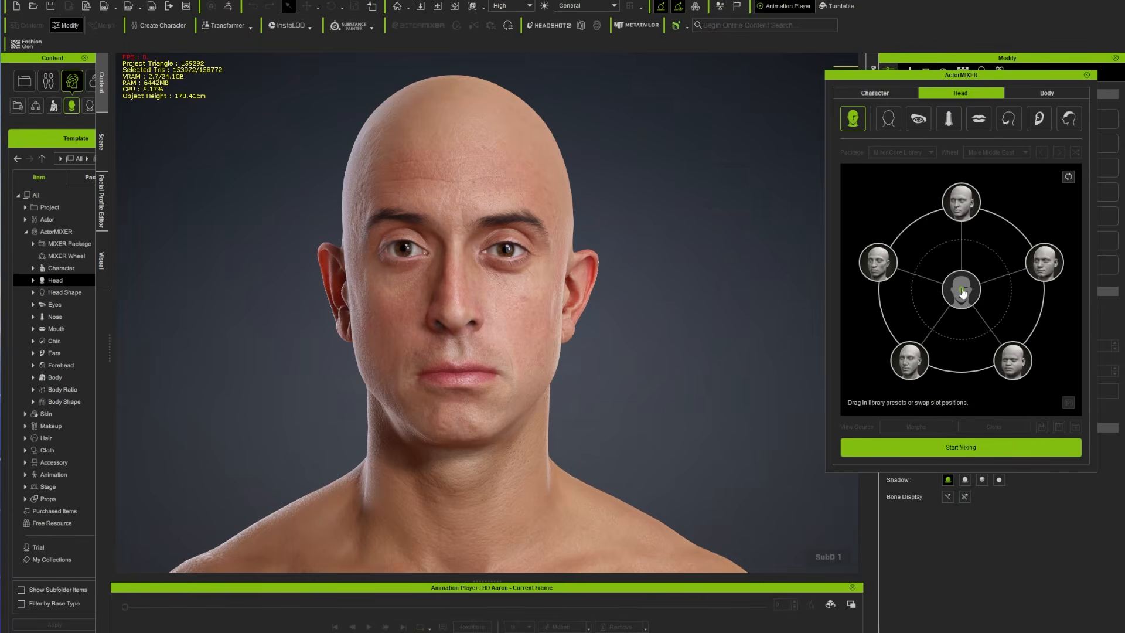
# Step: Blend the head slightly between the two lower presets of the mixing wheel, and adjust the full head and skull proportions with morphs
pyautogui.moveTo(961, 292); pyautogui.dragTo(960, 345)
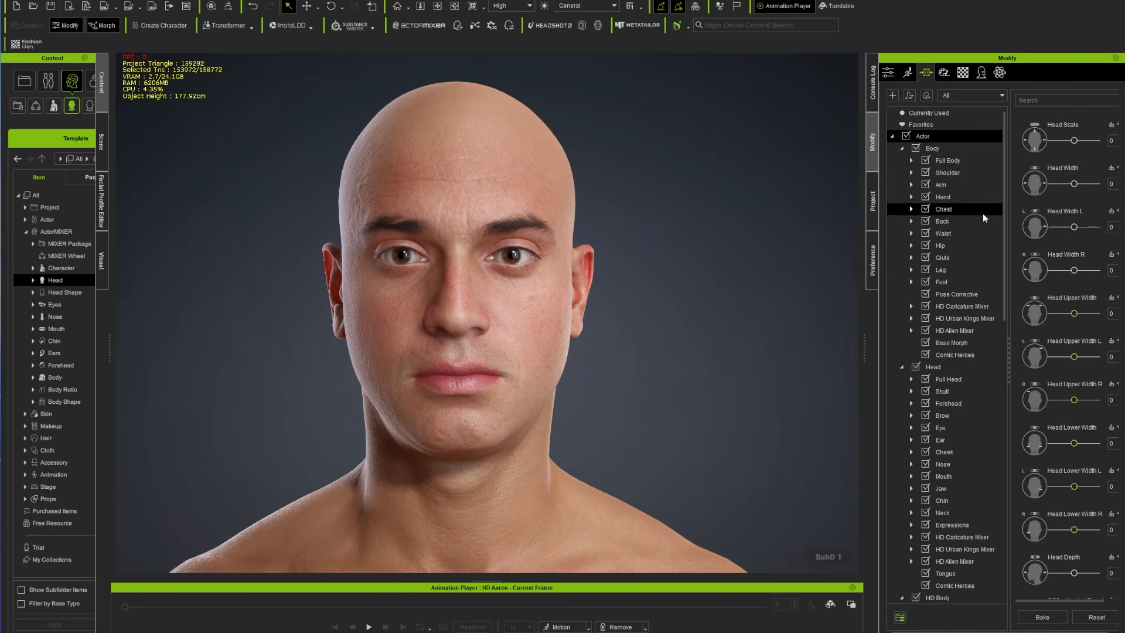
pyautogui.click(961, 380)
pyautogui.moveTo(1052, 140); pyautogui.dragTo(1090, 141)
pyautogui.moveTo(1052, 530); pyautogui.dragTo(1105, 530)
pyautogui.click(942, 391)
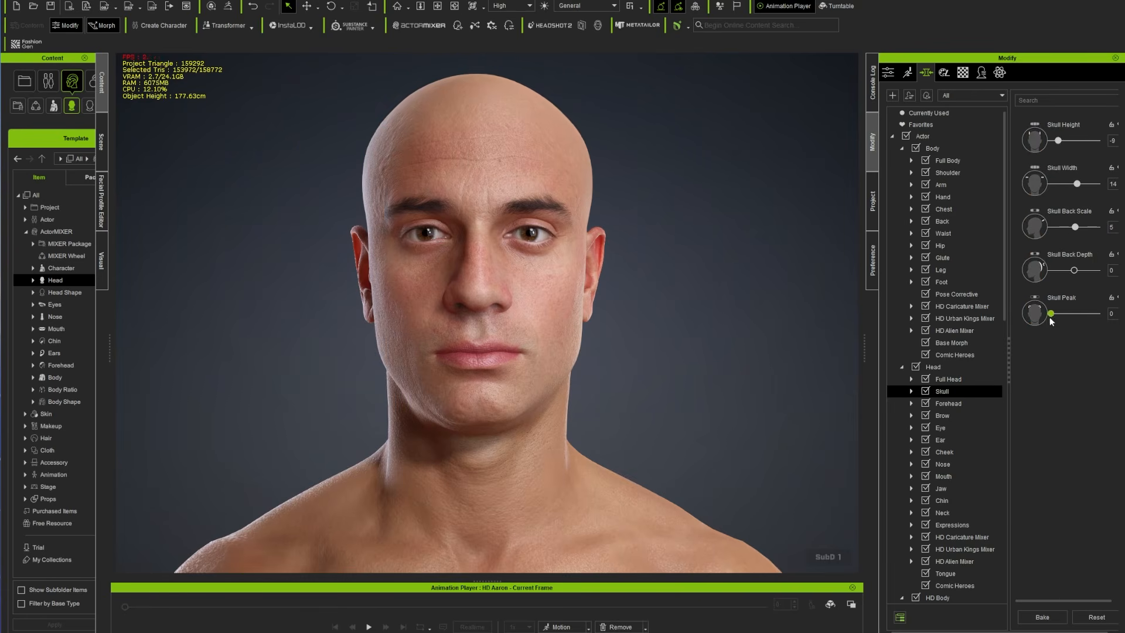
# Step: Review the forehead morphs and slightly raise one brow morph to refine the eyebrow shape
pyautogui.click(948, 403)
pyautogui.click(942, 415)
pyautogui.moveTo(1074, 444); pyautogui.dragTo(1084, 445)
# Step: Enlarge the eyes slightly, lower Eye Height, and set Eye Outer Inner Width to 23 and Eye Angle to -14
pyautogui.click(940, 427)
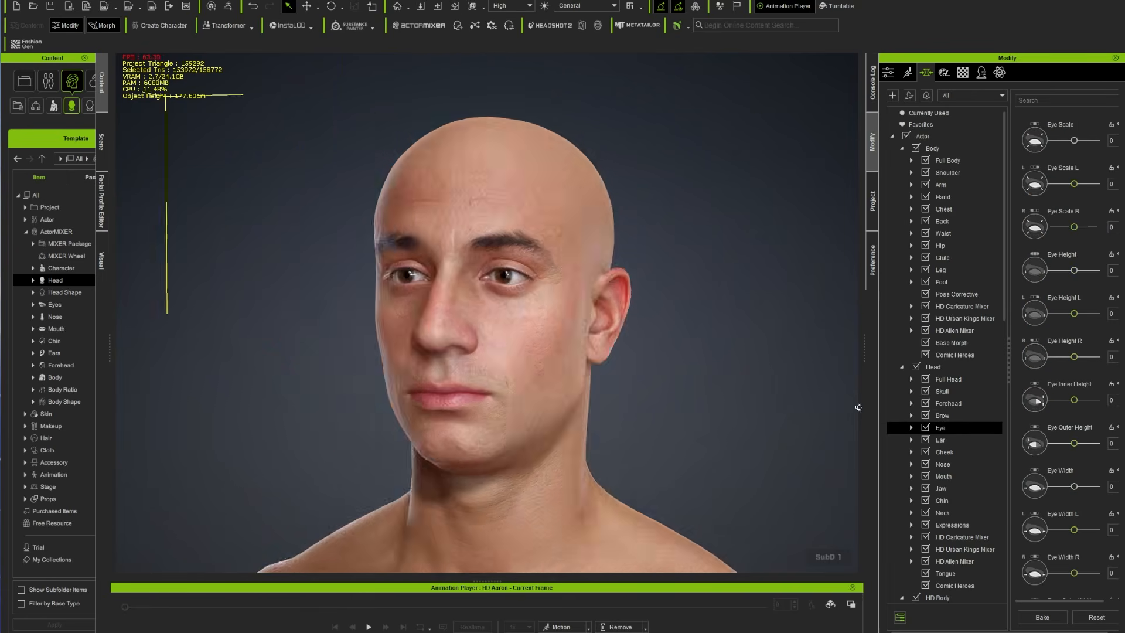
pyautogui.moveTo(1074, 141); pyautogui.dragTo(1079, 141)
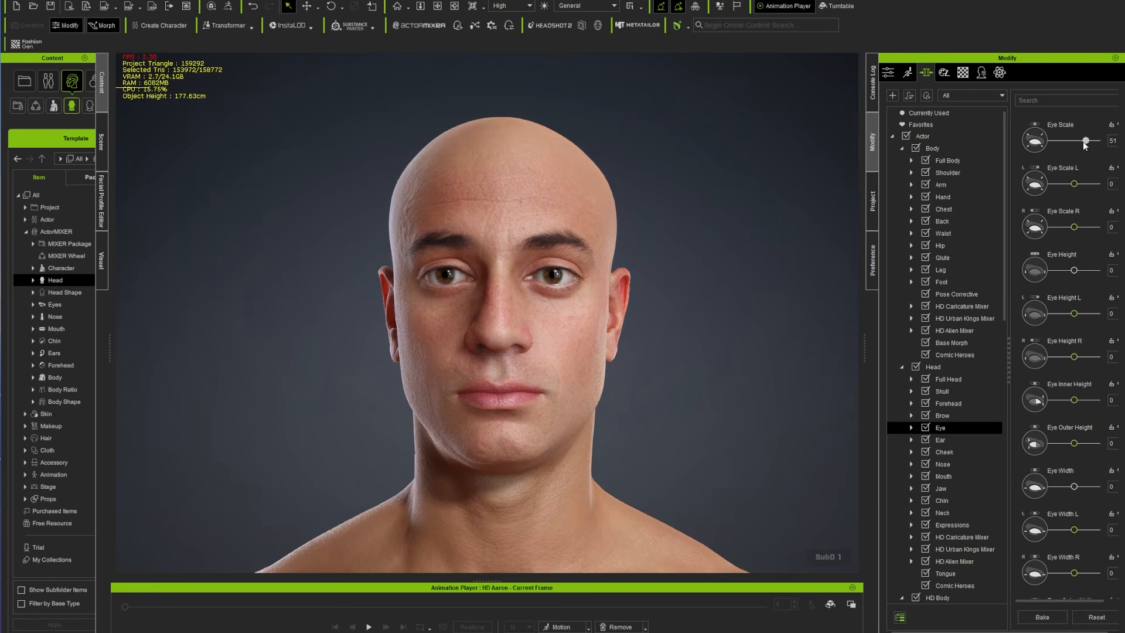
pyautogui.moveTo(1075, 401); pyautogui.dragTo(1077, 403)
pyautogui.moveTo(1073, 270); pyautogui.dragTo(1068, 271)
pyautogui.scroll(-10, 1058, 488)
pyautogui.moveTo(1074, 502); pyautogui.dragTo(1070, 474)
pyautogui.scroll(-3, 1075, 486)
pyautogui.scroll(-5, 1055, 509)
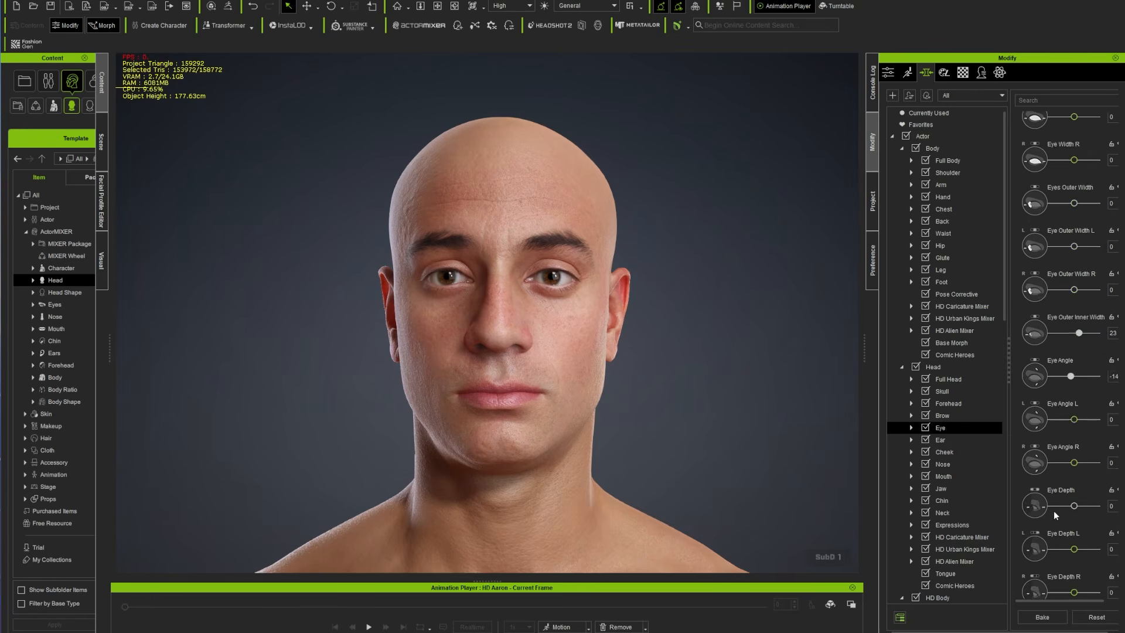
# Step: Set Eye Depth to -63 and give the eyes a Downturned Eye C value of about 19
pyautogui.moveTo(743, 413); pyautogui.dragTo(562, 413, button='right')
pyautogui.moveTo(1074, 480)
pyautogui.mouseDown()
pyautogui.moveTo(1085, 479)
pyautogui.moveTo(1059, 480)
pyautogui.mouseUp()
pyautogui.scroll(-9, 1063, 481)
pyautogui.moveTo(744, 416); pyautogui.dragTo(913, 418, button='right')
pyautogui.moveTo(1050, 479); pyautogui.dragTo(1070, 480)
pyautogui.scroll(-3, 1067, 464)
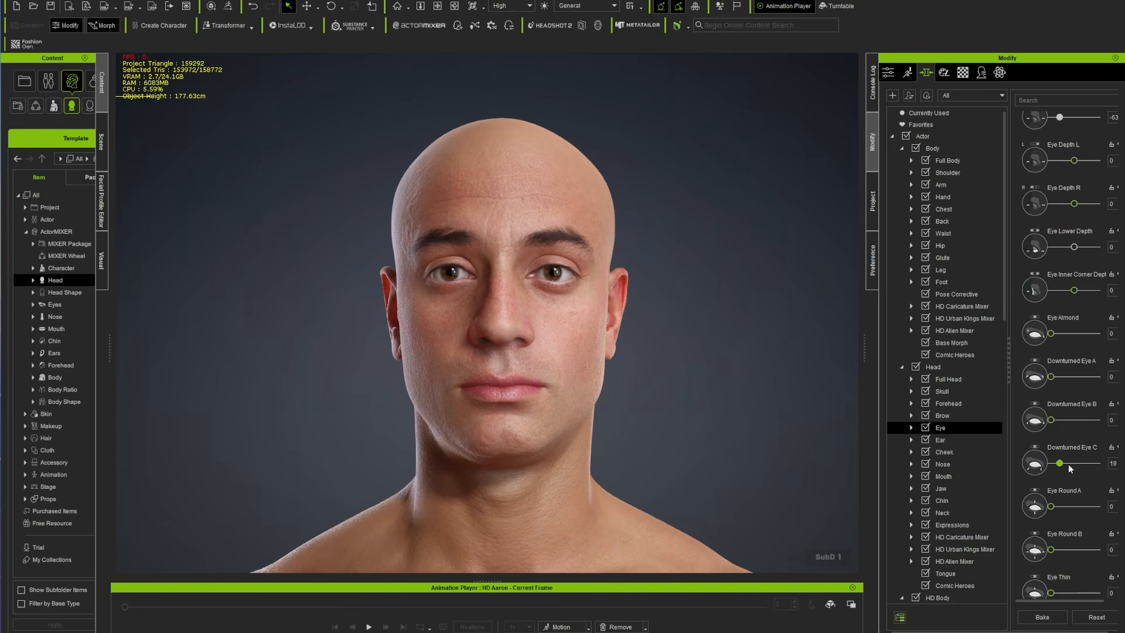
# Step: Reduce Cheek Bone Scale, set Cheek Bone Height to -25, and raise Cheek Hollow
pyautogui.click(944, 452)
pyautogui.moveTo(1074, 141); pyautogui.dragTo(1062, 142)
pyautogui.moveTo(1073, 184); pyautogui.dragTo(1067, 185)
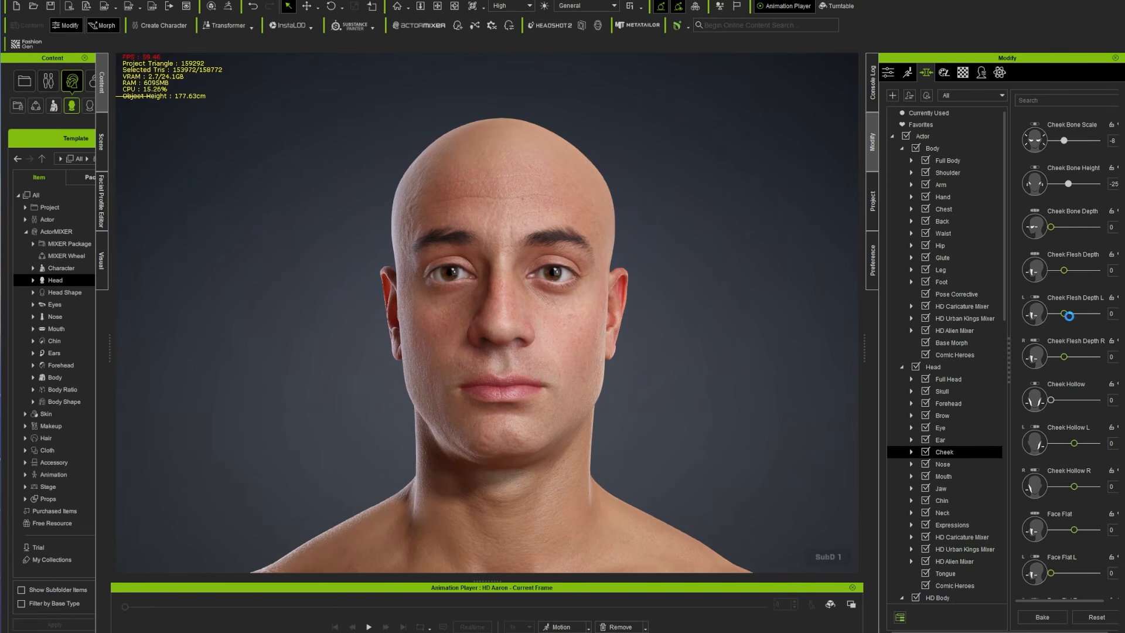
pyautogui.moveTo(1051, 400); pyautogui.dragTo(1082, 401)
# Step: Add cheek creases with a Cheek Dimple Crease morph at 80 and Crease Lower Cheek at 81
pyautogui.scroll(-3, 1071, 491)
pyautogui.scroll(-8, 1070, 491)
pyautogui.moveTo(1050, 492); pyautogui.dragTo(1092, 493)
pyautogui.scroll(-4, 1084, 498)
# Step: Reshape the nose ridge in profile with the upper ridge depth at -46, Nose Ridge Curve A at -78 and Curve B at 1
pyautogui.moveTo(703, 463); pyautogui.dragTo(527, 463, button='right')
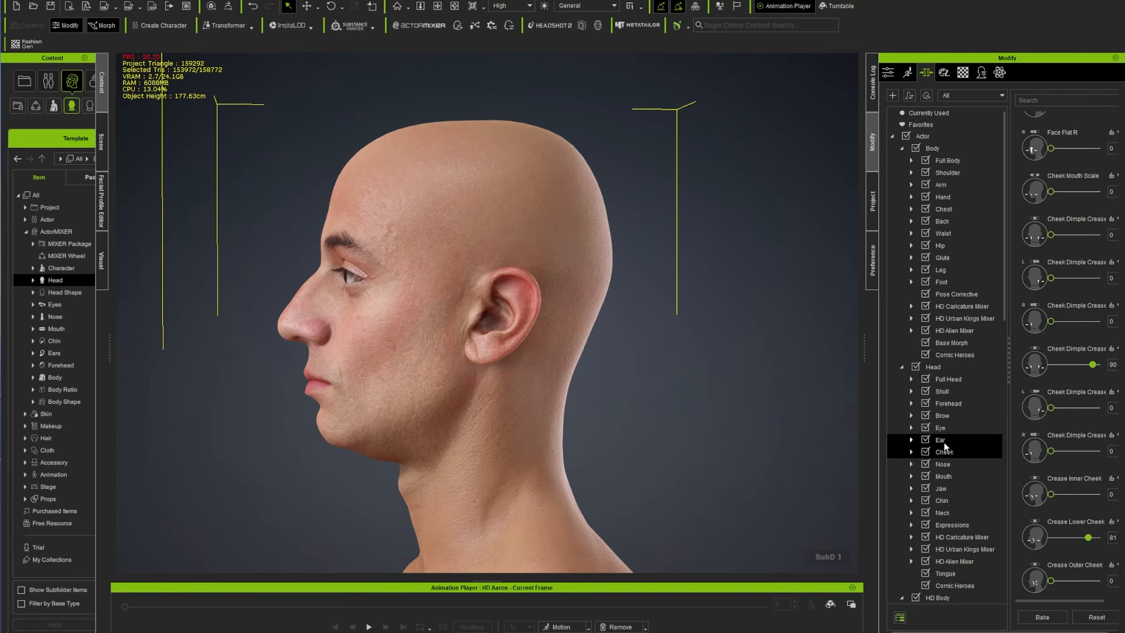
pyautogui.click(943, 464)
pyautogui.scroll(-8, 1072, 516)
pyautogui.moveTo(1074, 498); pyautogui.dragTo(1063, 497)
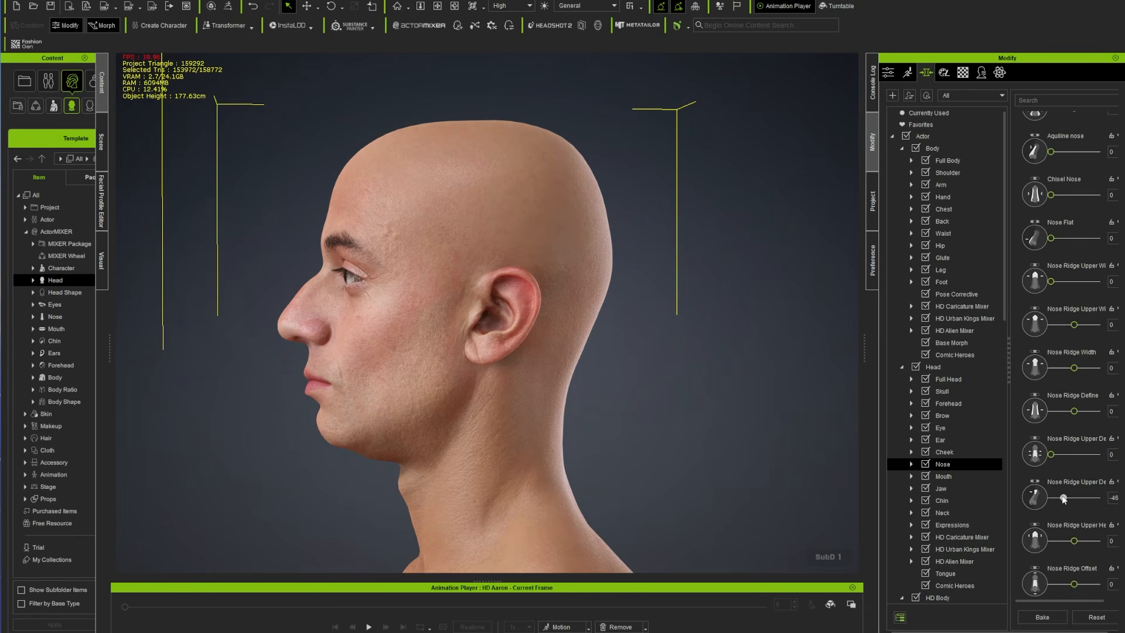
pyautogui.scroll(-2, 1058, 532)
pyautogui.scroll(-5, 1067, 512)
pyautogui.moveTo(1072, 457); pyautogui.dragTo(1056, 457)
pyautogui.moveTo(1074, 500)
pyautogui.mouseDown()
pyautogui.moveTo(1062, 500)
pyautogui.moveTo(1074, 500)
pyautogui.mouseUp()
# Step: Shape the nose tip: Height 31, Width -29, Depth -81, Point 53 and Upper Define 11
pyautogui.moveTo(1074, 544); pyautogui.dragTo(1055, 509)
pyautogui.scroll(-4, 1081, 536)
pyautogui.moveTo(1074, 466); pyautogui.dragTo(1068, 466)
pyautogui.scroll(-2, 1066, 497)
pyautogui.moveTo(1051, 503); pyautogui.dragTo(1065, 503)
pyautogui.moveTo(1065, 503); pyautogui.dragTo(1051, 503)
pyautogui.moveTo(1051, 546); pyautogui.dragTo(1075, 547)
pyautogui.scroll(-4, 1072, 527)
pyautogui.moveTo(1051, 492); pyautogui.dragTo(1058, 494)
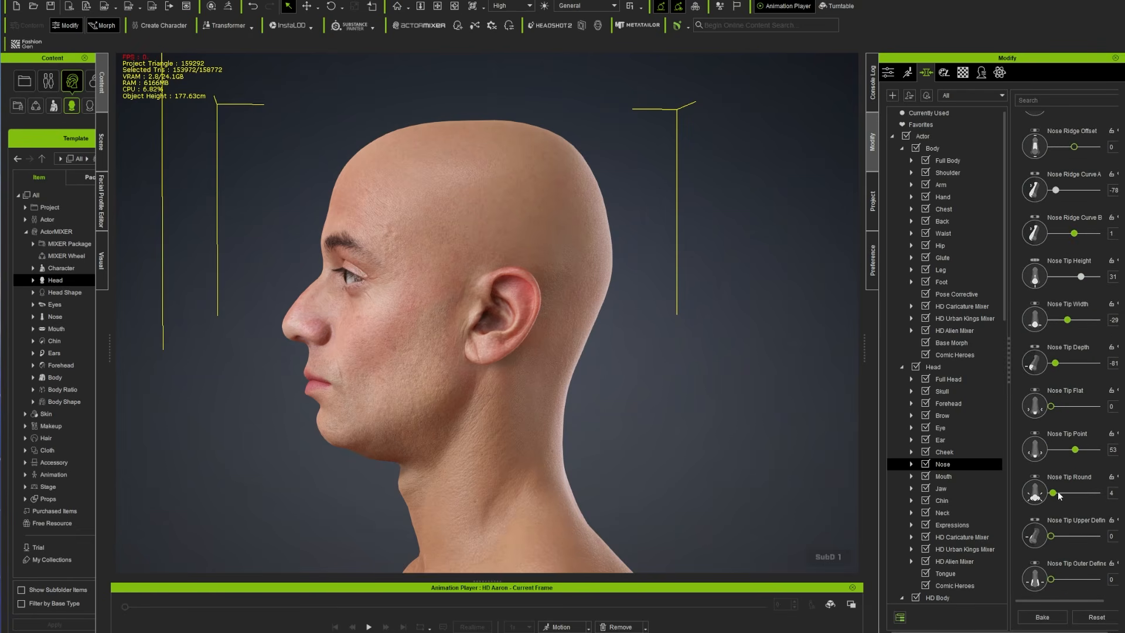
pyautogui.moveTo(1081, 536); pyautogui.dragTo(1056, 536)
# Step: Set Nostril Hole Scale to -14 and Nostril Height to 53
pyautogui.scroll(-5, 1063, 507)
pyautogui.moveTo(1065, 436); pyautogui.dragTo(1070, 437)
pyautogui.moveTo(1074, 479); pyautogui.dragTo(1085, 480)
pyautogui.scroll(-1, 1078, 502)
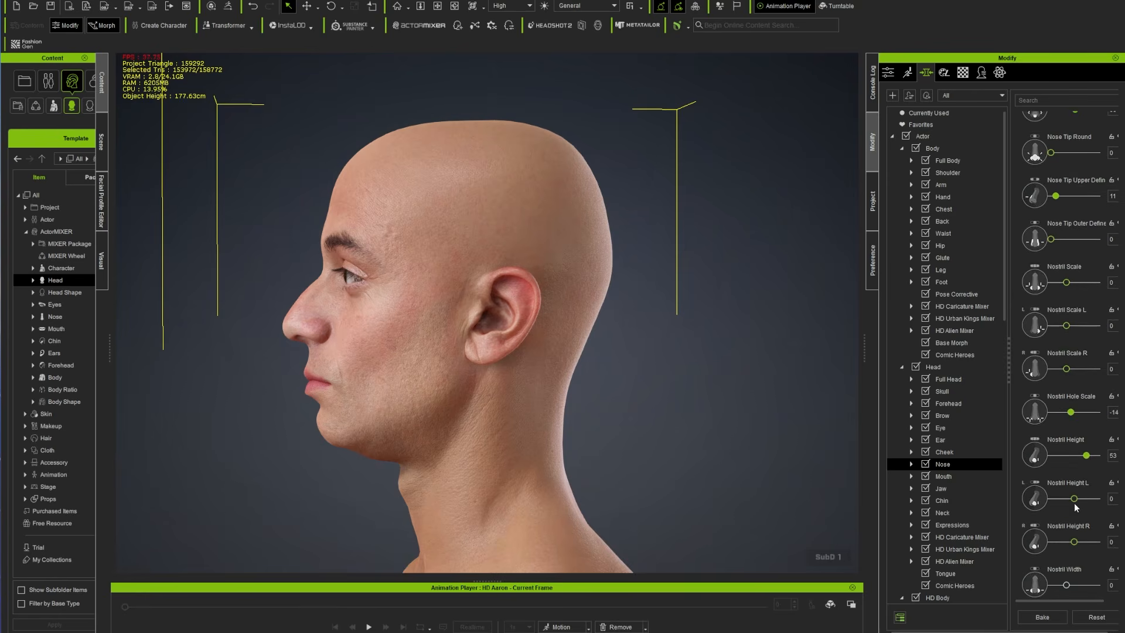
pyautogui.scroll(-6, 1076, 499)
pyautogui.scroll(-3, 944, 410)
# Step: Reshape the mouth's overall proportions from a front view using the mouth morphs
pyautogui.click(943, 368)
pyautogui.moveTo(731, 487); pyautogui.dragTo(849, 487, button='right')
pyautogui.moveTo(1074, 314)
pyautogui.mouseDown()
pyautogui.moveTo(1098, 315)
pyautogui.moveTo(1088, 315)
pyautogui.mouseUp()
pyautogui.moveTo(1074, 227); pyautogui.dragTo(1068, 227)
pyautogui.scroll(-1, 1066, 462)
pyautogui.moveTo(1051, 437)
pyautogui.mouseDown()
pyautogui.moveTo(1093, 442)
pyautogui.moveTo(1072, 440)
pyautogui.mouseUp()
pyautogui.scroll(-1, 1066, 486)
# Step: Refine the lips with Lip Lower Scale at 31, Lip Upper Depth at -68 and Lip Edge Define at 30
pyautogui.moveTo(1051, 519); pyautogui.dragTo(1065, 493)
pyautogui.scroll(-4, 1068, 515)
pyautogui.scroll(-6, 1077, 501)
pyautogui.scroll(-1, 1069, 498)
pyautogui.moveTo(1074, 509); pyautogui.dragTo(1058, 509)
pyautogui.scroll(-6, 1054, 492)
pyautogui.moveTo(1051, 451); pyautogui.dragTo(1078, 452)
pyautogui.scroll(-5, 1054, 513)
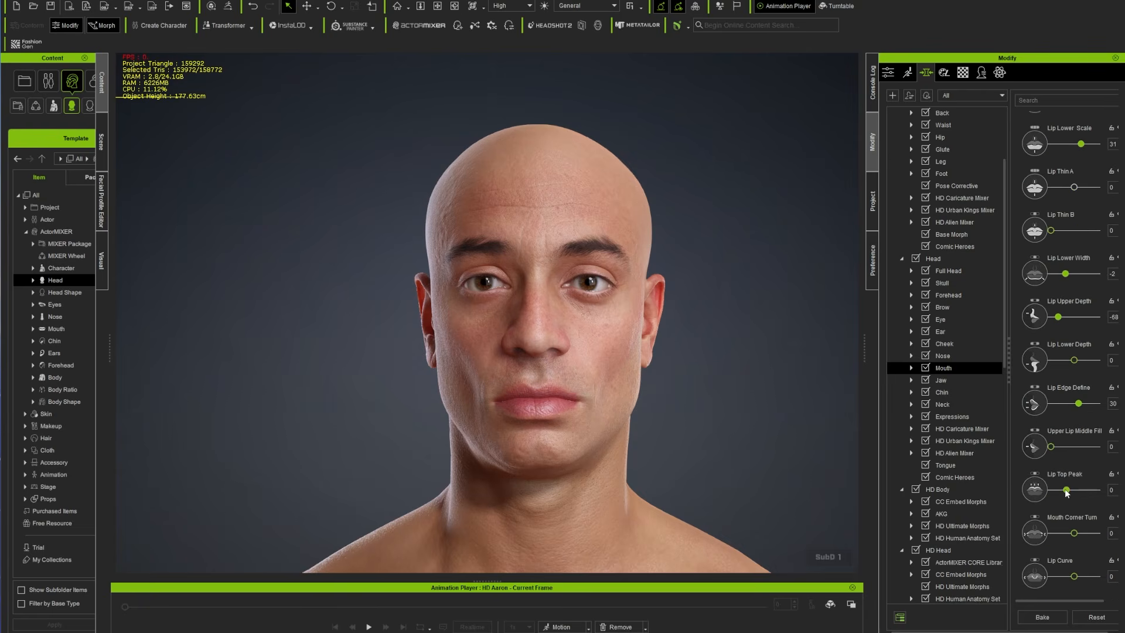
# Step: Set Jaw Corner Height to 35 and Jaw Define to 100, and shape the chin with Chin Depth B -40 and Chin Sharp 17
pyautogui.click(940, 380)
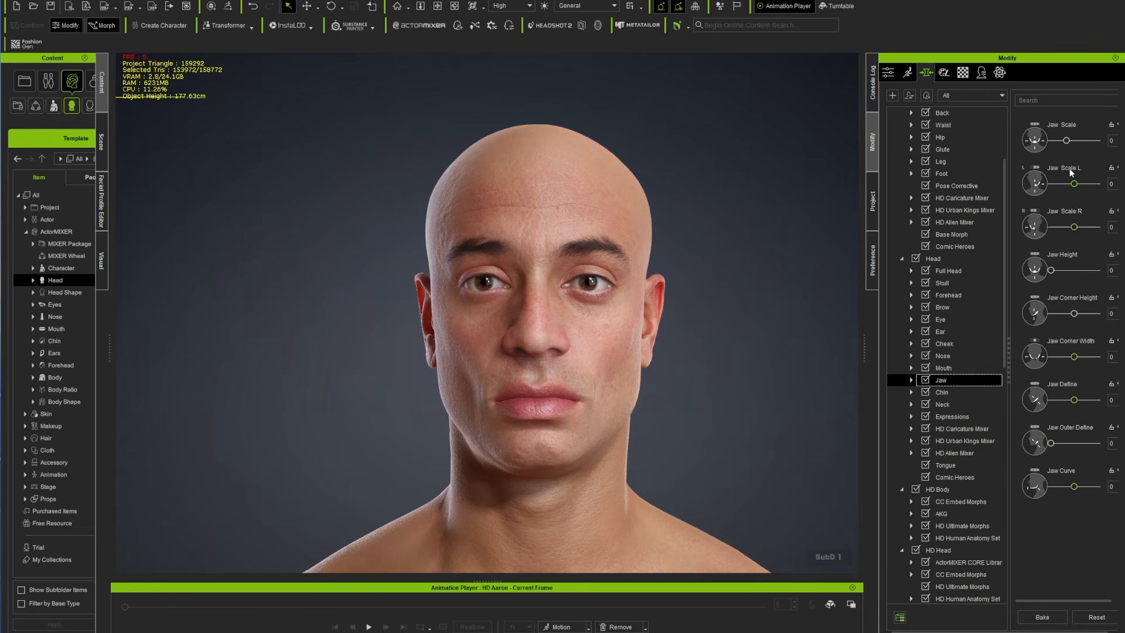
pyautogui.moveTo(1074, 313); pyautogui.dragTo(1093, 313)
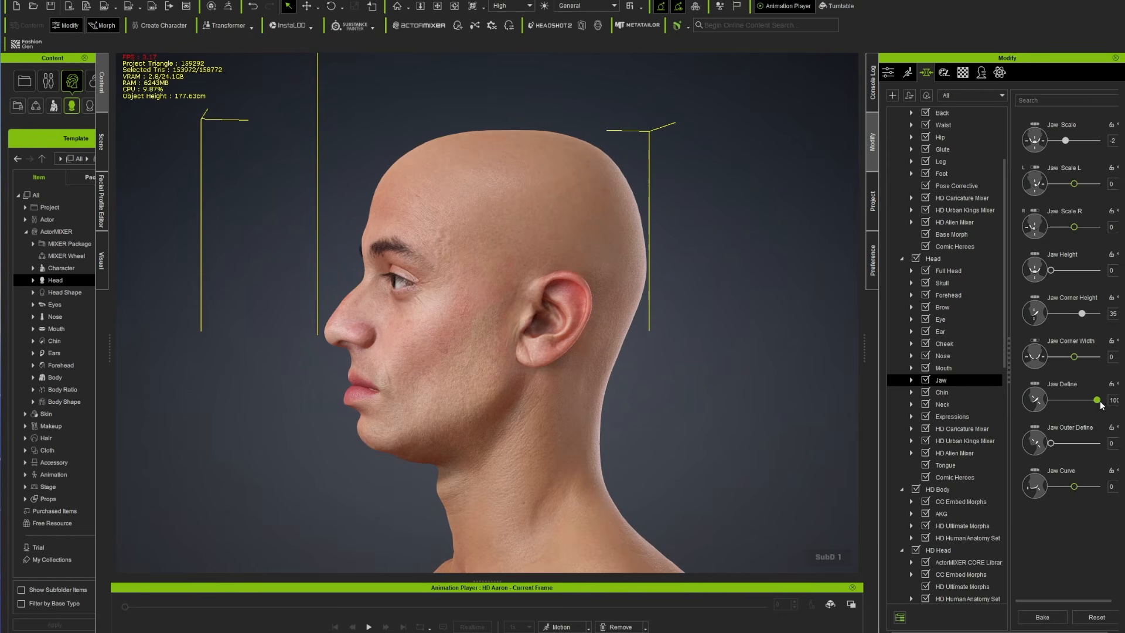
pyautogui.click(941, 392)
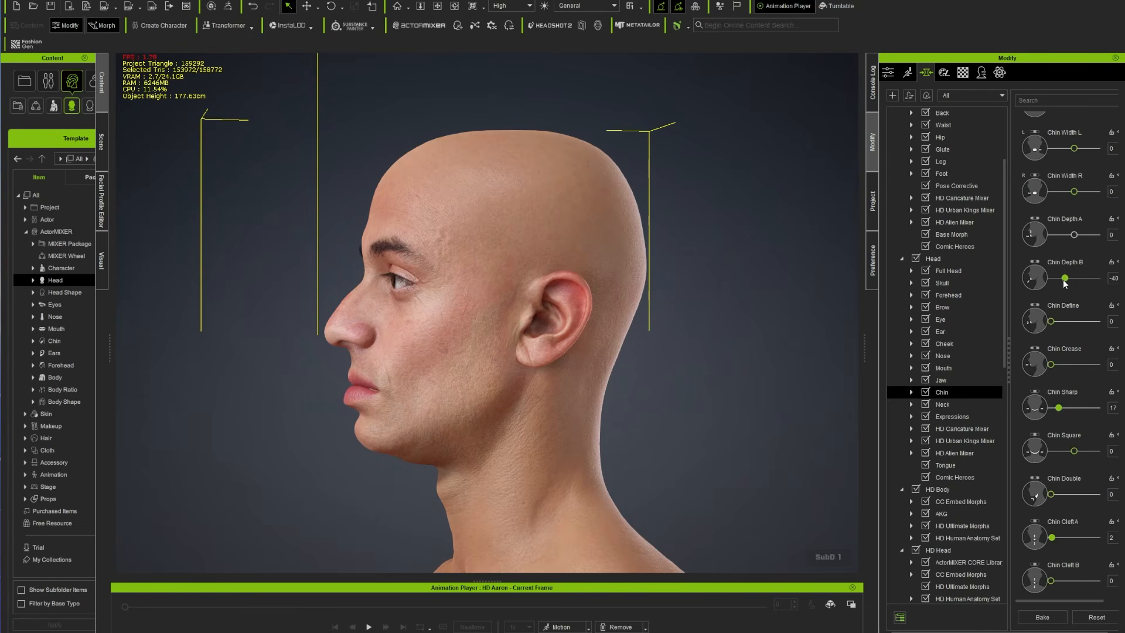
# Step: Set Lip Upper Depth to -25 and Lip Lower Depth to -55, and remove the cheek hollow
pyautogui.click(991, 369)
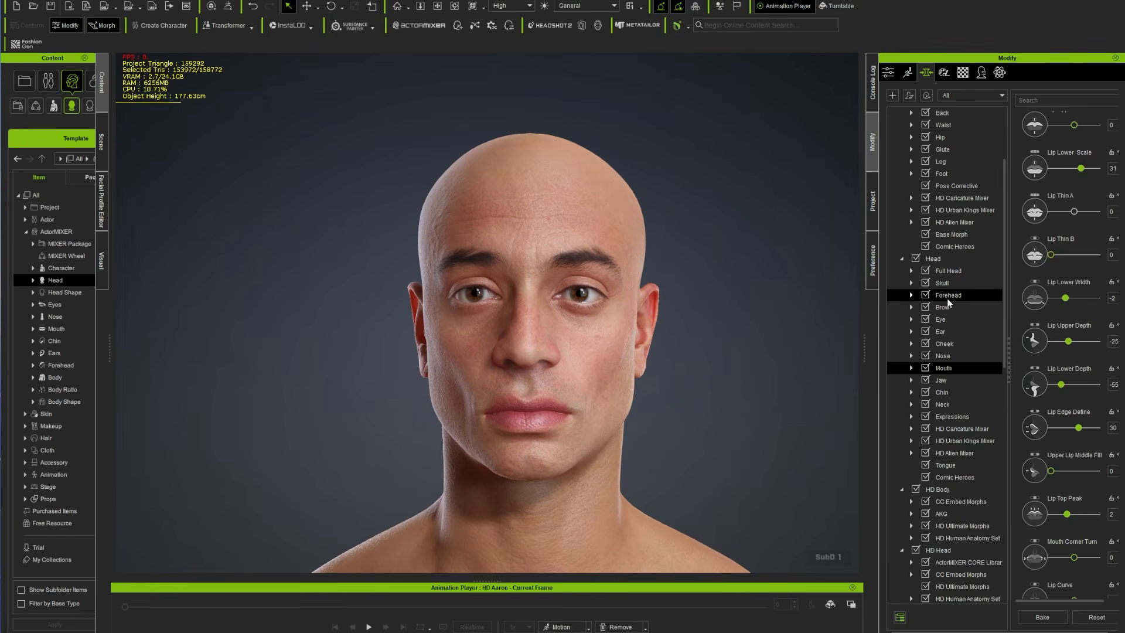
pyautogui.click(943, 344)
pyautogui.scroll(-1, 1069, 206)
pyautogui.moveTo(1081, 351); pyautogui.dragTo(1050, 351)
# Step: Set Nose Height to -61 and slightly increase the Nose Pinch
pyautogui.click(943, 356)
pyautogui.moveTo(1074, 270); pyautogui.dragTo(1061, 270)
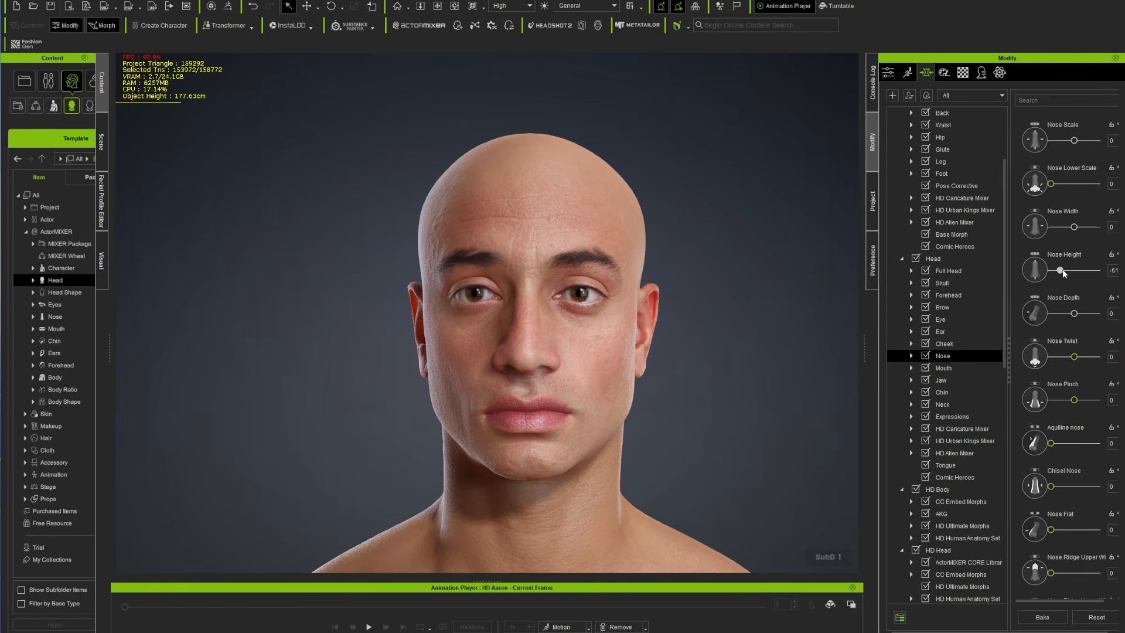
pyautogui.scroll(-1, 1061, 275)
pyautogui.moveTo(1074, 352); pyautogui.dragTo(1081, 352)
pyautogui.scroll(-5, 1060, 443)
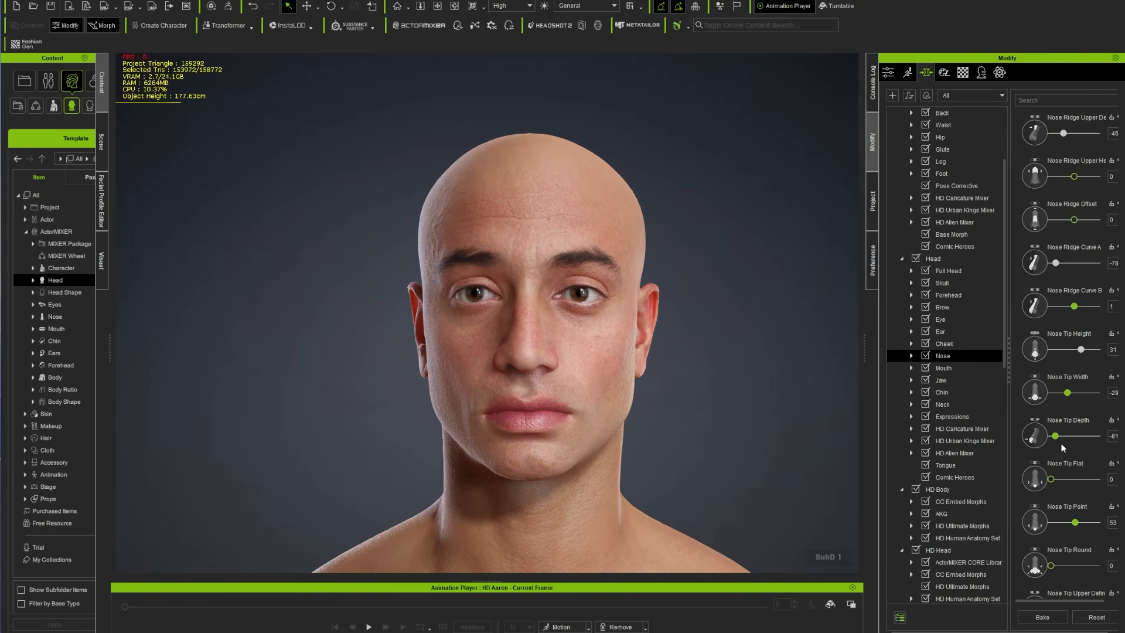
# Step: Set Nose Septum Depth to -63 and fine-tune the nose profile with one more nose morph
pyautogui.scroll(-5, 1058, 518)
pyautogui.moveTo(1066, 581); pyautogui.dragTo(1060, 581)
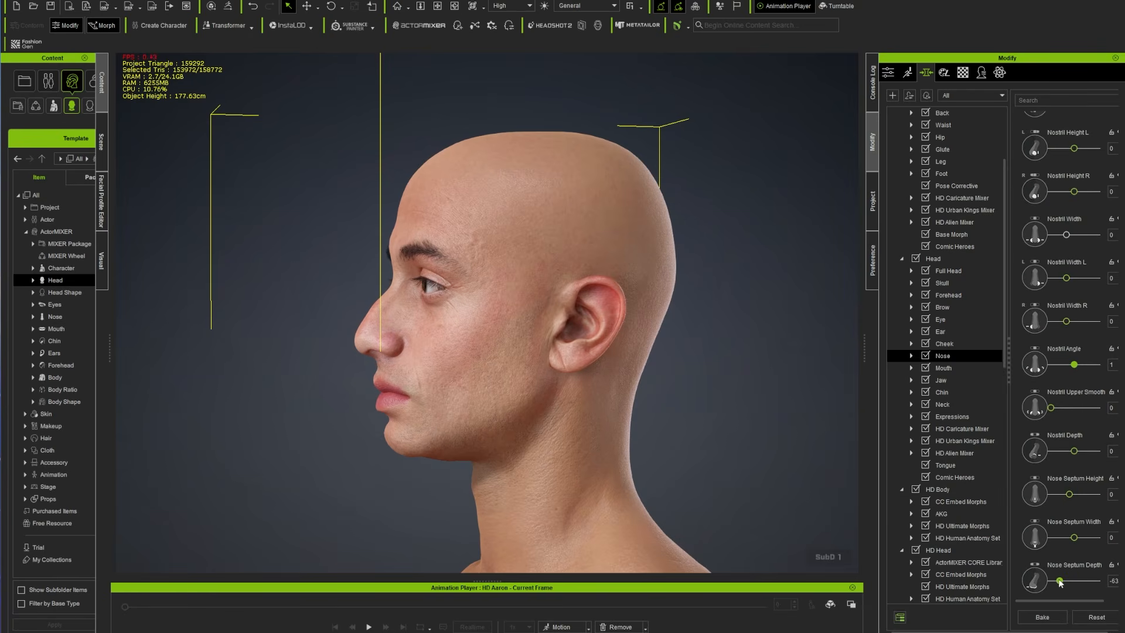
pyautogui.scroll(6, 1038, 261)
pyautogui.moveTo(1056, 258)
pyautogui.mouseDown()
pyautogui.moveTo(1045, 261)
pyautogui.moveTo(1079, 270)
pyautogui.moveTo(1052, 271)
pyautogui.mouseUp()
# Step: Shape the forehead with Forehead Curve 18, Forehead Round 3 and Forehead Outer Scale -83
pyautogui.click(947, 294)
pyautogui.moveTo(1073, 314); pyautogui.dragTo(1054, 314)
pyautogui.moveTo(1051, 357)
pyautogui.mouseDown()
pyautogui.moveTo(1091, 360)
pyautogui.moveTo(1049, 358)
pyautogui.mouseUp()
pyautogui.moveTo(562, 316); pyautogui.dragTo(810, 316, button='right')
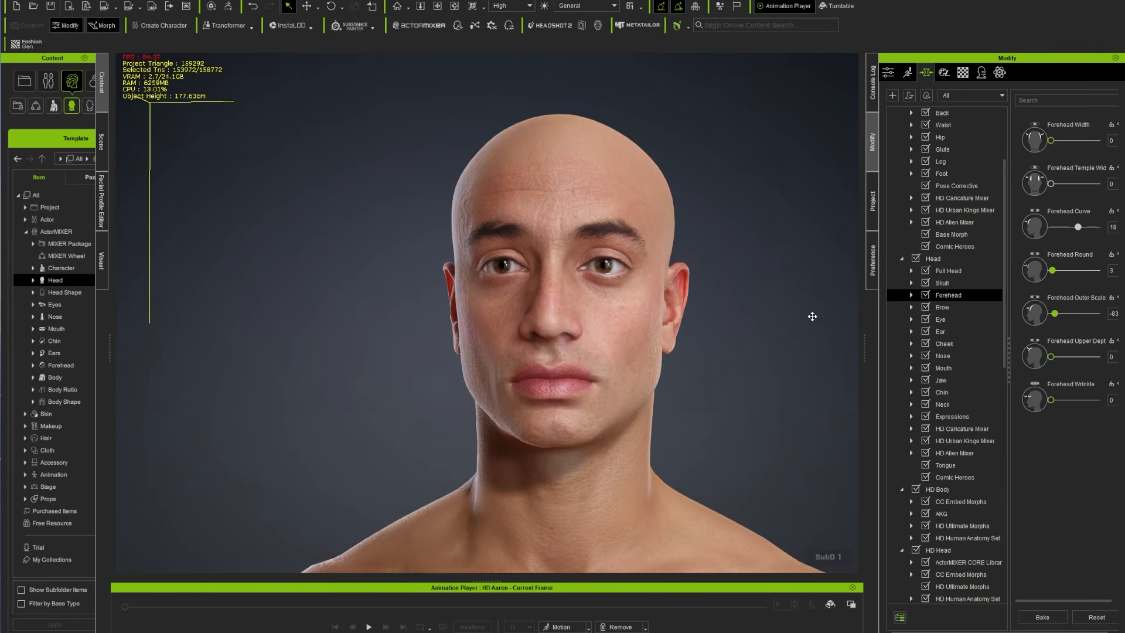
# Step: Open the file export options for the sculpted character
pyautogui.click(11, 1)
pyautogui.moveTo(70, 92)
pyautogui.moveTo(212, 145)
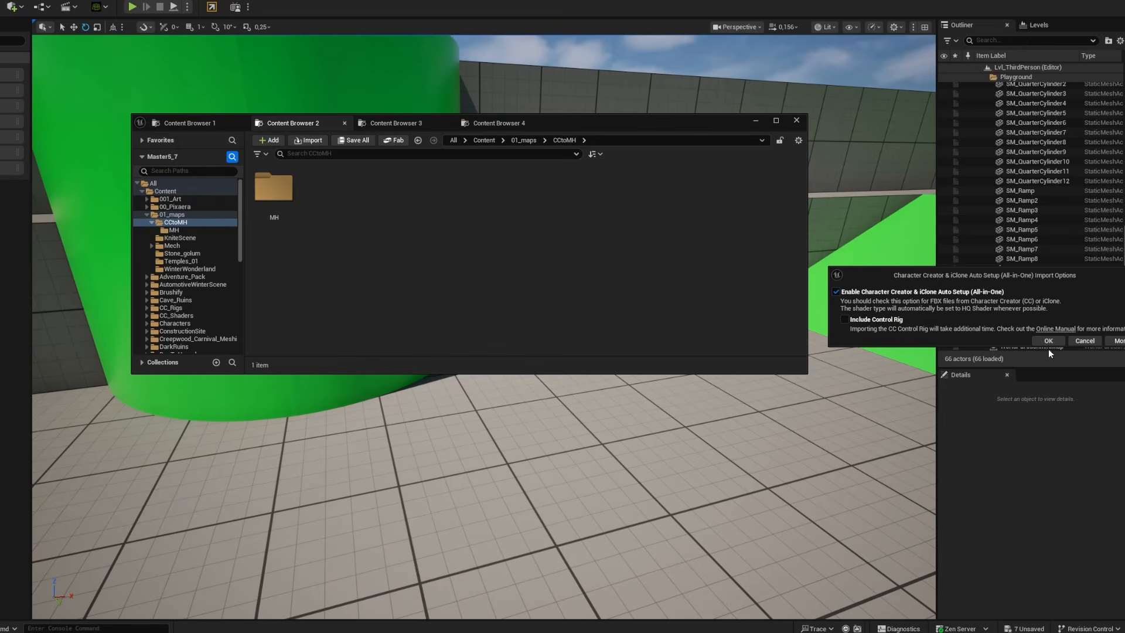
# Step: In Unreal Engine, import the MGBASE FBX into CCtoMH with Auto Setup enabled and metahuman_base_skel as its skeleton
pyautogui.click(1048, 341)
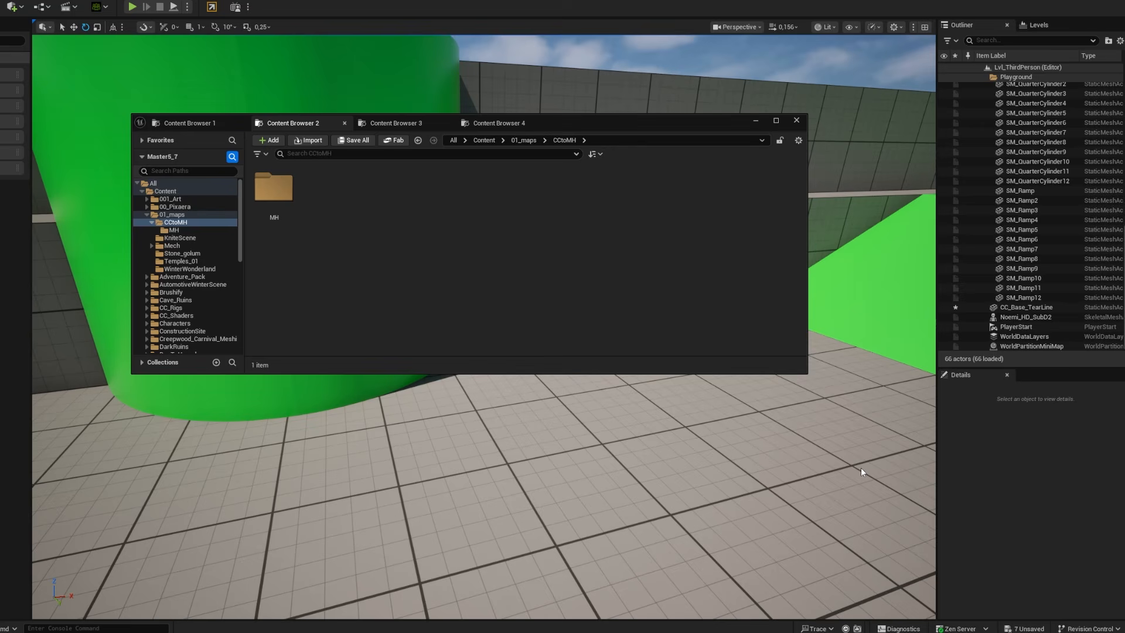
pyautogui.moveTo(925, 132); pyautogui.dragTo(700, 111)
pyautogui.click(782, 206)
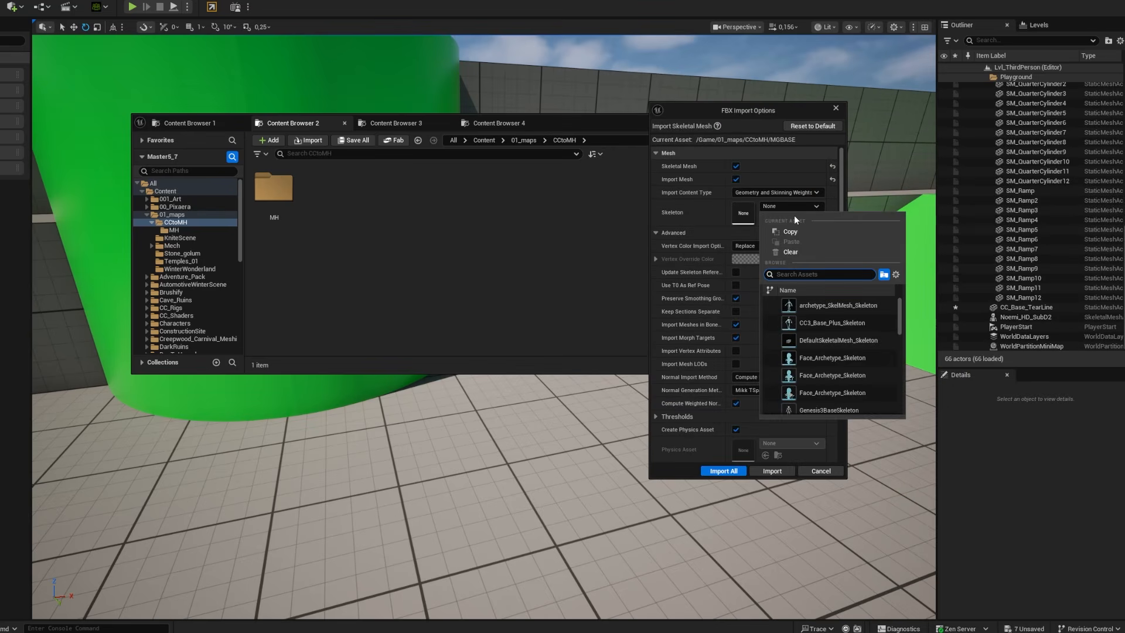
pyautogui.write('metahu')
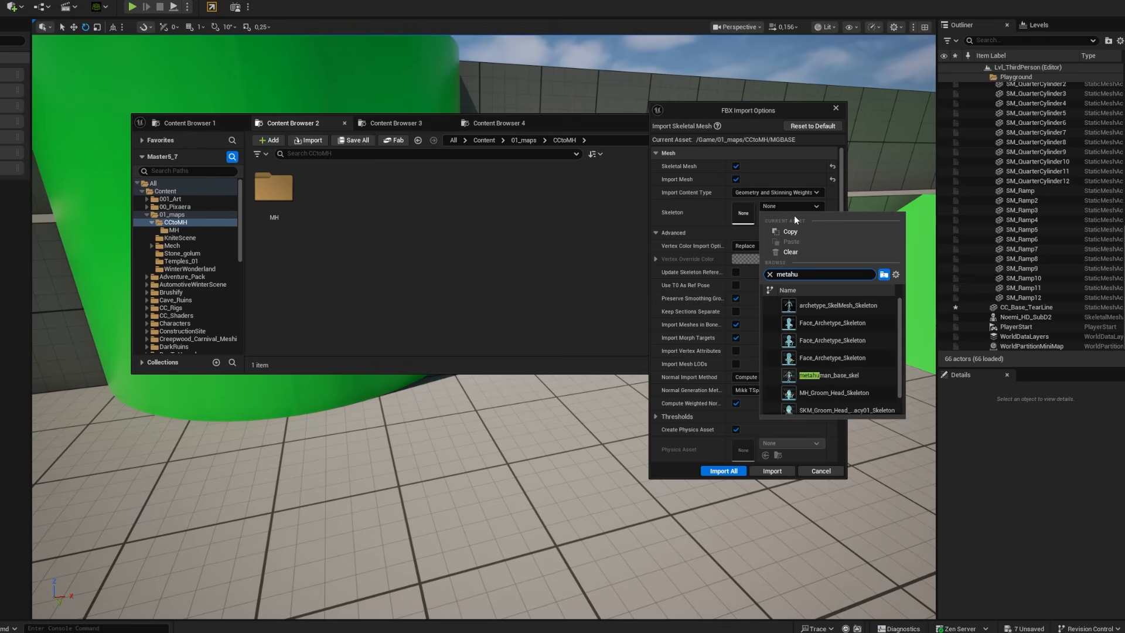
pyautogui.click(813, 375)
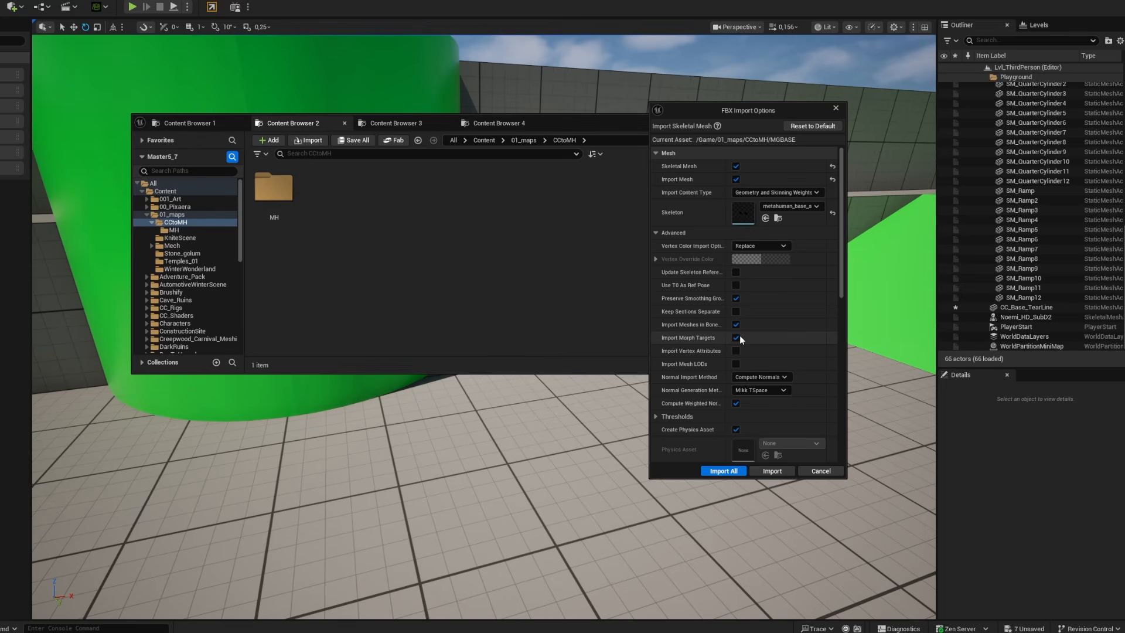
pyautogui.click(771, 470)
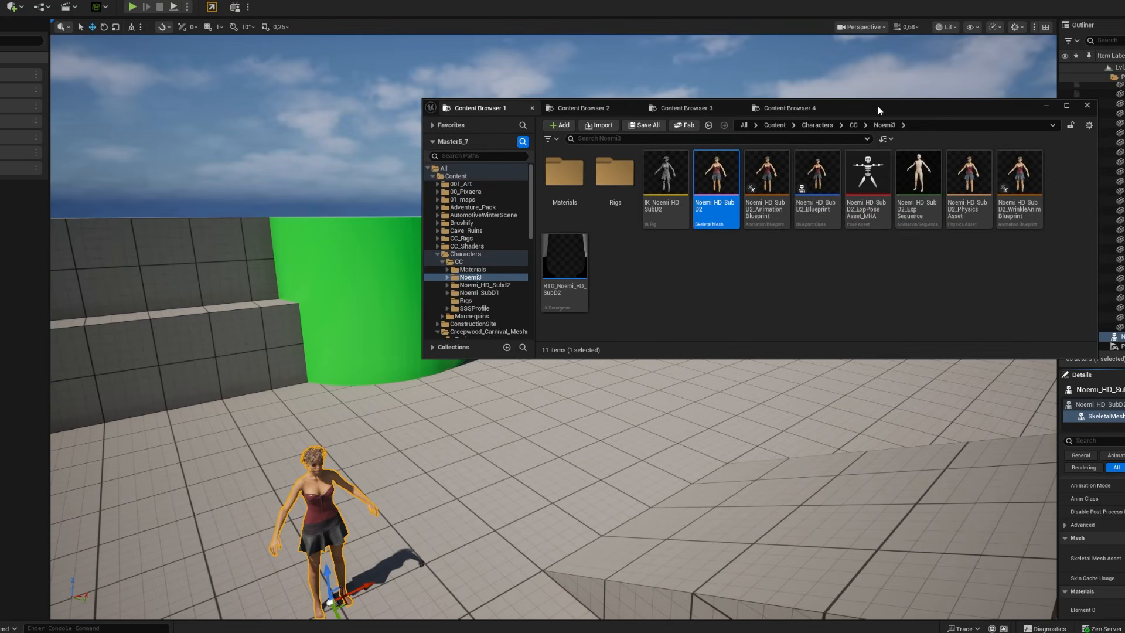
# Step: Create a MetaHuman Identity asset in the Noemi3 folder
pyautogui.moveTo(878, 107); pyautogui.dragTo(746, 58)
pyautogui.moveTo(605, 151)
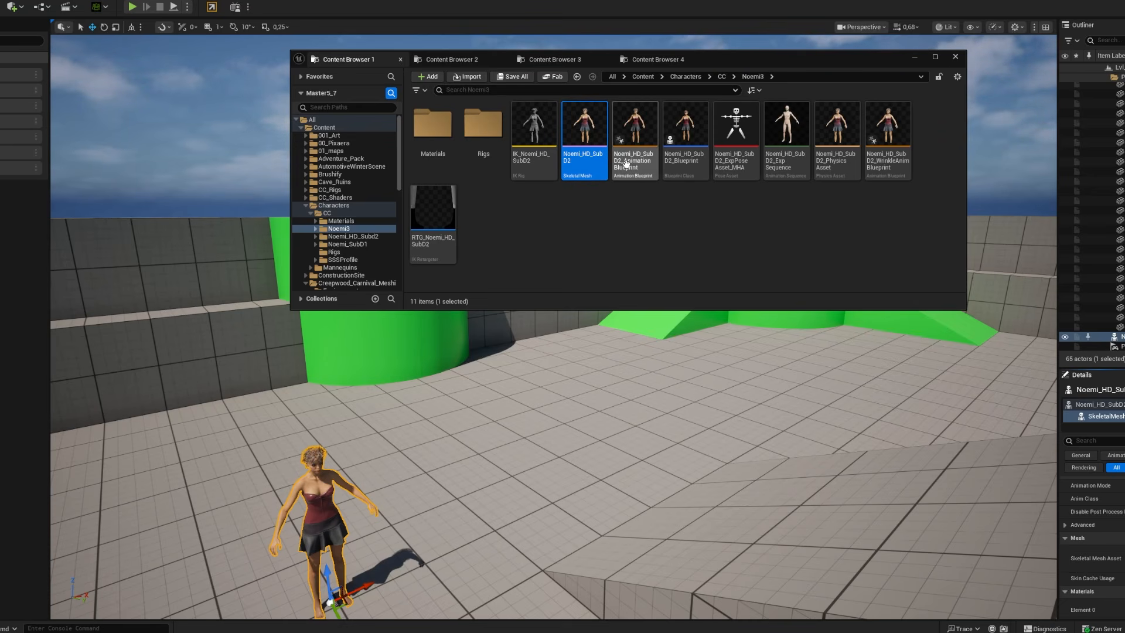
pyautogui.rightClick(624, 222)
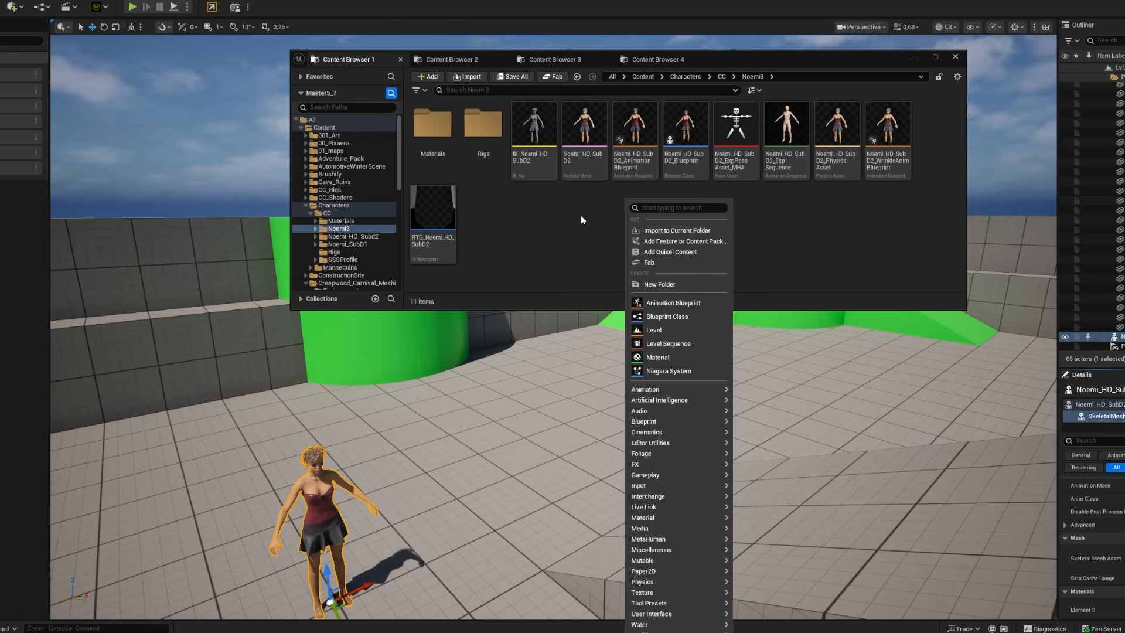
pyautogui.moveTo(665, 477)
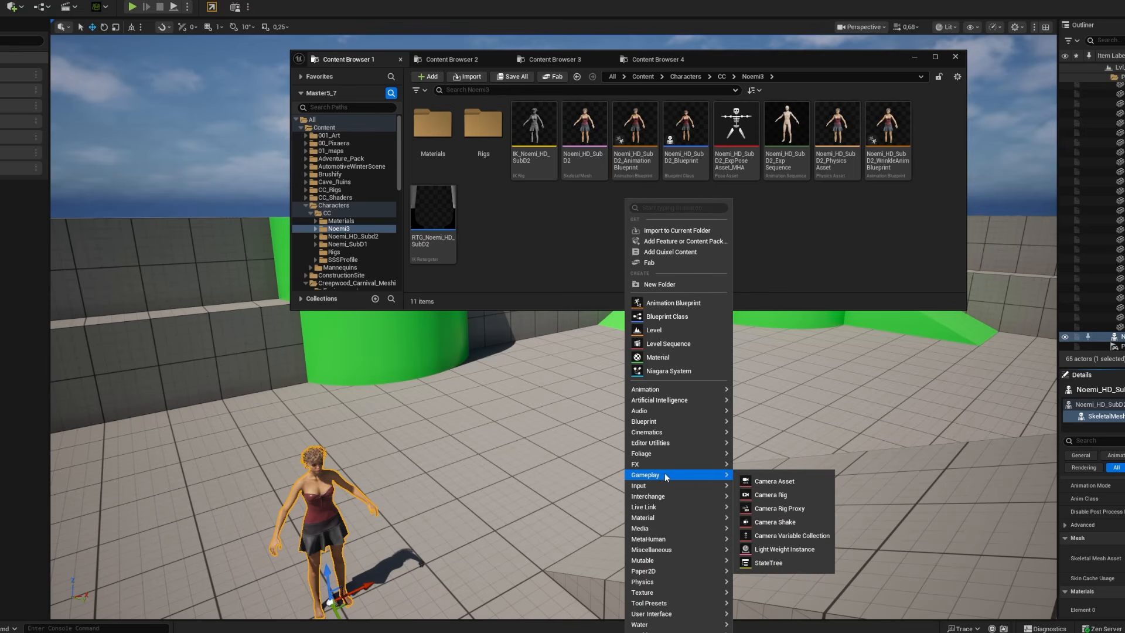
pyautogui.moveTo(664, 540)
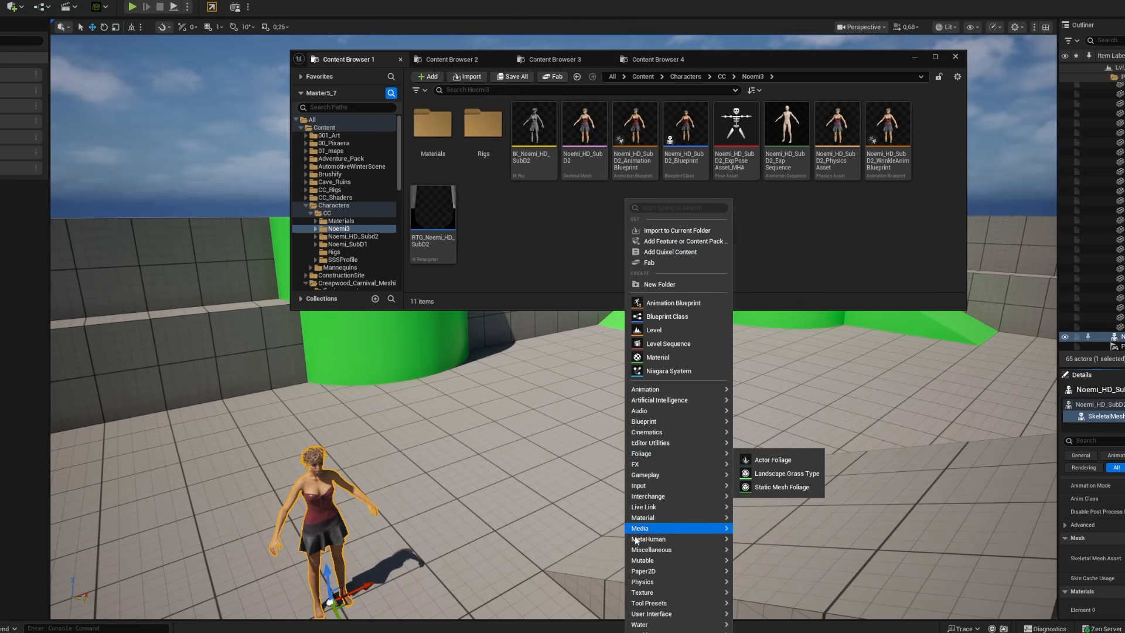
pyautogui.moveTo(704, 557)
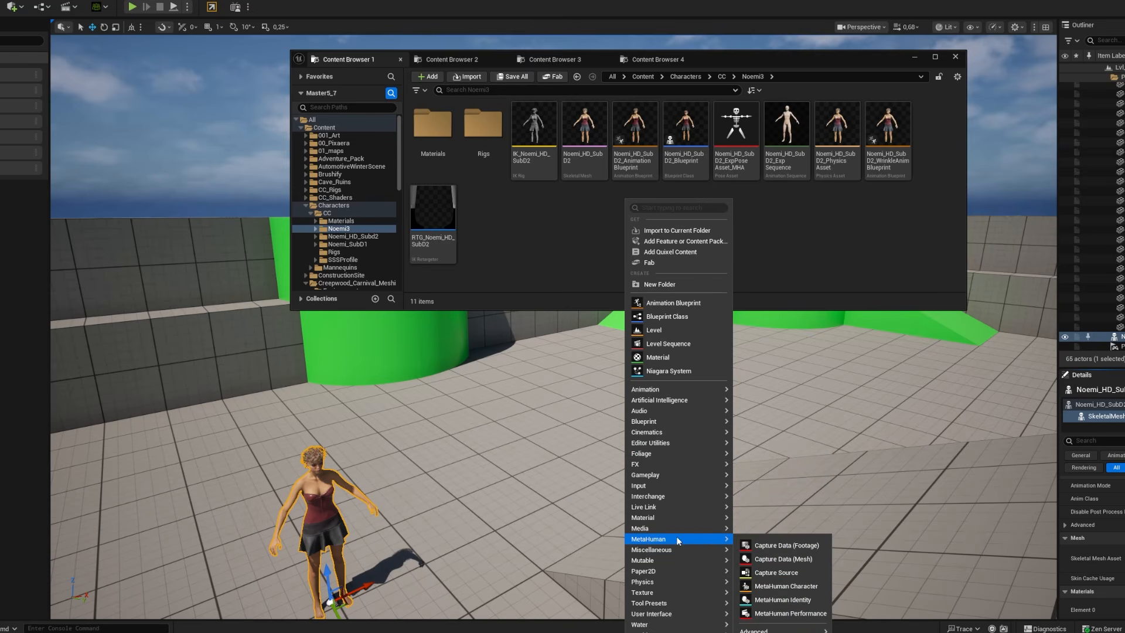
pyautogui.click(782, 599)
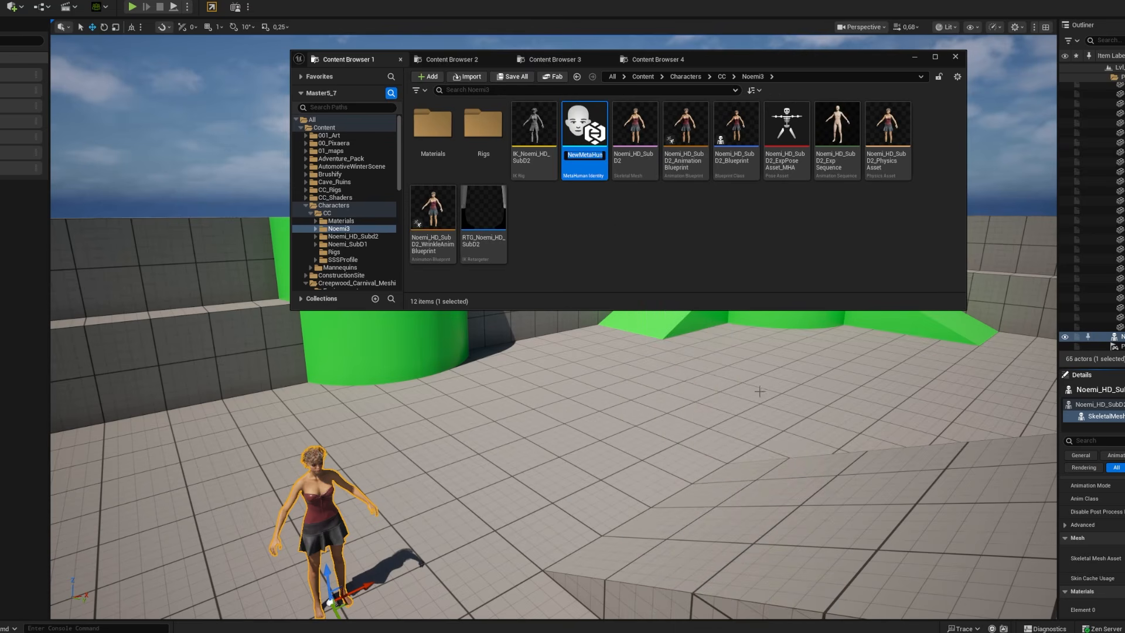
# Step: Create a MetaHuman Character asset in the Noemi3 folder, keeping its default name
pyautogui.rightClick(631, 236)
pyautogui.moveTo(677, 538)
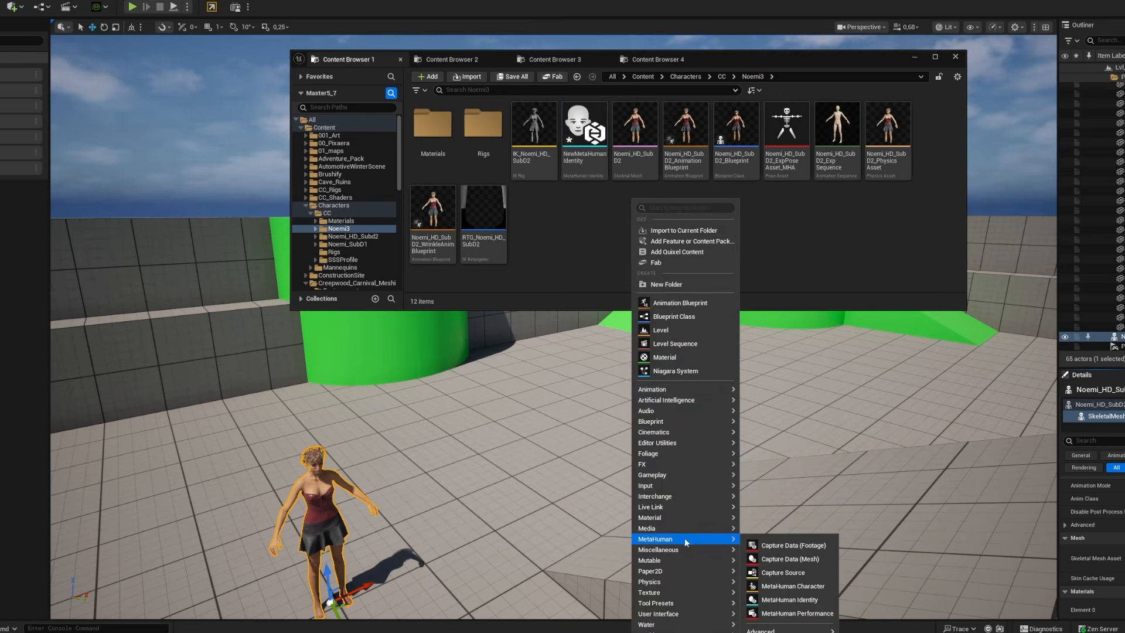
pyautogui.click(788, 585)
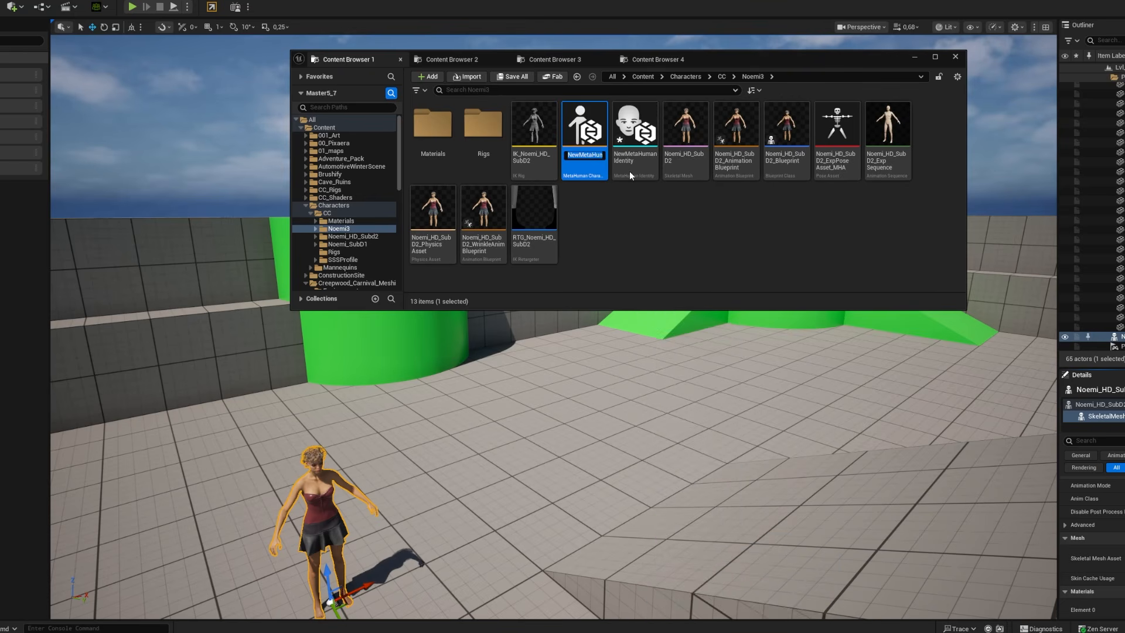
pyautogui.press('Return')
# Step: Open the NewMetaHumanIdentity asset in its editor
pyautogui.click(628, 126)
pyautogui.doubleClick(627, 127)
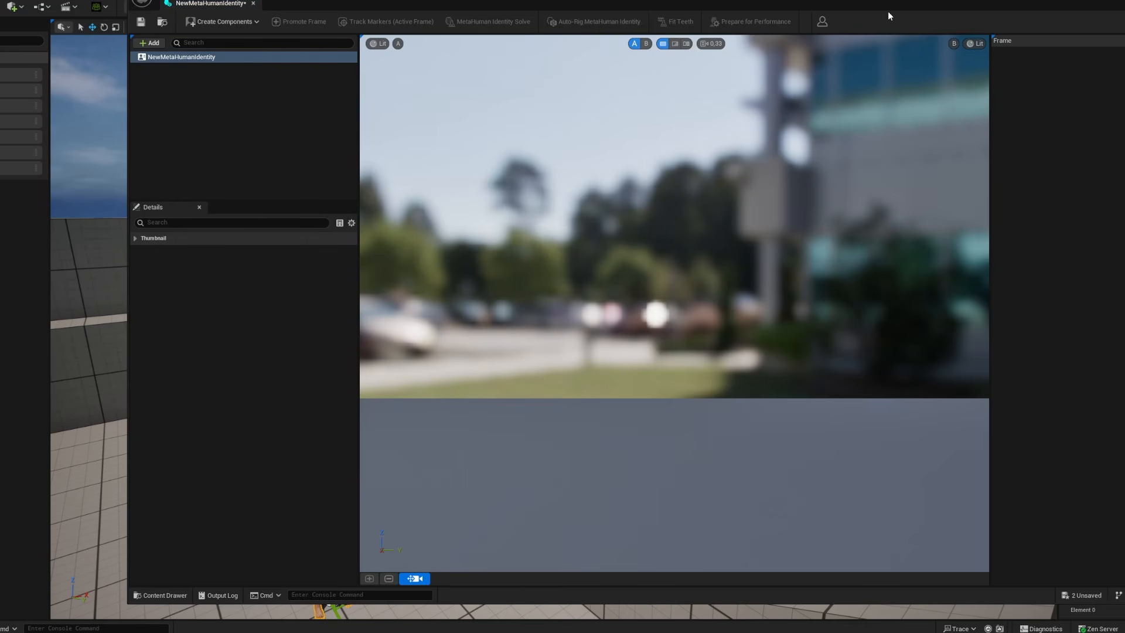
# Step: Create the MetaHuman Identity's components from the Noemi_HD skeletal mesh
pyautogui.moveTo(876, 1); pyautogui.dragTo(846, 23)
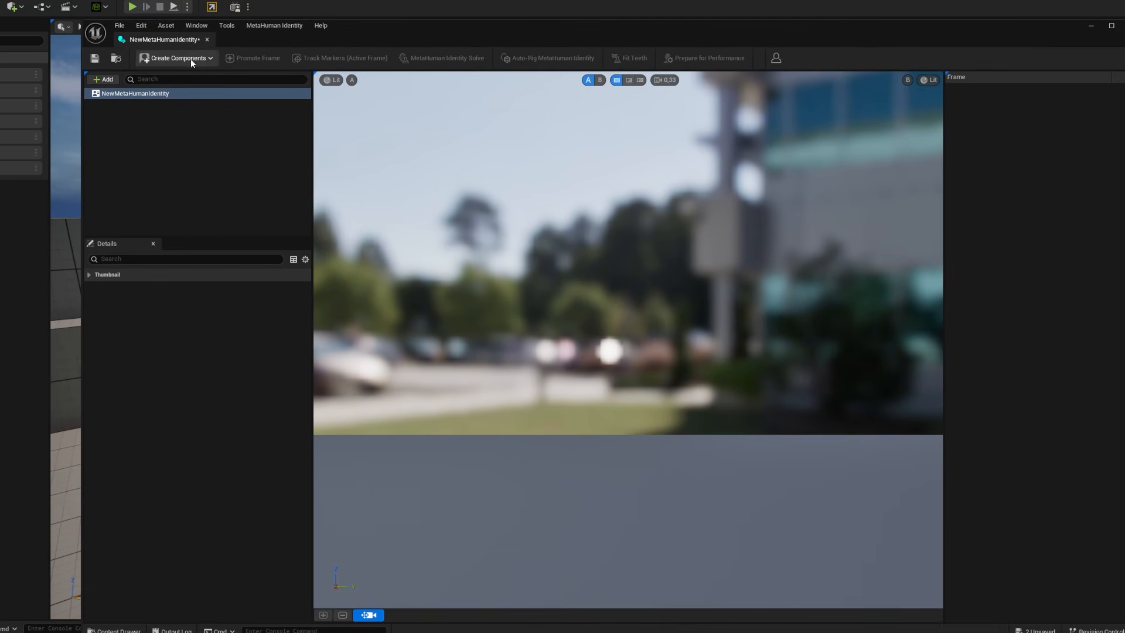
pyautogui.click(191, 59)
pyautogui.moveTo(176, 87)
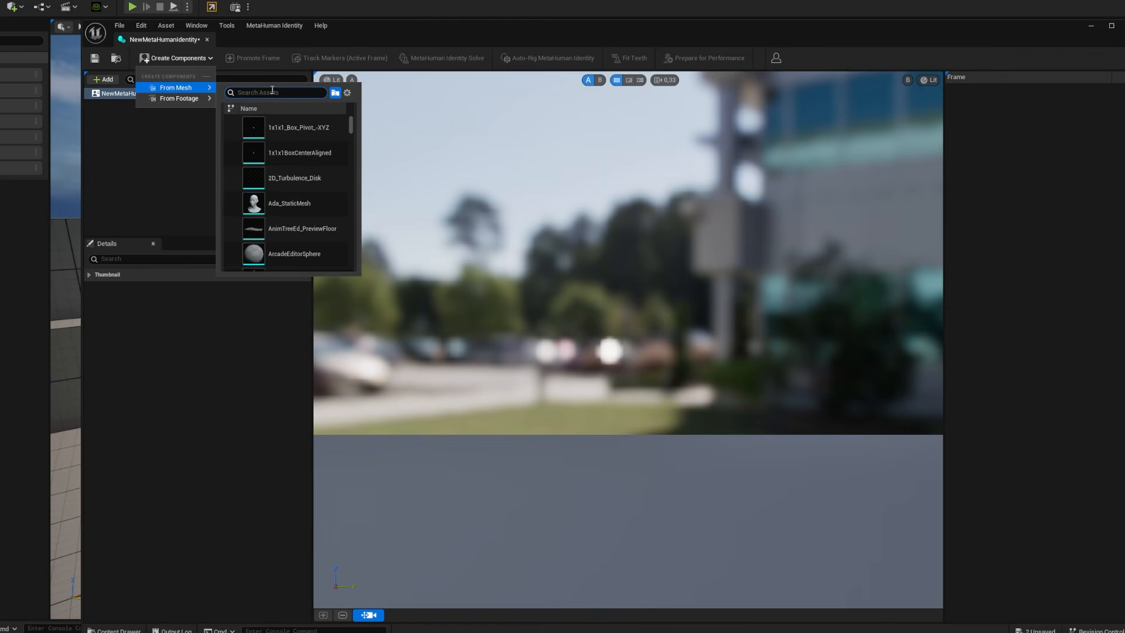
pyautogui.write('noem')
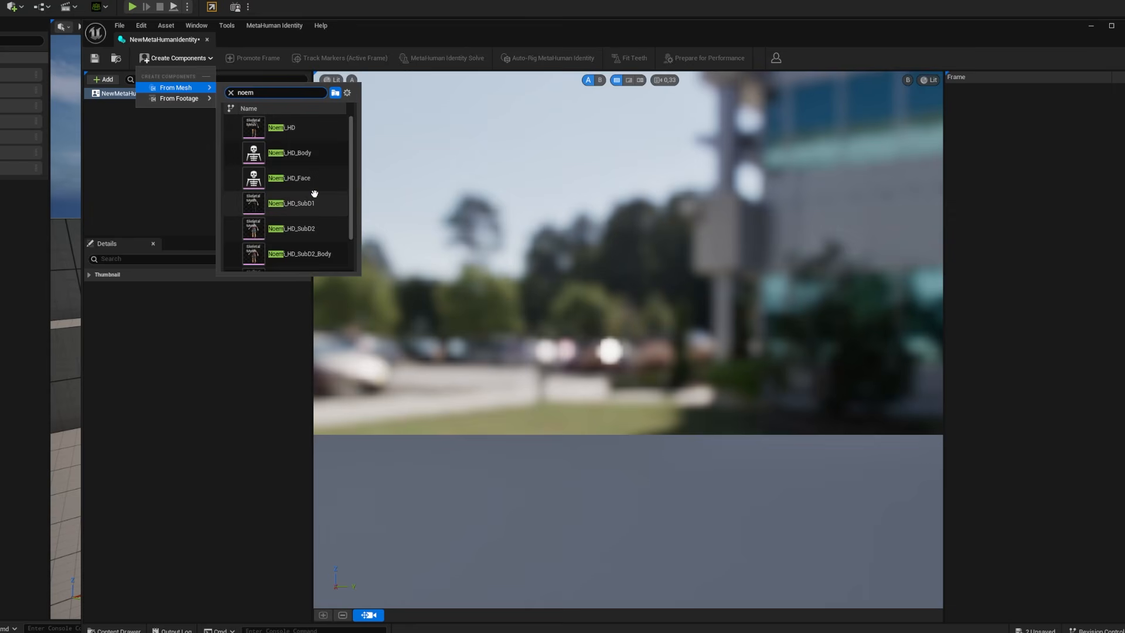
pyautogui.moveTo(296, 204)
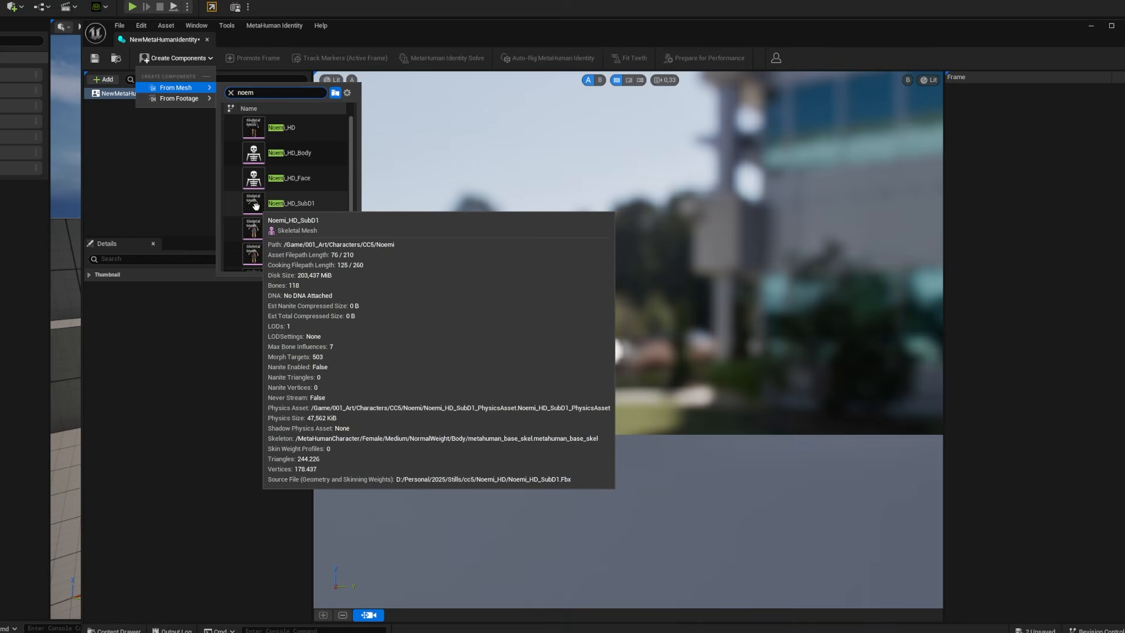
pyautogui.moveTo(284, 126)
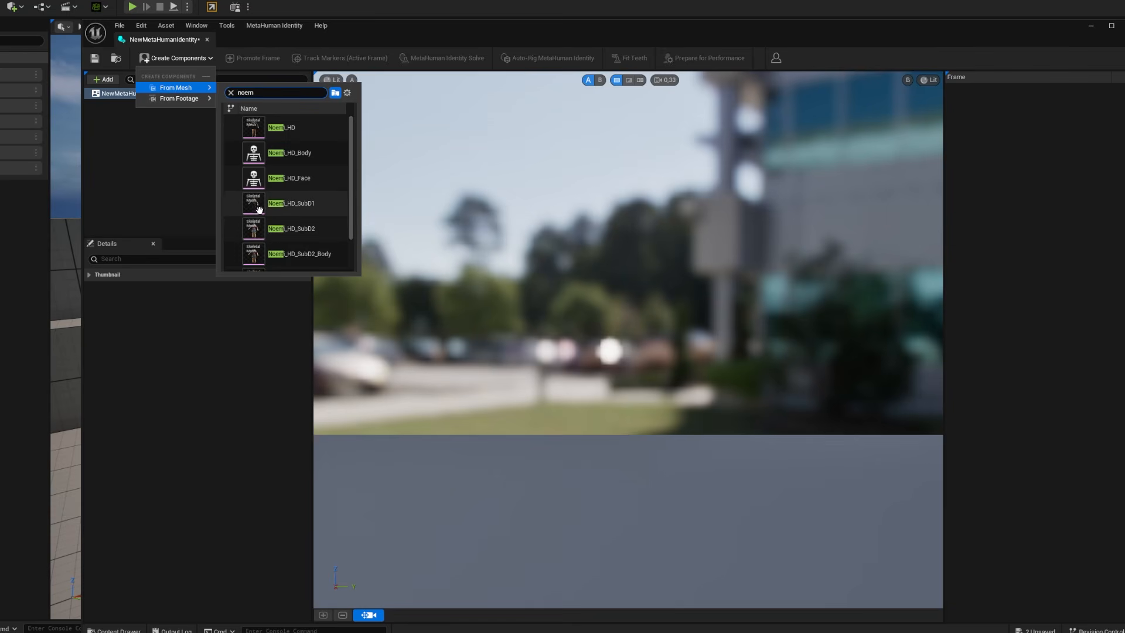
pyautogui.click(252, 129)
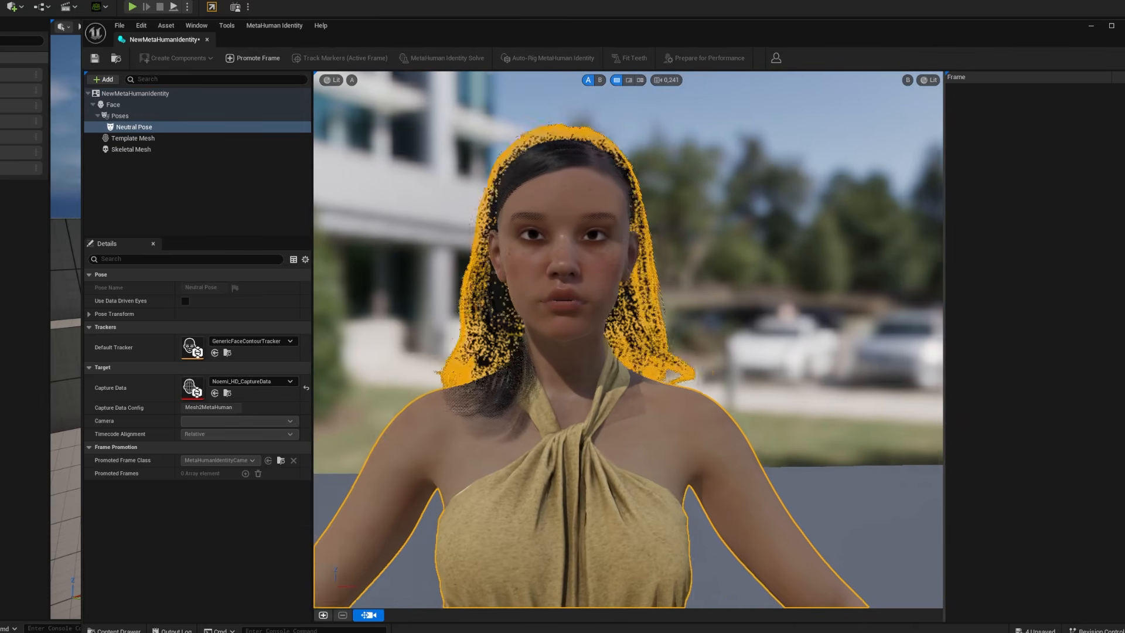
# Step: Set the Identity viewport camera's field of view to 20
pyautogui.moveTo(882, 230); pyautogui.dragTo(818, 223, button='right')
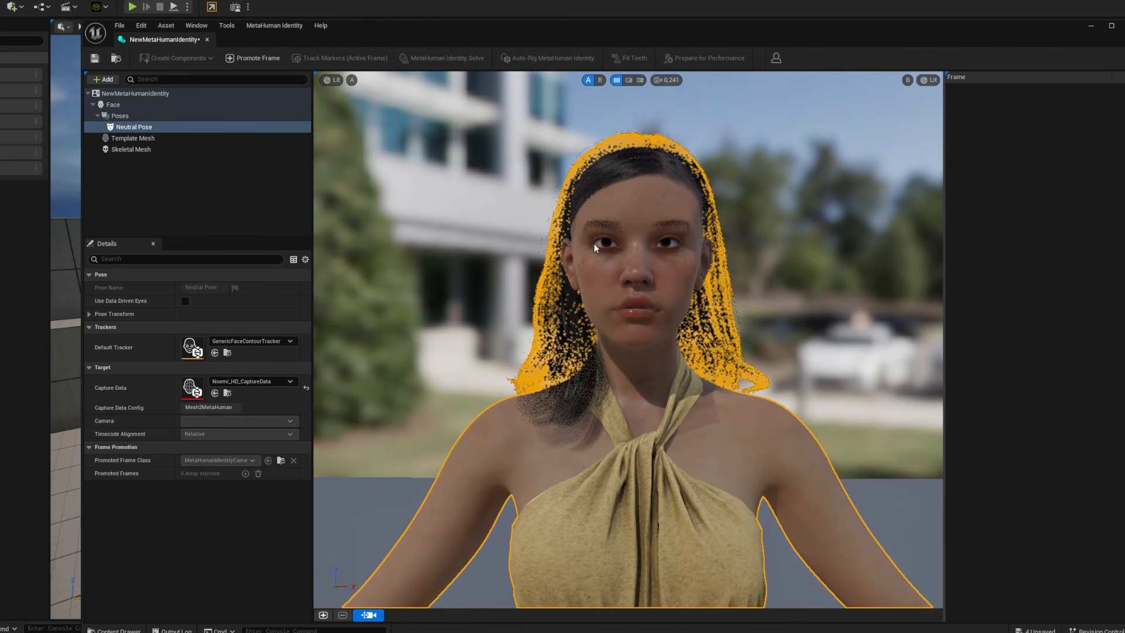
pyautogui.moveTo(821, 267); pyautogui.dragTo(841, 199, button='right')
pyautogui.press('w')
pyautogui.scroll(-4, 815, 248)
pyautogui.press('q')
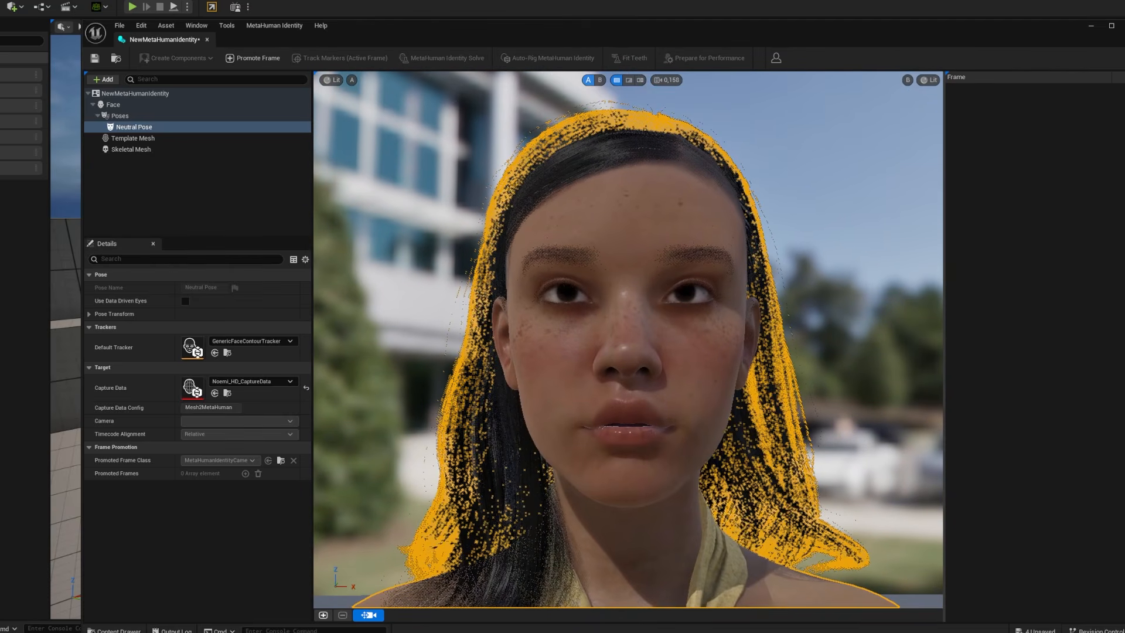
pyautogui.click(666, 83)
pyautogui.click(698, 161)
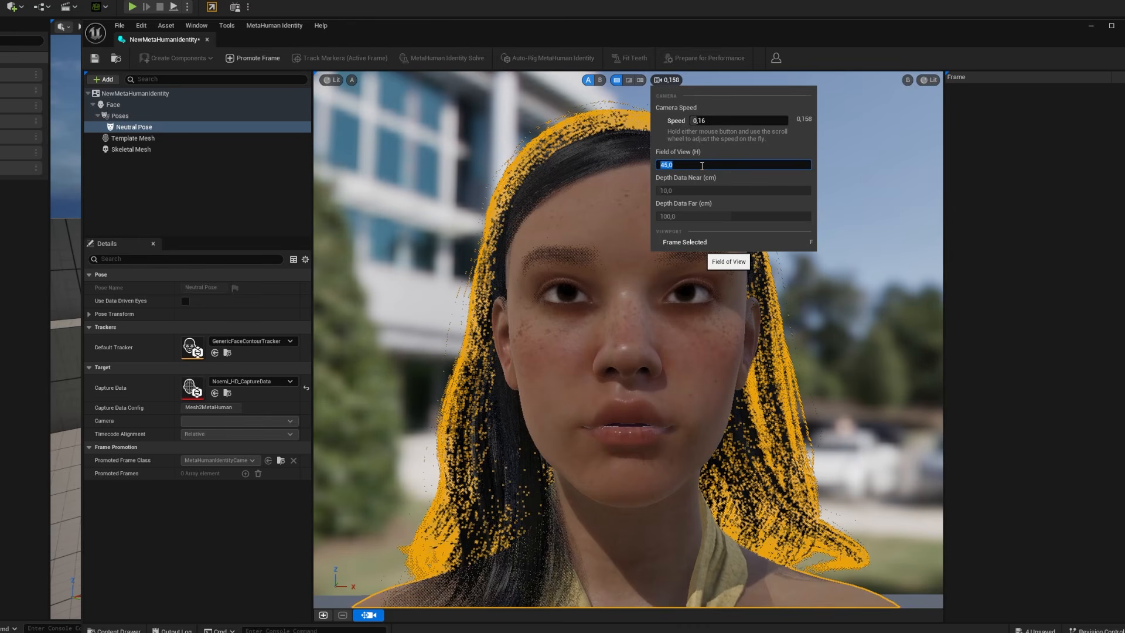
pyautogui.write('20')
pyautogui.press('Return')
# Step: Frame the face frontally in close-up and promote that Neutral Pose view as the front-view frame
pyautogui.moveTo(603, 339); pyautogui.dragTo(591, 366, button='right')
pyautogui.press('s')
pyautogui.press('q')
pyautogui.press('e')
pyautogui.scroll(-3, 601, 336)
pyautogui.press('q')
pyautogui.press('w')
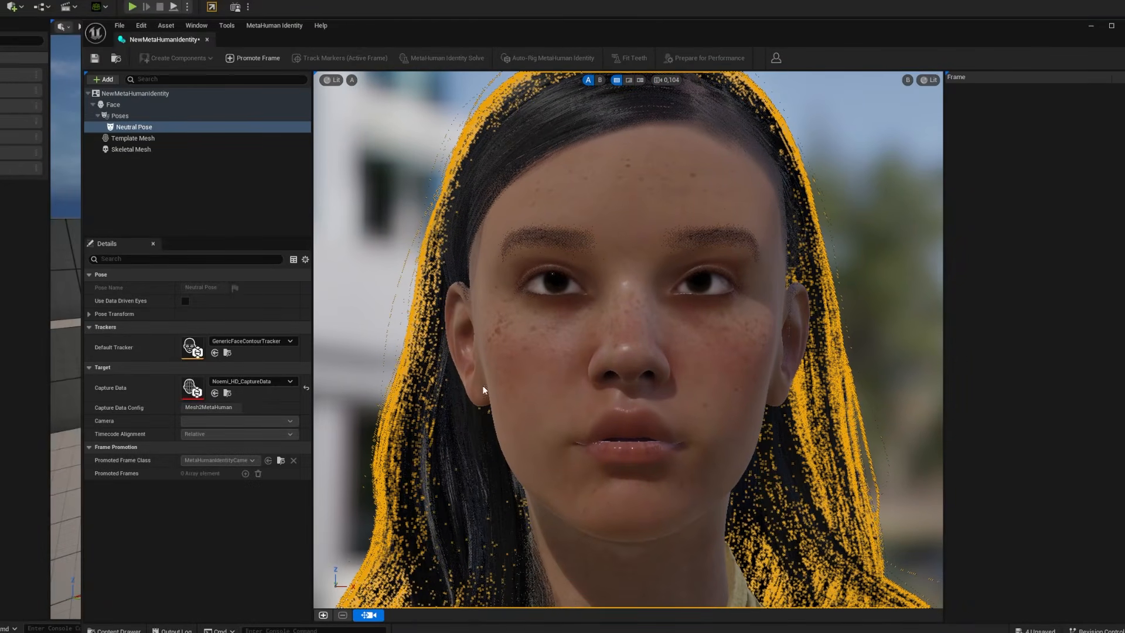
pyautogui.click(119, 127)
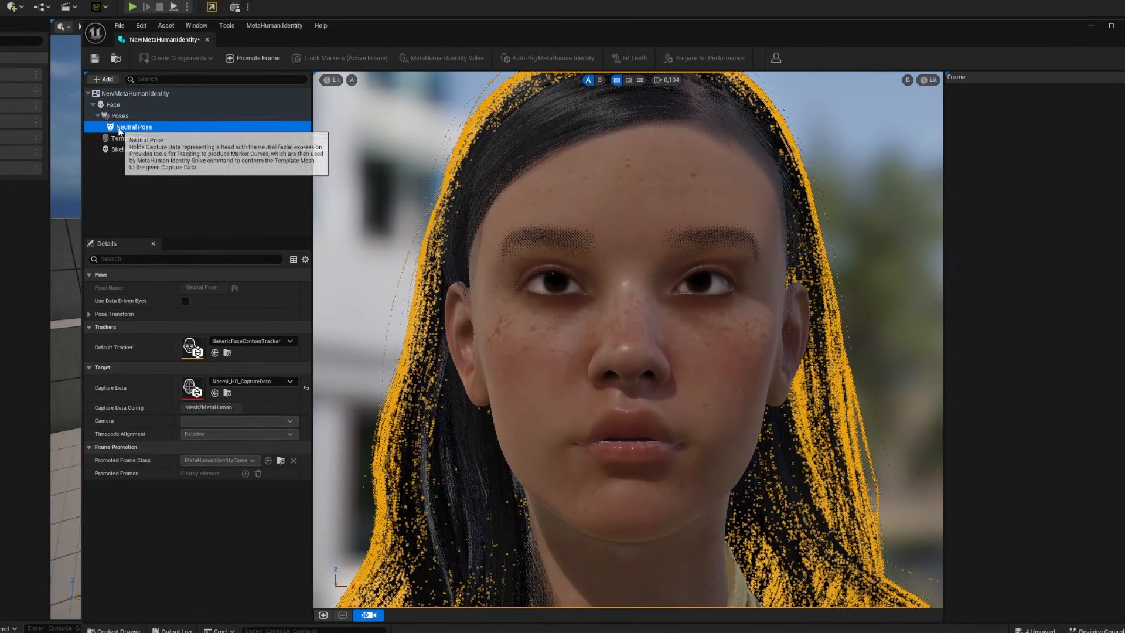
pyautogui.click(271, 60)
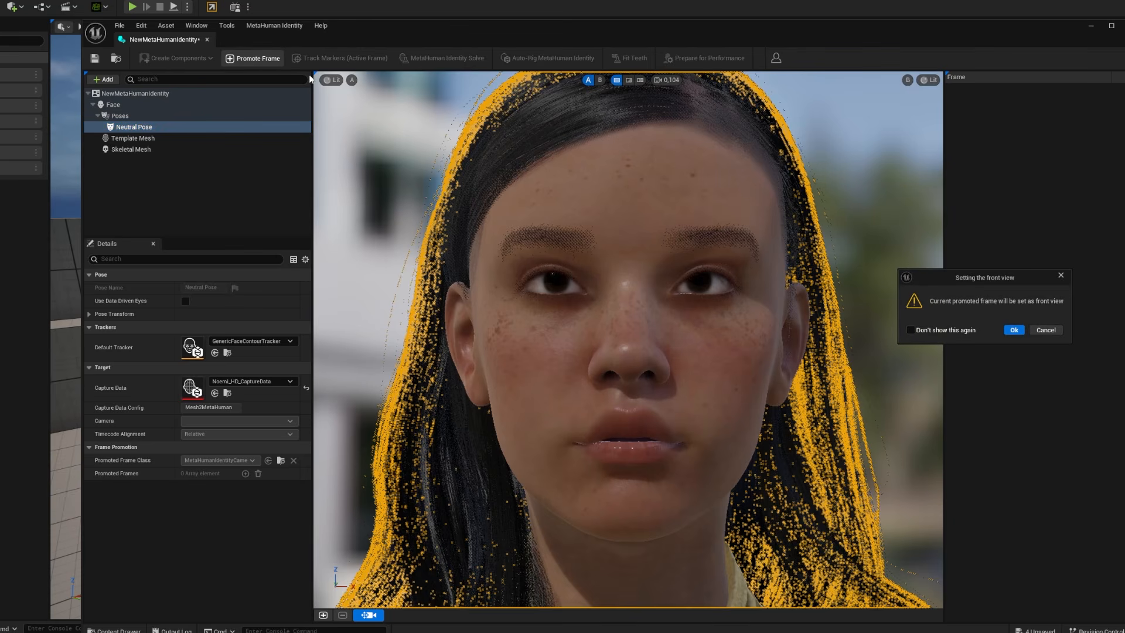
pyautogui.click(1014, 330)
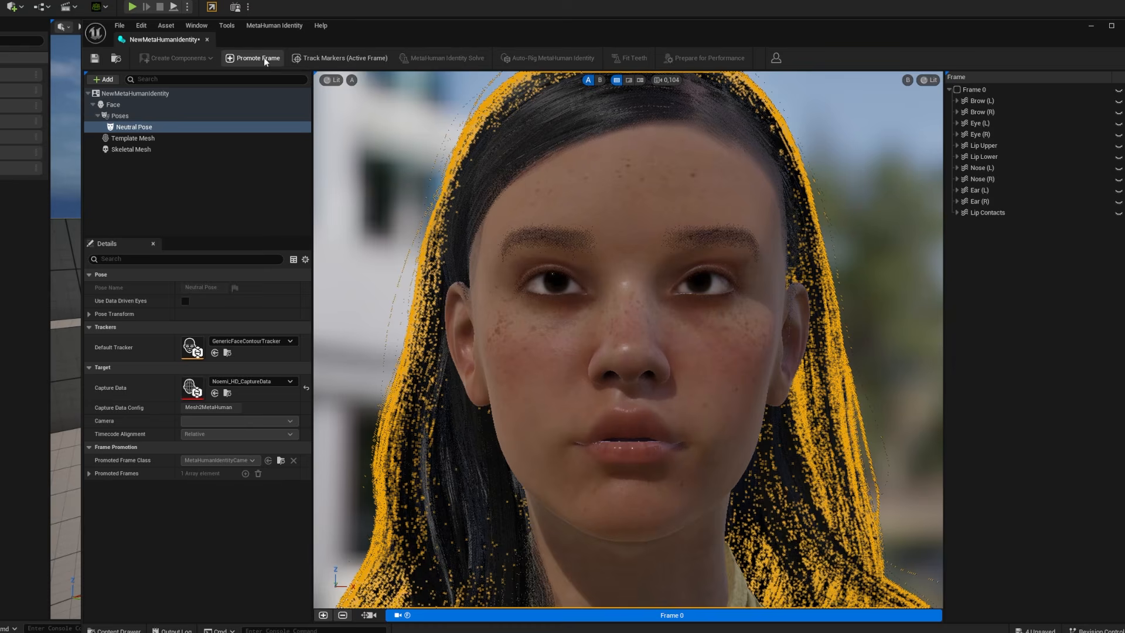
# Step: Try to track the facial markers on Frame 0 and delete that promoted frame
pyautogui.click(336, 58)
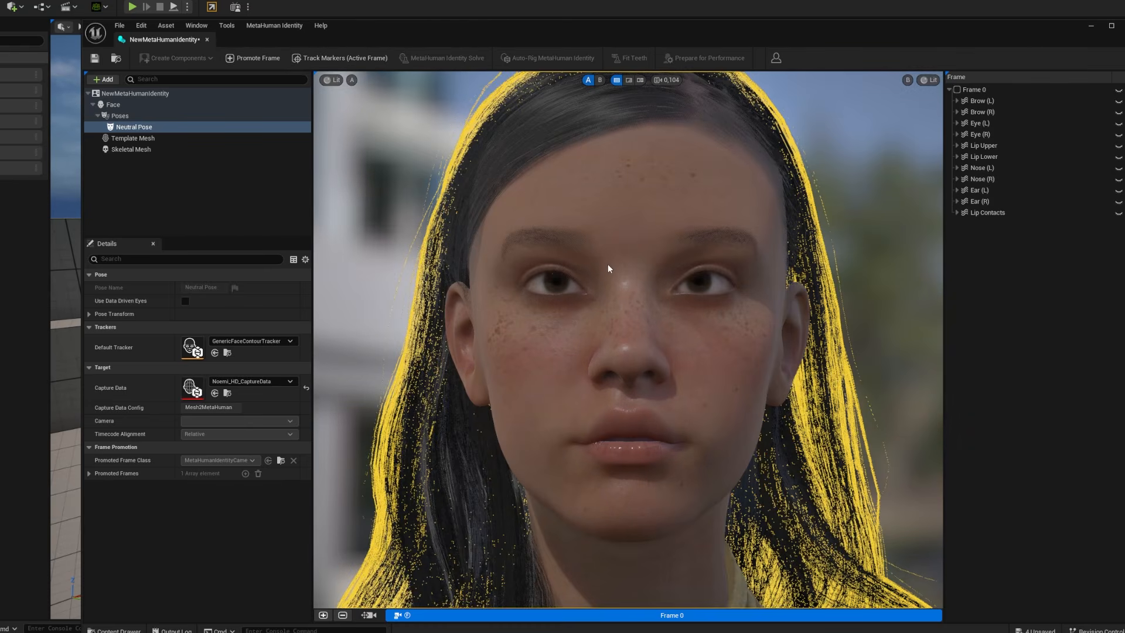
pyautogui.click(332, 80)
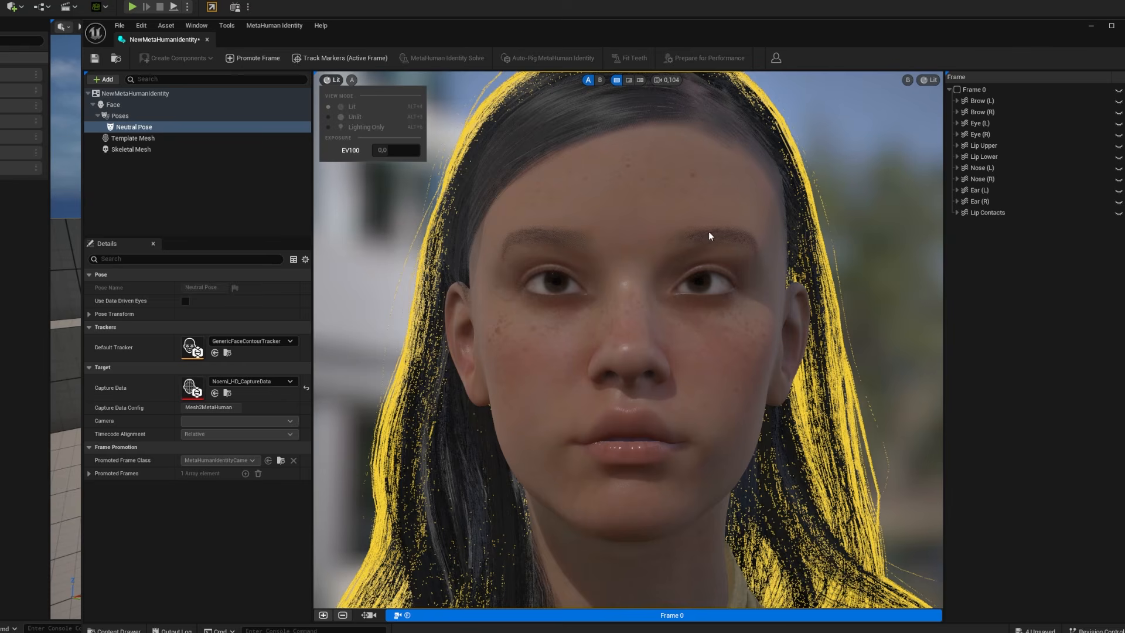
pyautogui.click(634, 233)
pyautogui.moveTo(635, 233); pyautogui.dragTo(631, 234, button='right')
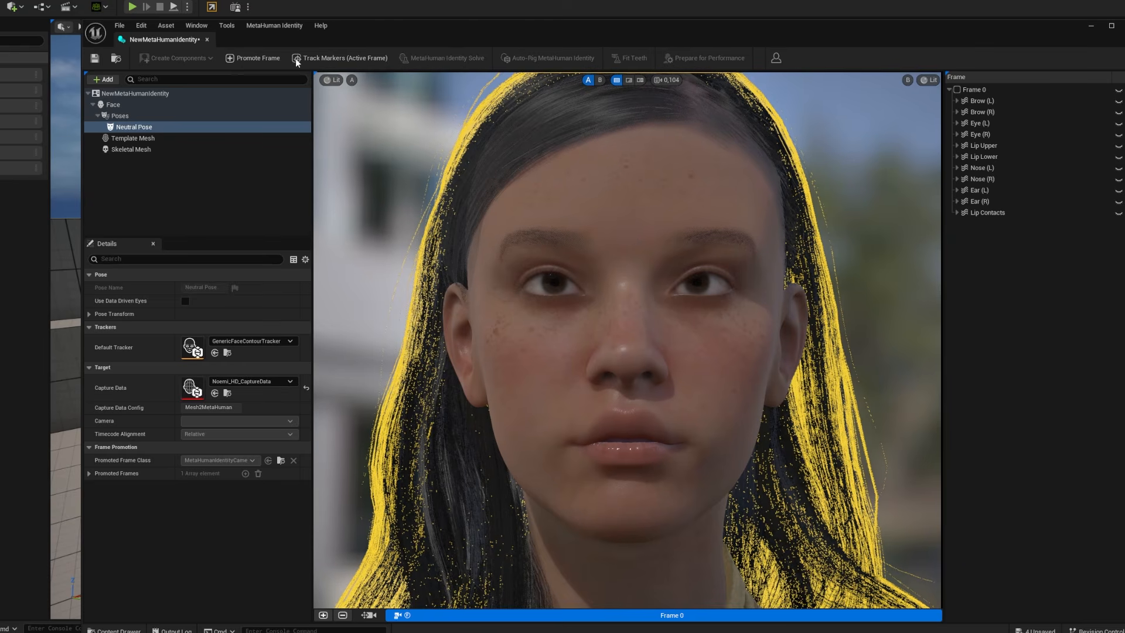
pyautogui.click(329, 58)
pyautogui.click(352, 81)
pyautogui.click(345, 58)
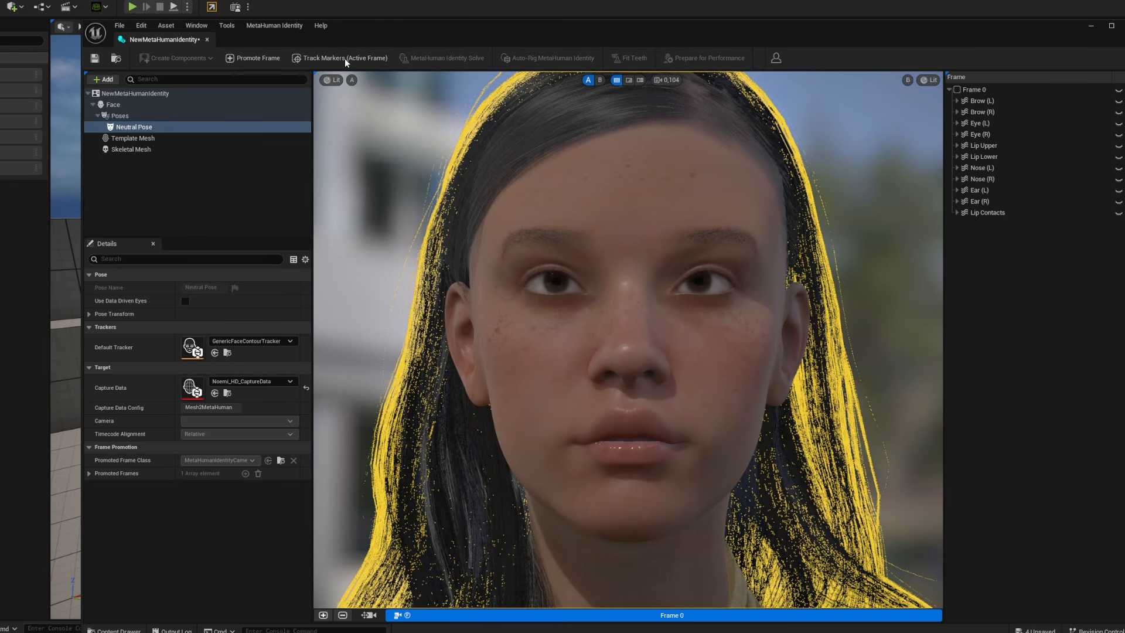
pyautogui.click(344, 58)
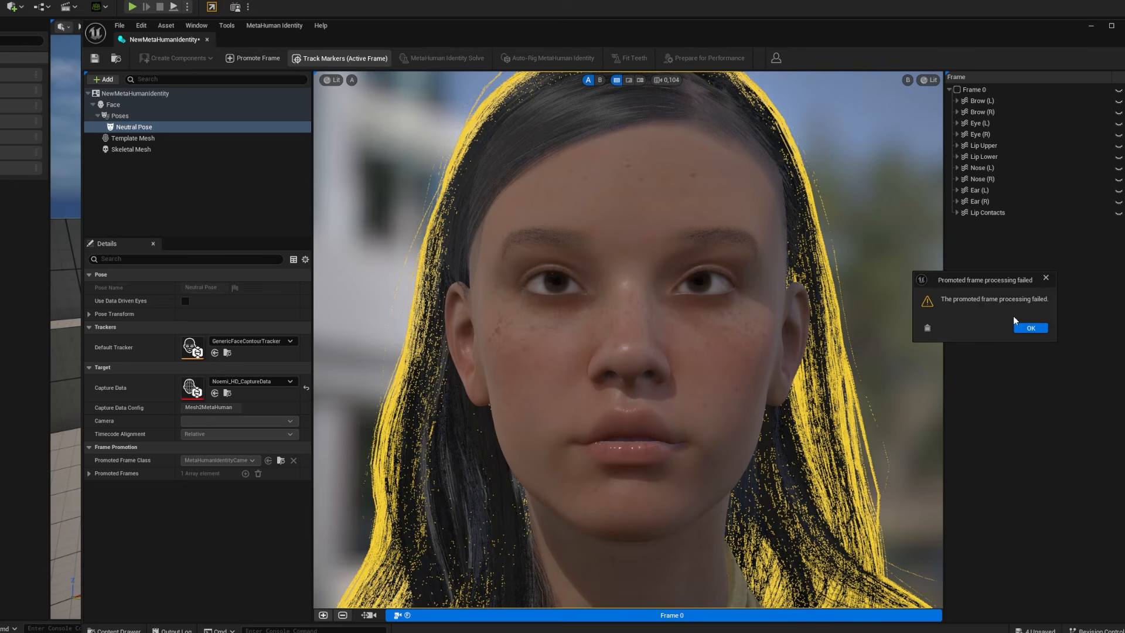
pyautogui.click(1032, 330)
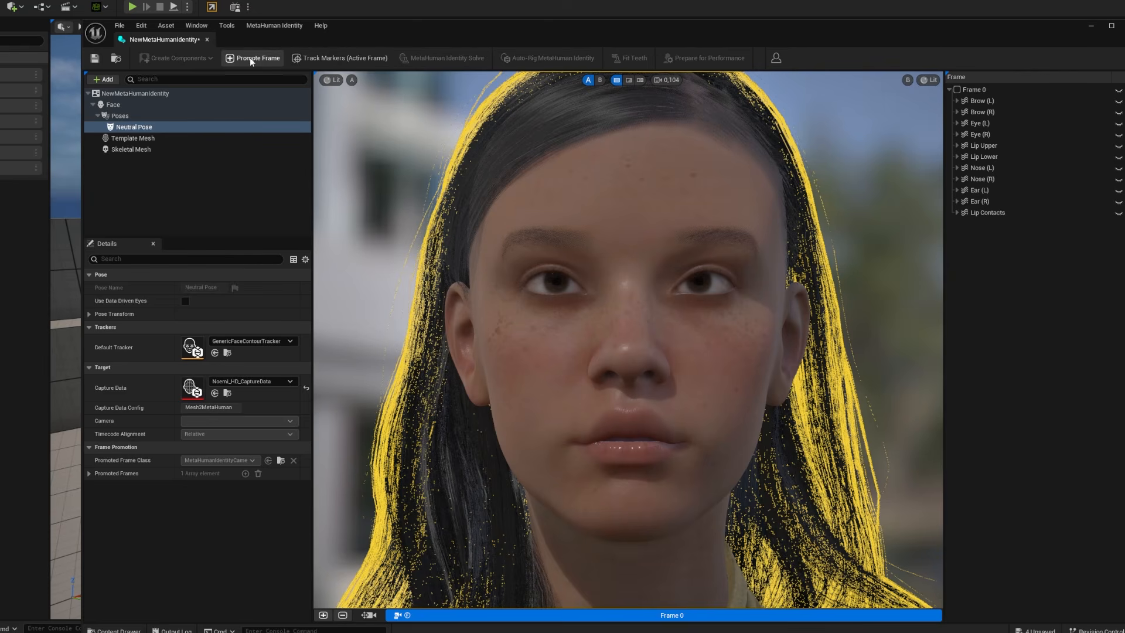
pyautogui.moveTo(616, 344); pyautogui.dragTo(616, 334, button='right')
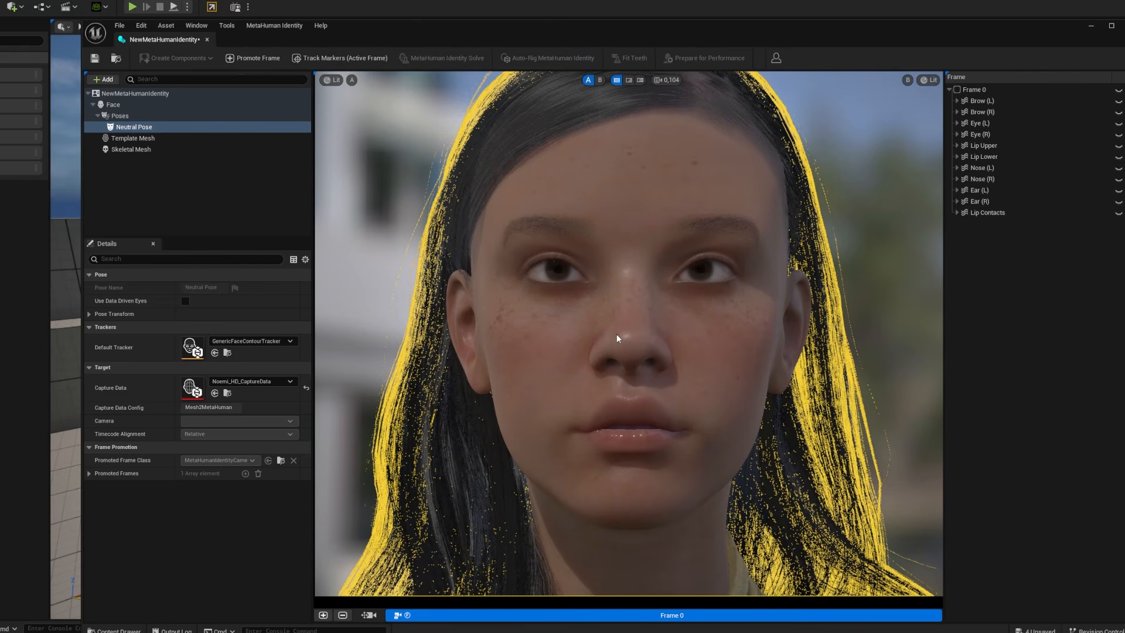
pyautogui.click(347, 614)
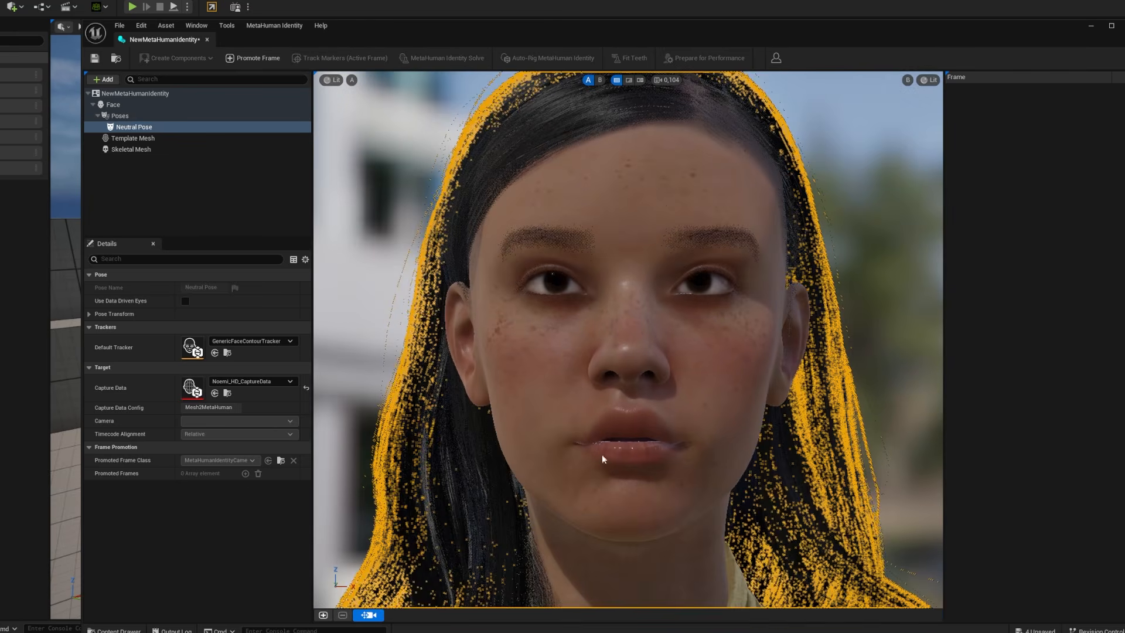
# Step: Promote a more distant front view with the whole head in frame and track the facial markers on it
pyautogui.moveTo(603, 456)
pyautogui.mouseDown(button='right')
pyautogui.moveTo(636, 485)
pyautogui.moveTo(604, 459)
pyautogui.moveTo(614, 411)
pyautogui.moveTo(619, 498)
pyautogui.moveTo(605, 470)
pyautogui.moveTo(614, 440)
pyautogui.moveTo(613, 484)
pyautogui.moveTo(612, 441)
pyautogui.moveTo(612, 460)
pyautogui.mouseUp(button='right')
pyautogui.scroll(-3, 609, 433)
pyautogui.press('w')
pyautogui.press('s')
pyautogui.press('s')
pyautogui.scroll(-3, 614, 463)
pyautogui.scroll(-1, 613, 446)
pyautogui.press('s')
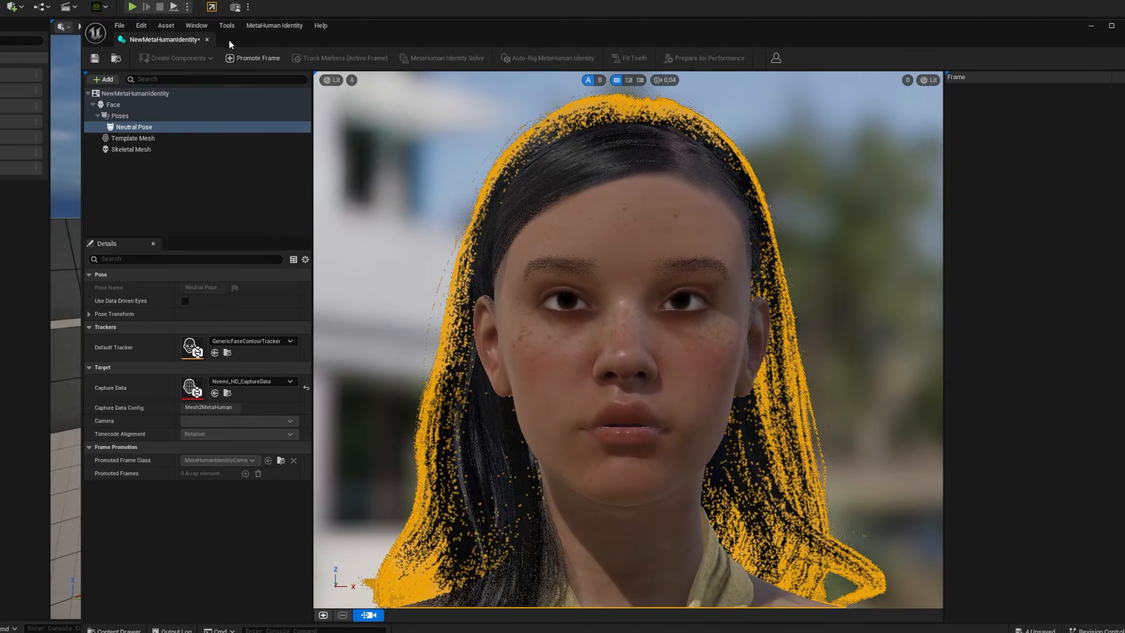
pyautogui.click(255, 59)
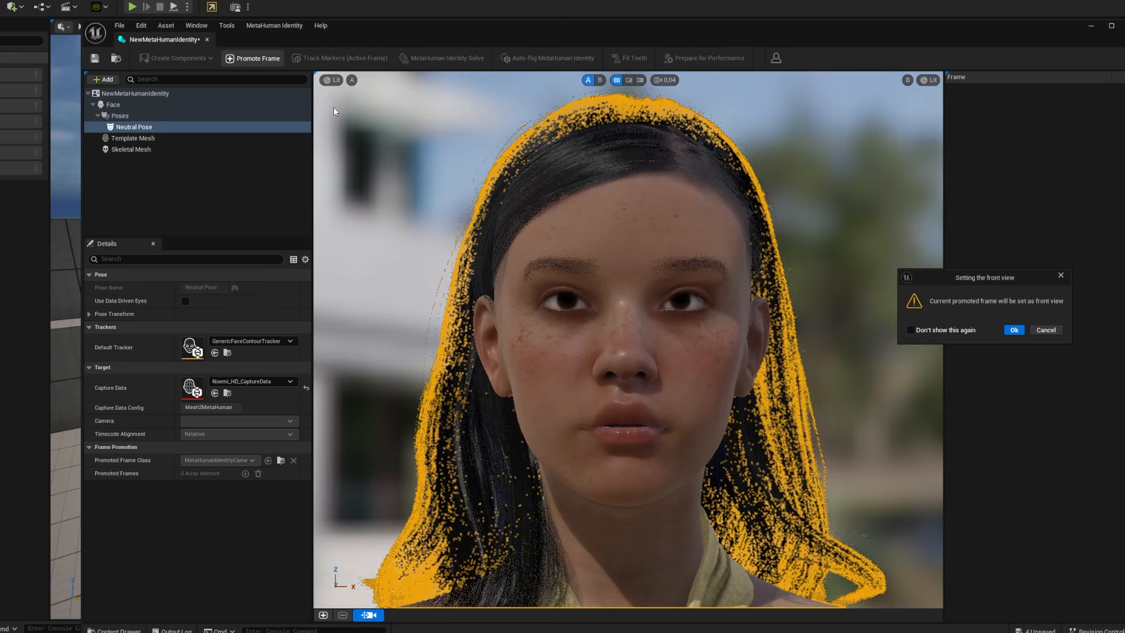
pyautogui.click(1014, 330)
pyautogui.click(359, 58)
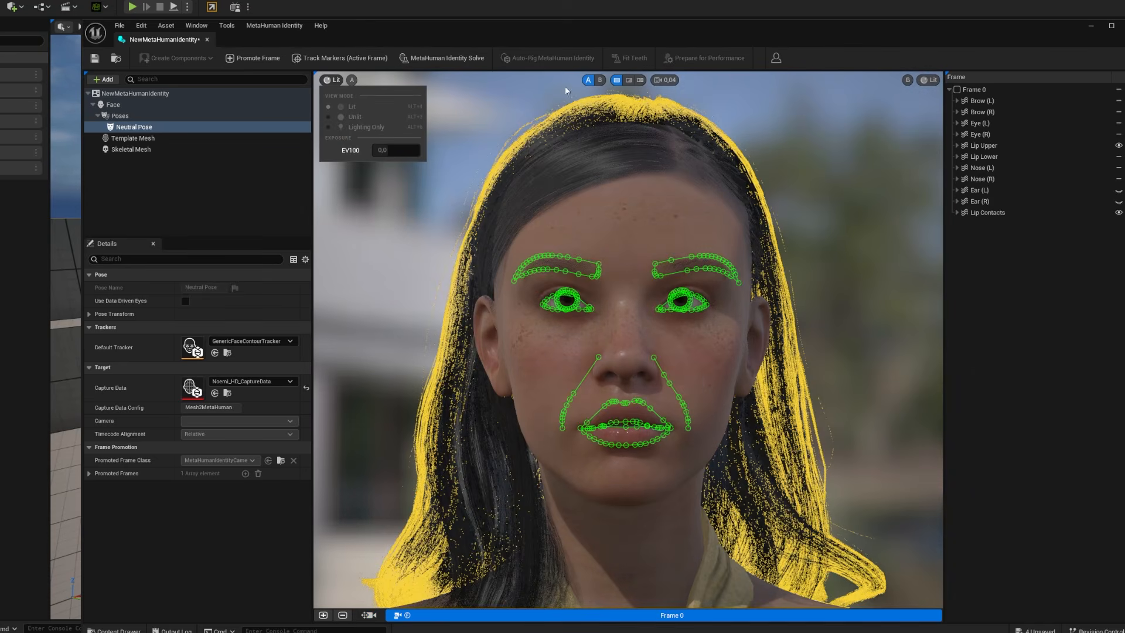
pyautogui.click(666, 80)
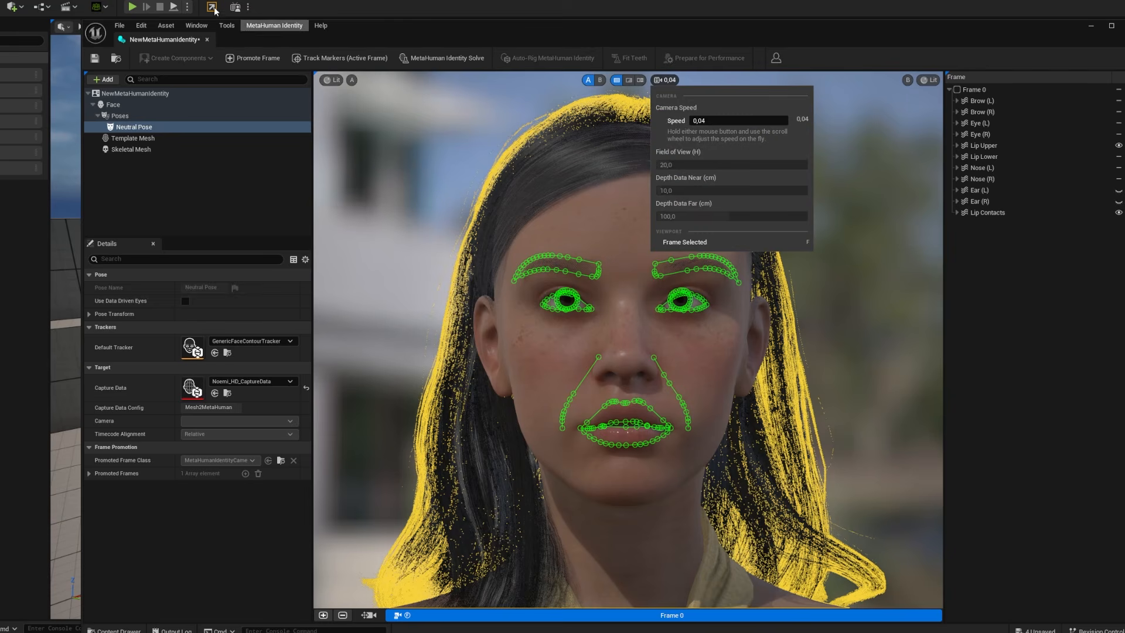
# Step: Run the MetaHuman Identity Solve on the tracked frame and auto-rig the identity
pyautogui.click(445, 59)
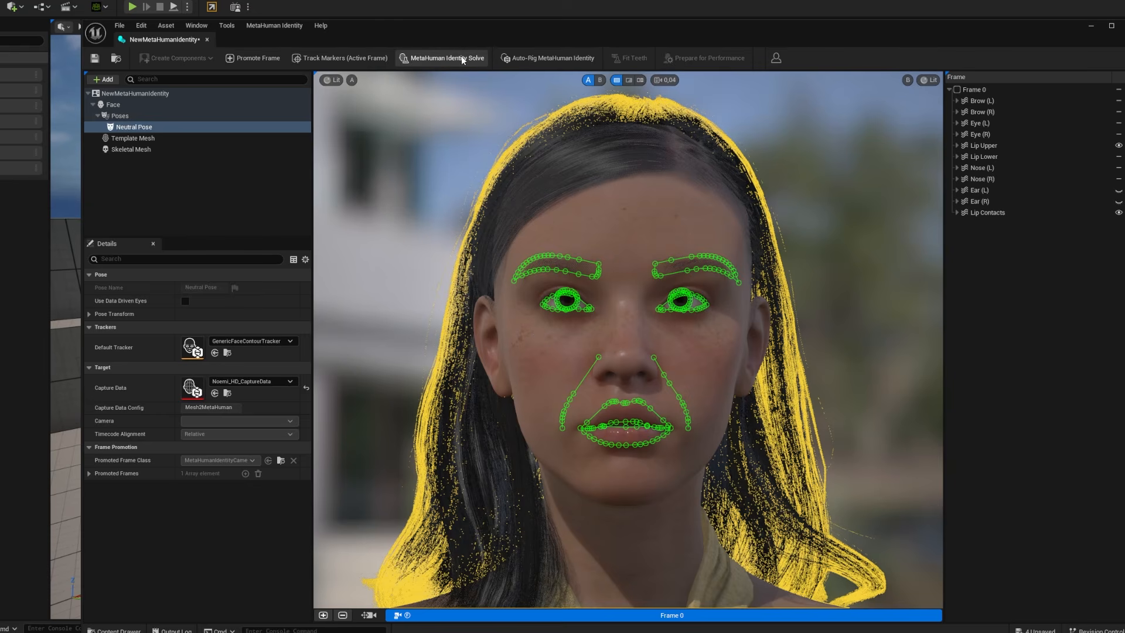
pyautogui.click(540, 58)
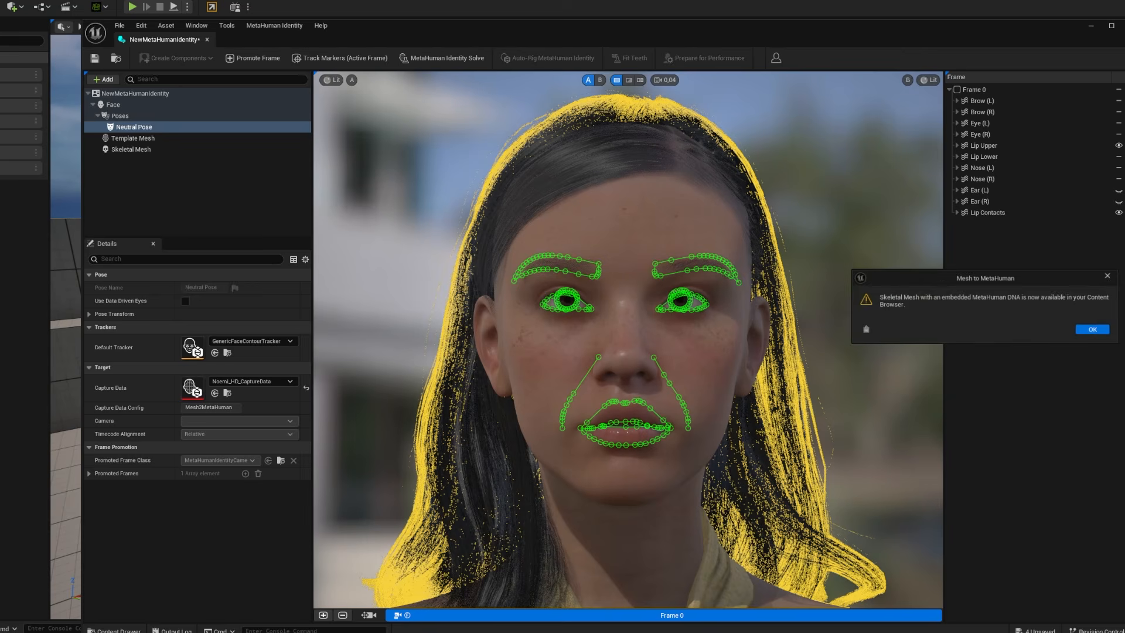
pyautogui.click(1100, 331)
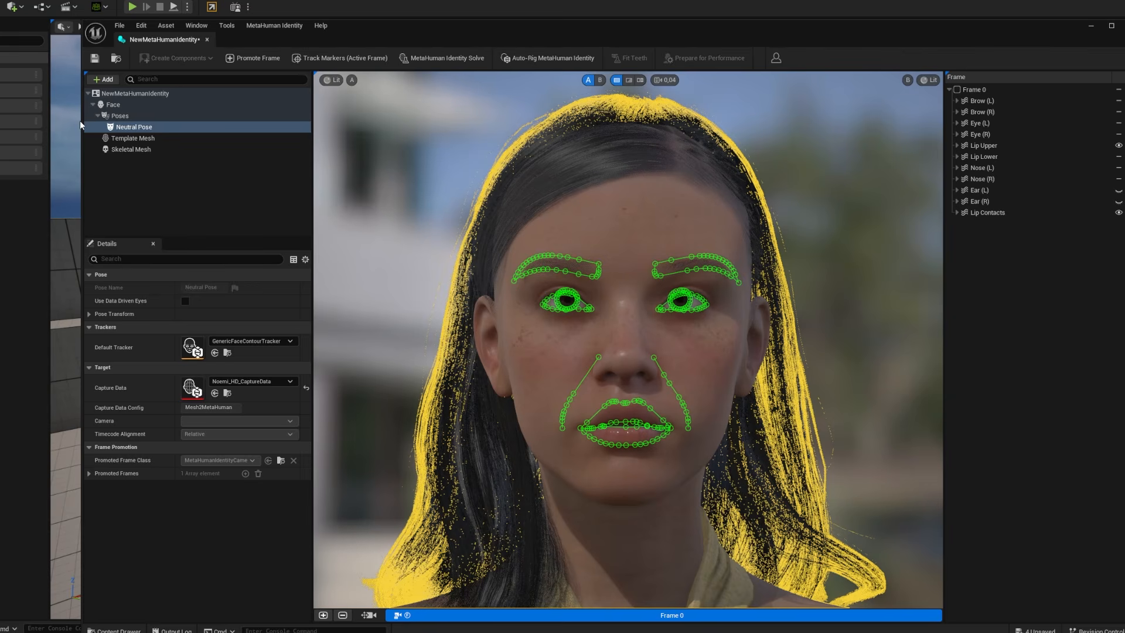
# Step: Save the NewMetaHumanIdentity asset and close its editor
pyautogui.click(94, 58)
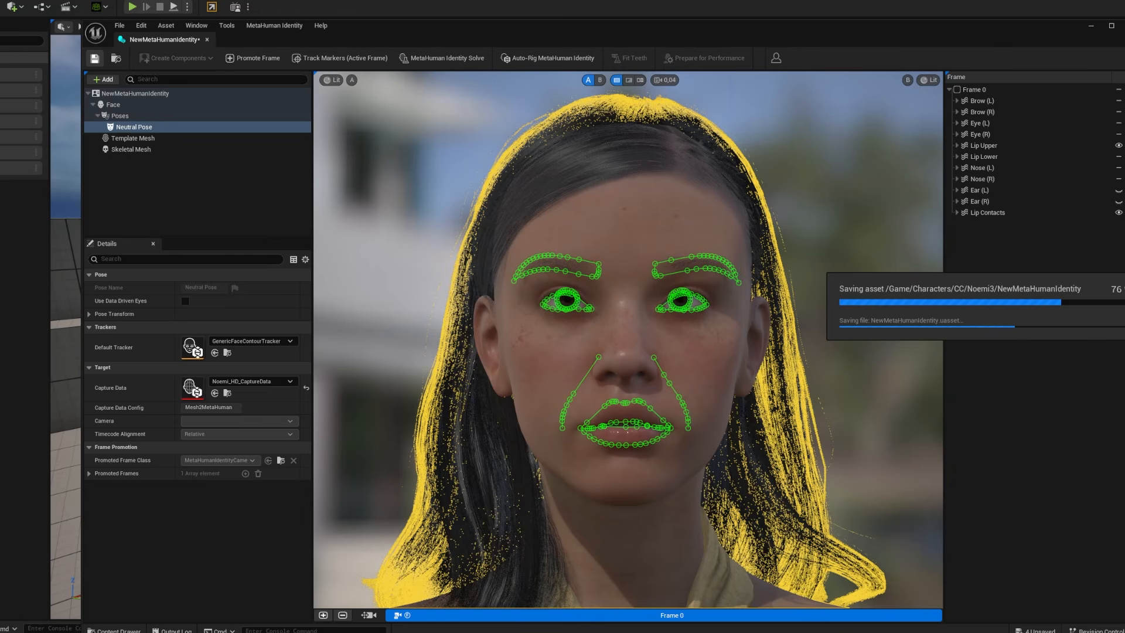
pyautogui.click(928, 81)
pyautogui.click(907, 81)
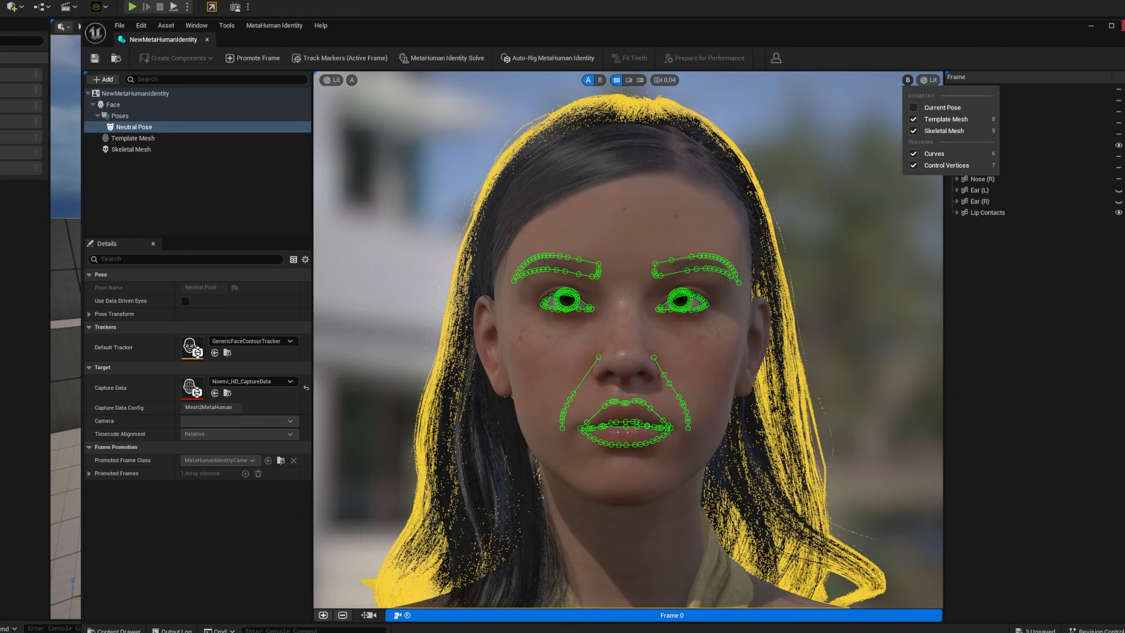
pyautogui.click(1122, 25)
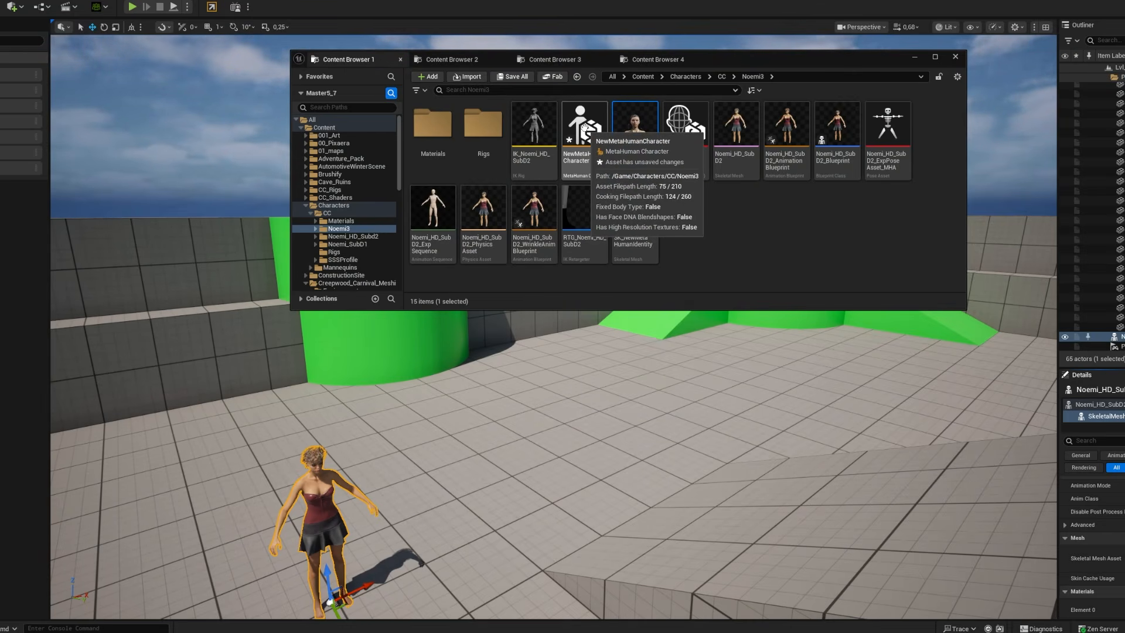
# Step: Open the NewMetaHumanCharacter asset and conform its head from the NewMetaHumanIdentity asset, using the eye meshes and teeth mesh
pyautogui.doubleClick(584, 127)
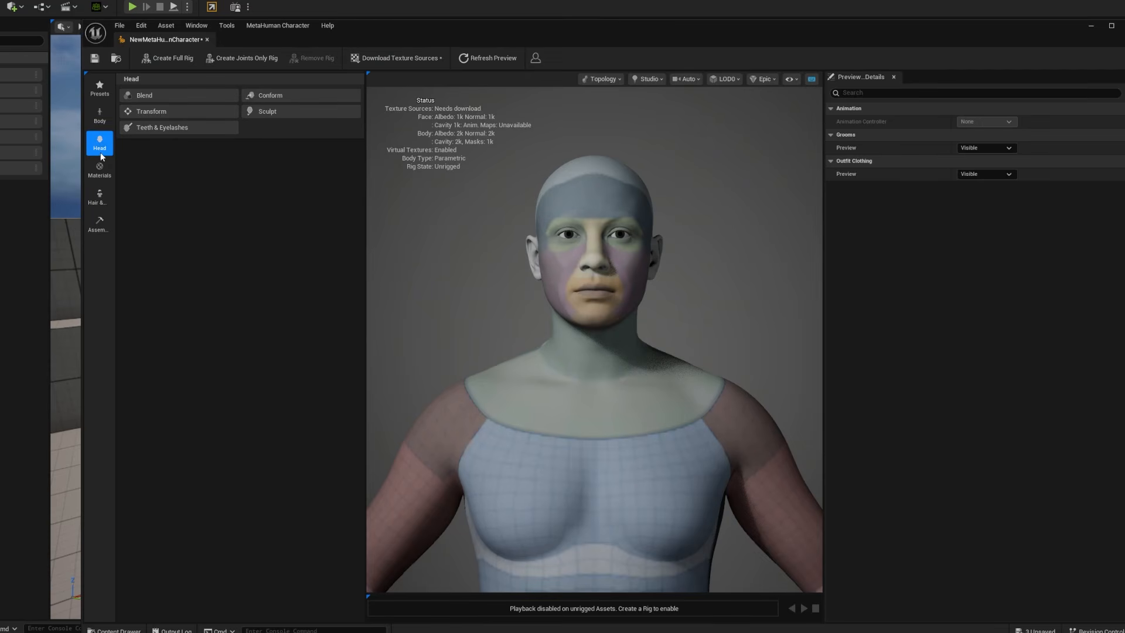
pyautogui.click(162, 97)
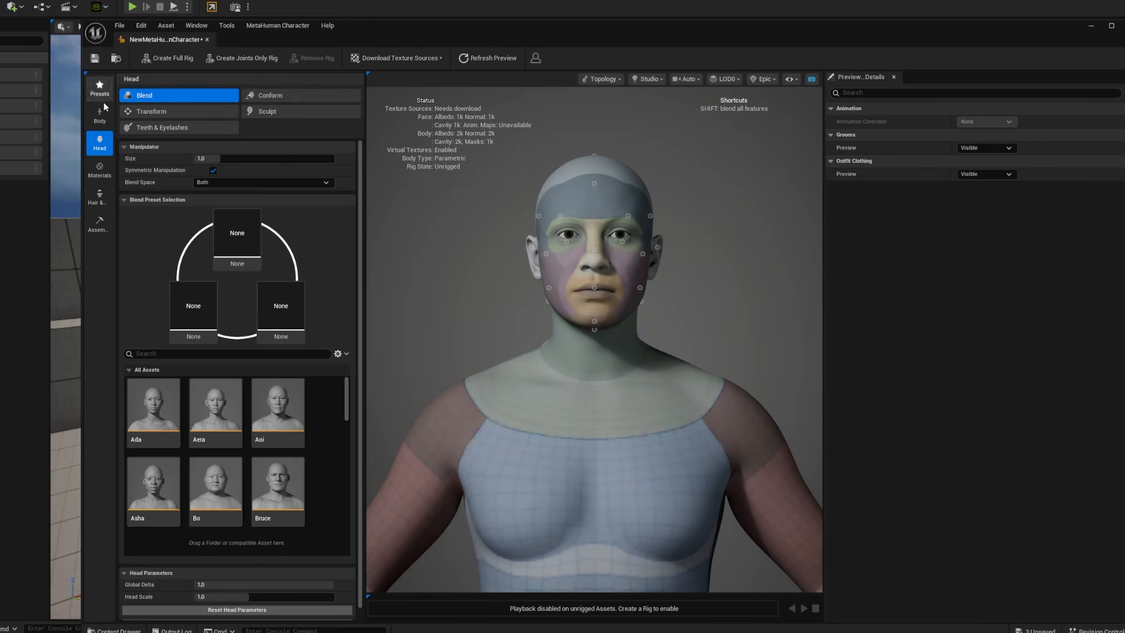
pyautogui.click(277, 95)
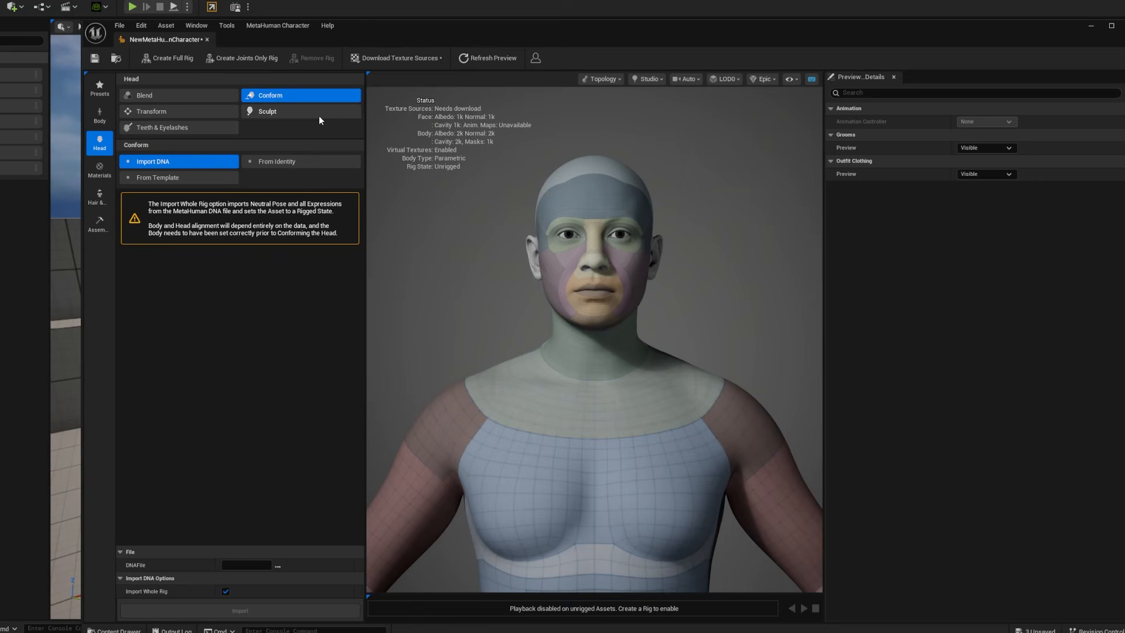
pyautogui.click(293, 162)
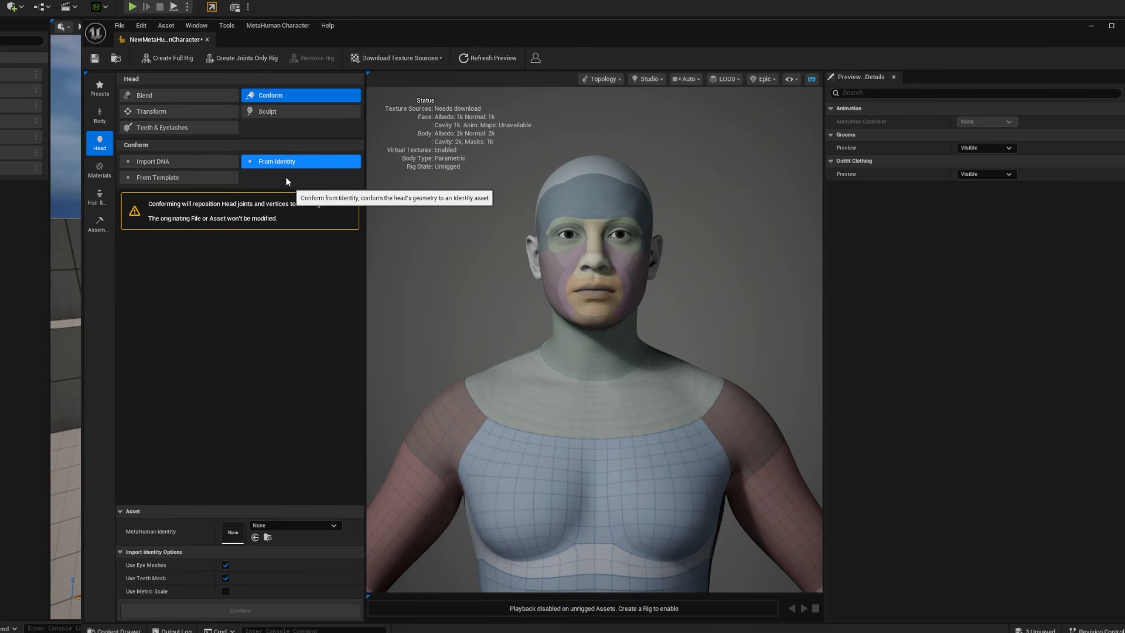
pyautogui.click(291, 526)
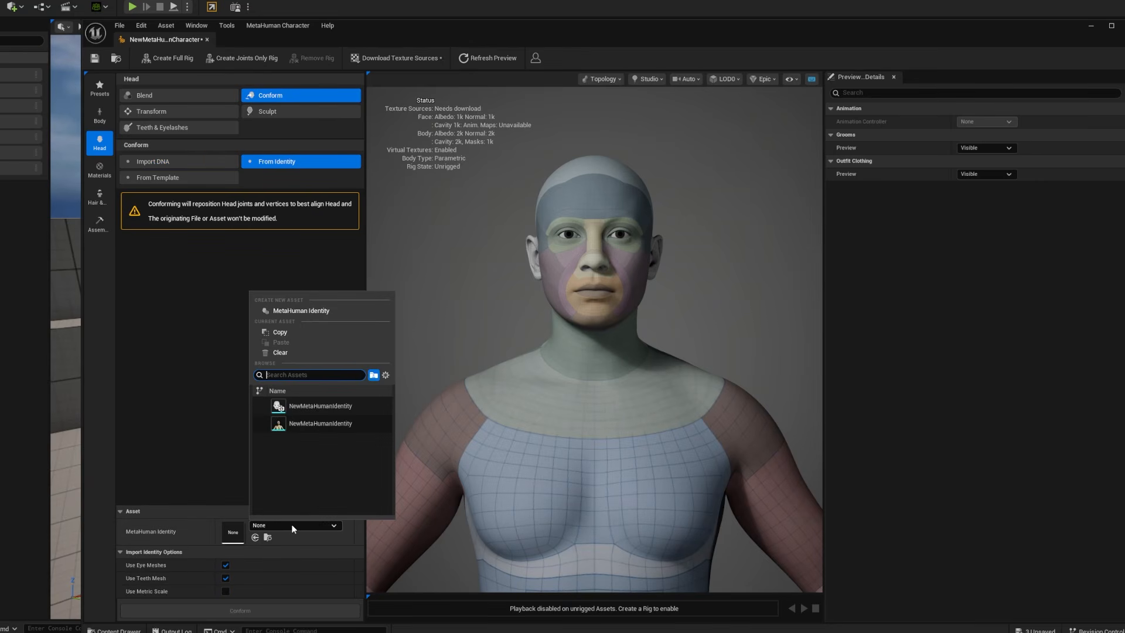
pyautogui.click(283, 426)
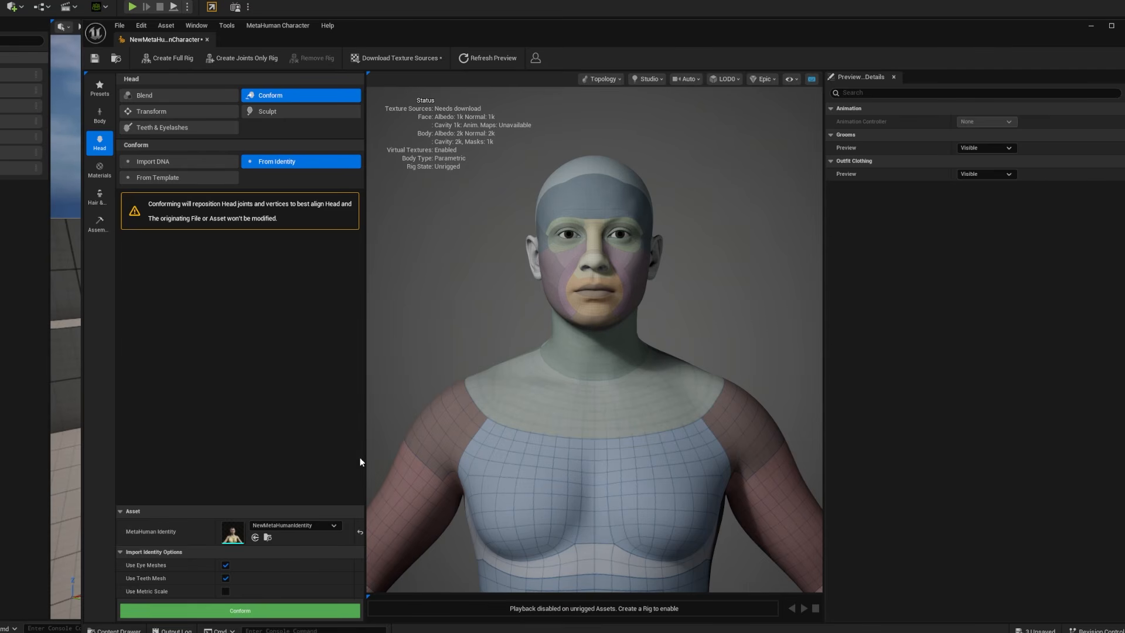
pyautogui.click(243, 611)
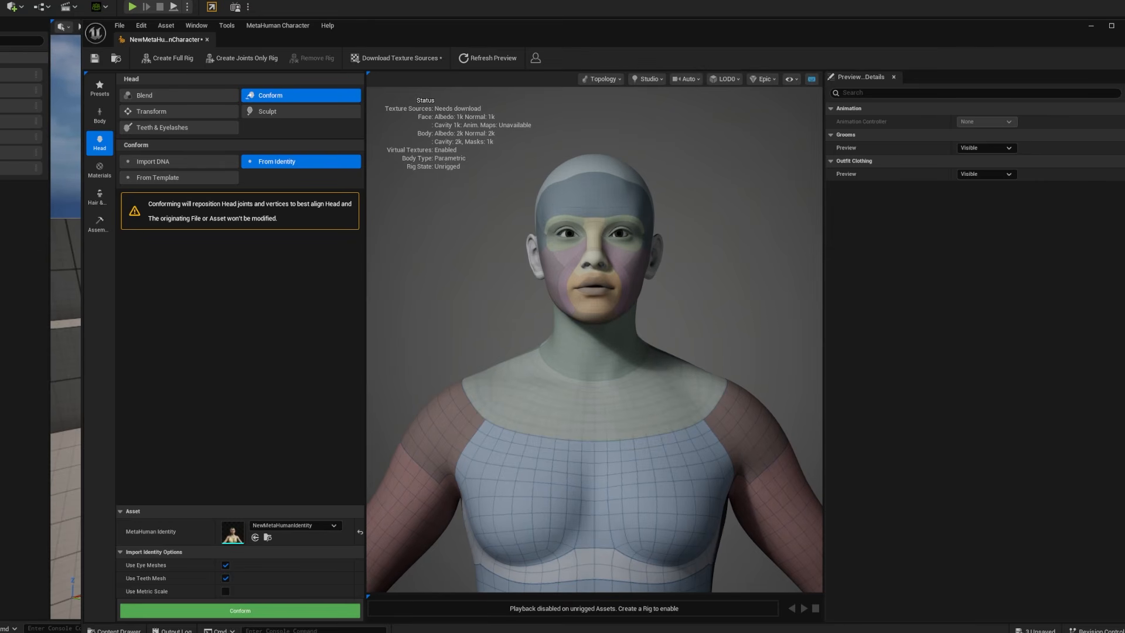
pyautogui.scroll(4, 716, 259)
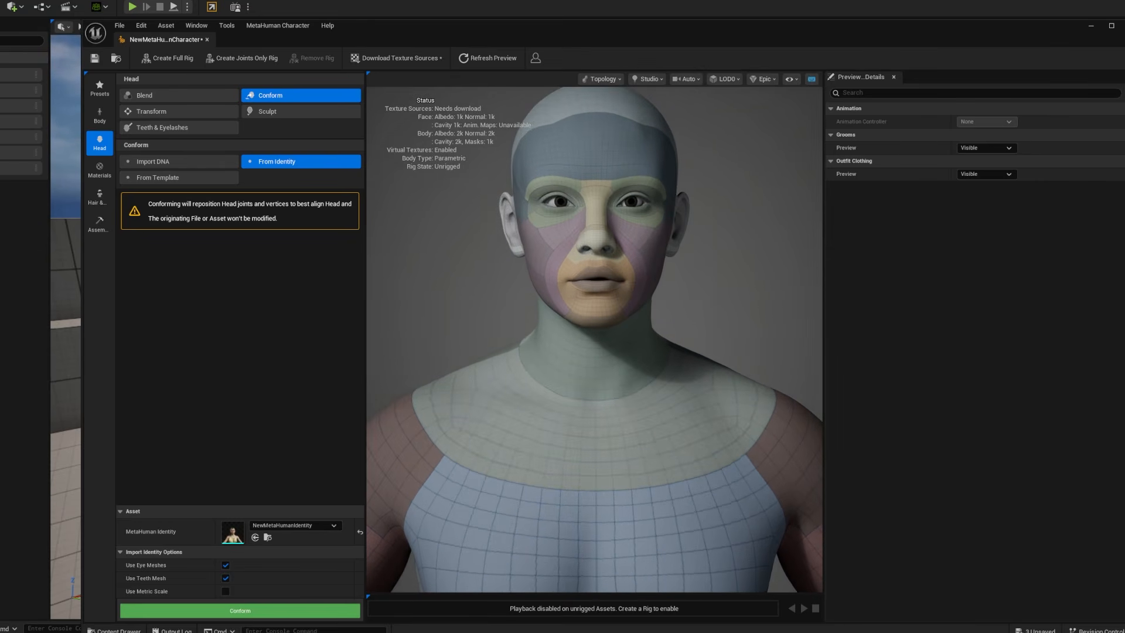
pyautogui.moveTo(715, 258)
pyautogui.mouseDown()
pyautogui.moveTo(885, 258)
pyautogui.moveTo(704, 258)
pyautogui.moveTo(716, 258)
pyautogui.mouseUp()
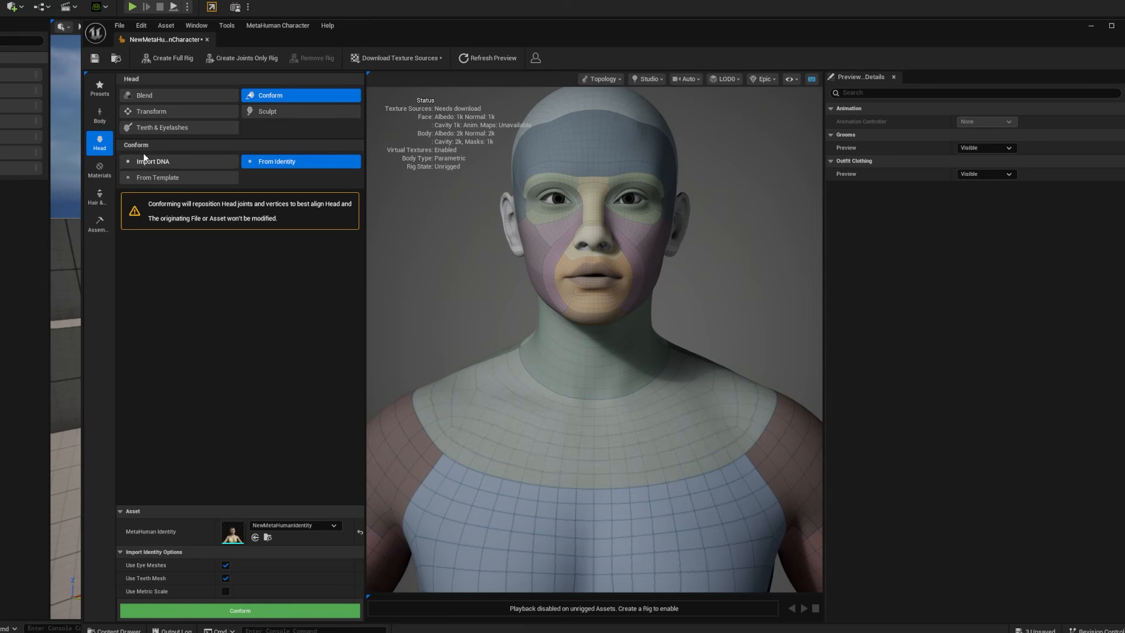
# Step: Set the head's Global Delta blend parameter to 0
pyautogui.click(144, 94)
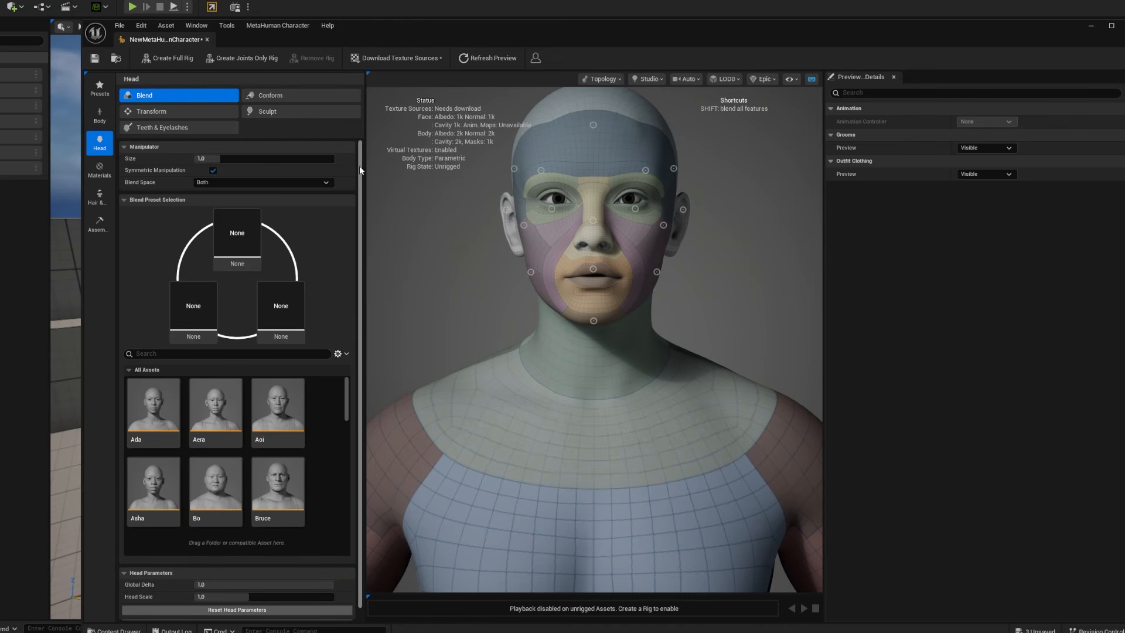
pyautogui.scroll(-1, 359, 170)
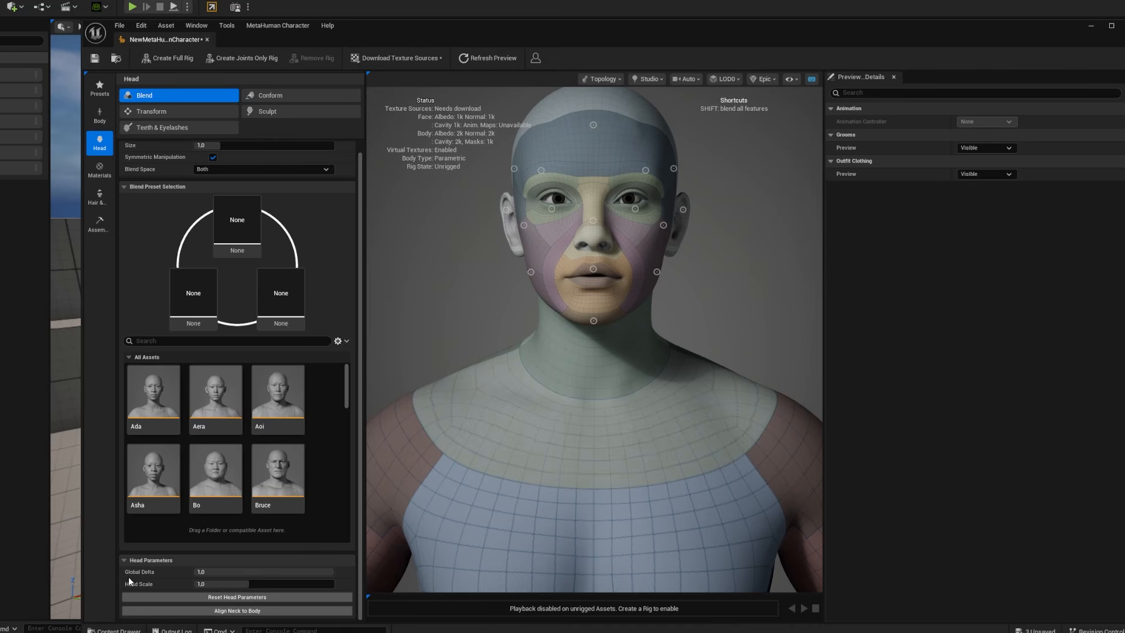
pyautogui.moveTo(202, 571); pyautogui.dragTo(193, 571)
pyautogui.moveTo(315, 572); pyautogui.dragTo(196, 572)
pyautogui.click(315, 571)
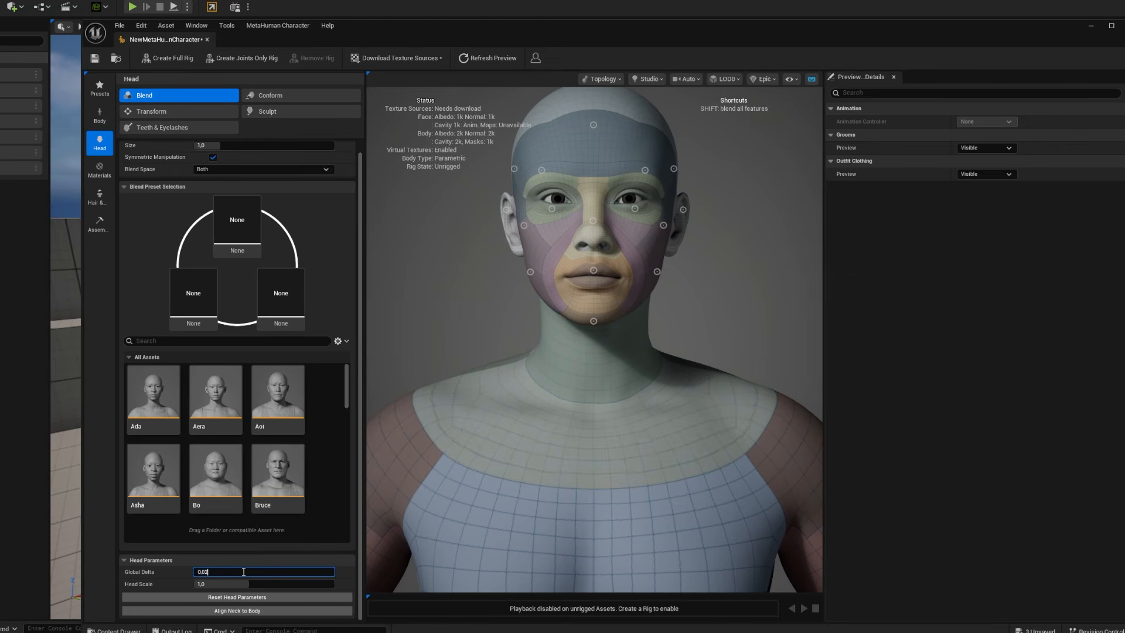
pyautogui.press('Tab')
pyautogui.click(225, 572)
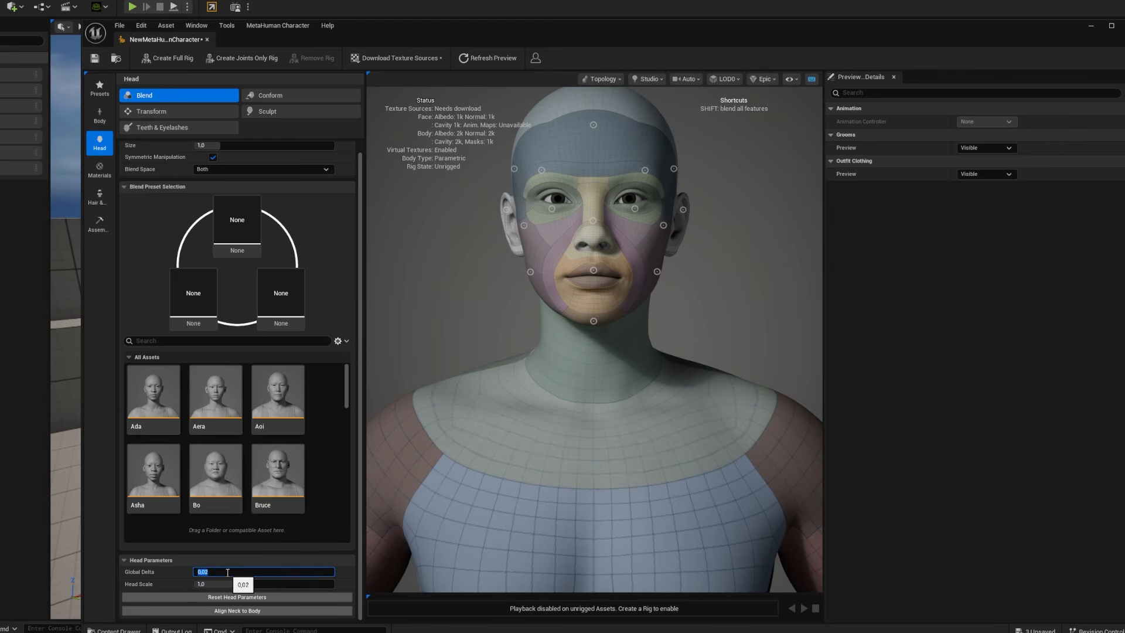
pyautogui.write('0')
pyautogui.press('Return')
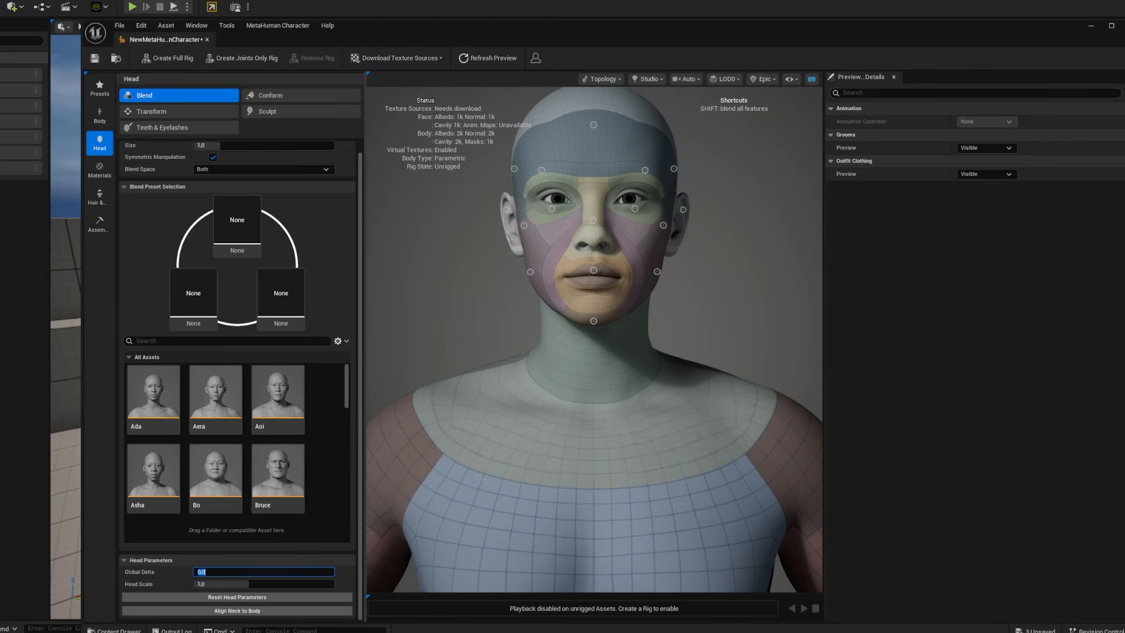
pyautogui.click(224, 566)
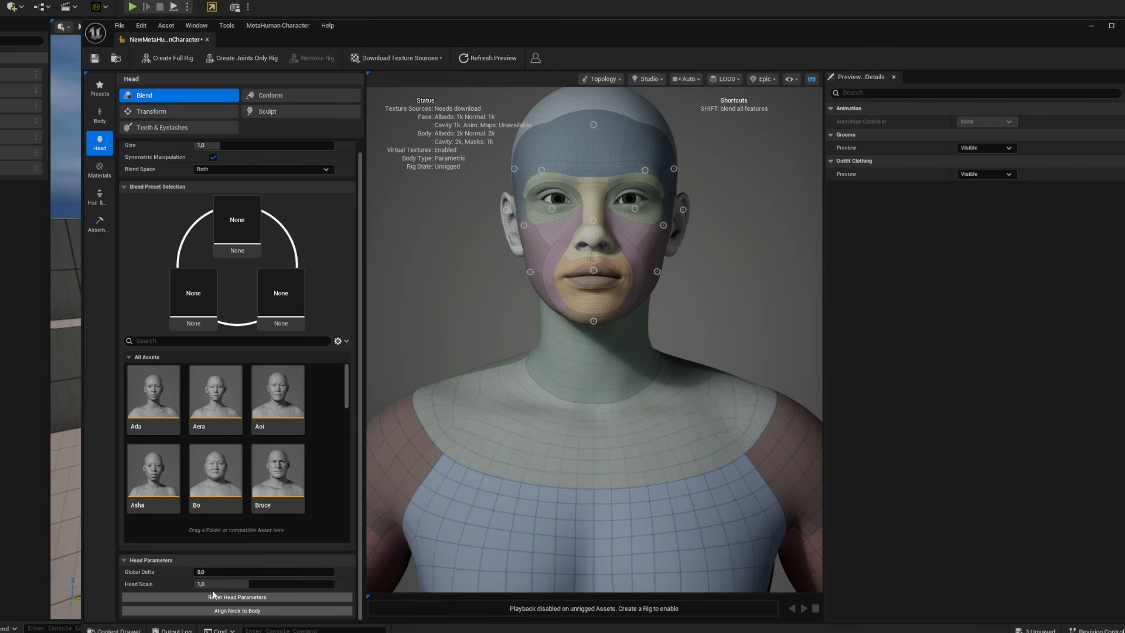
# Step: Apply the Celeste body preset to the character
pyautogui.click(100, 115)
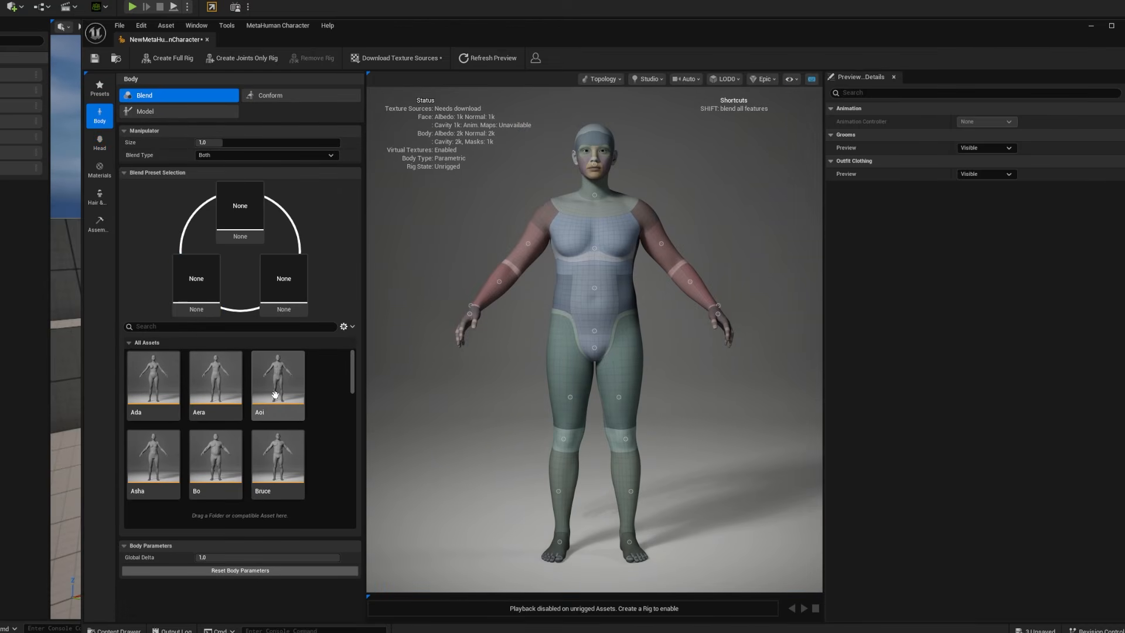
pyautogui.scroll(-3, 263, 426)
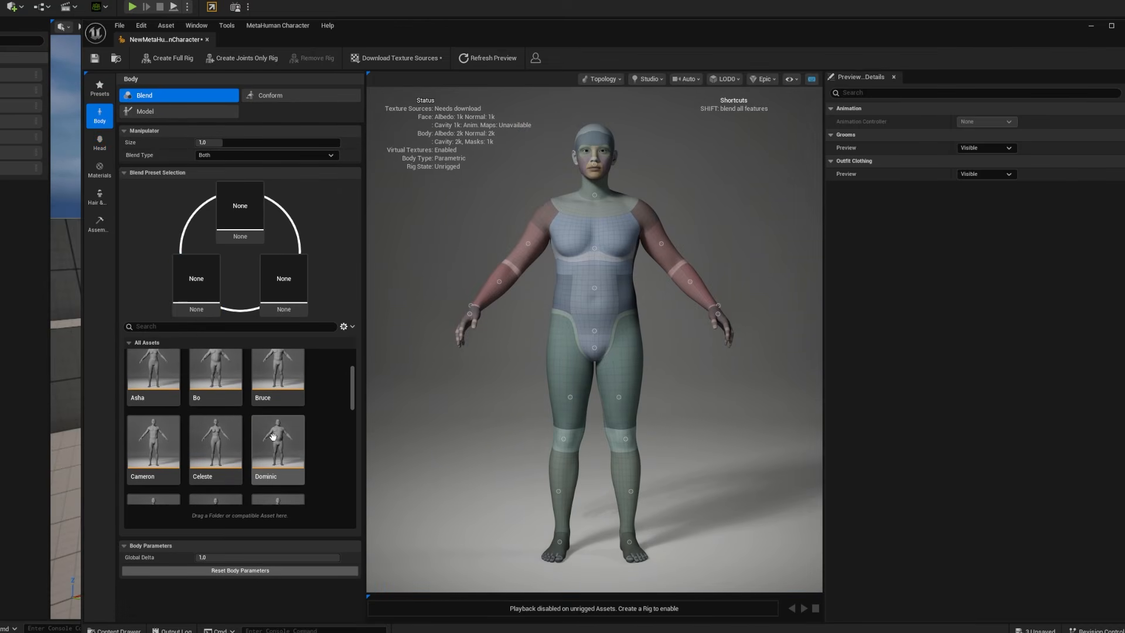
pyautogui.click(226, 449)
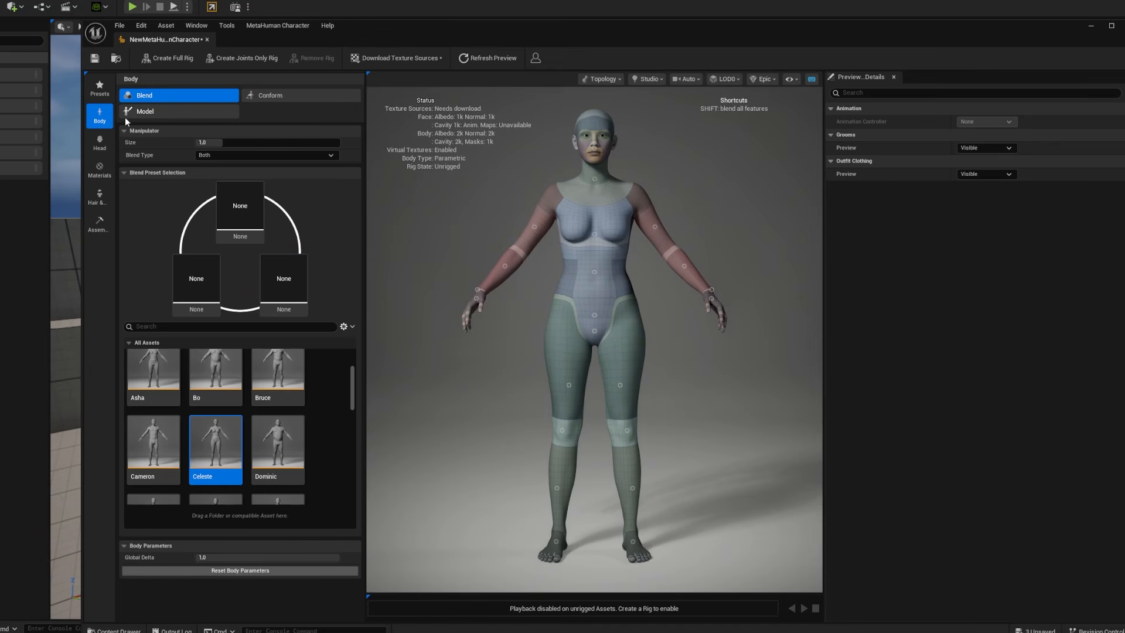
# Step: Adjust the parametric body model to a Height of about 164.5 and a Fat value of about -1.06
pyautogui.click(170, 111)
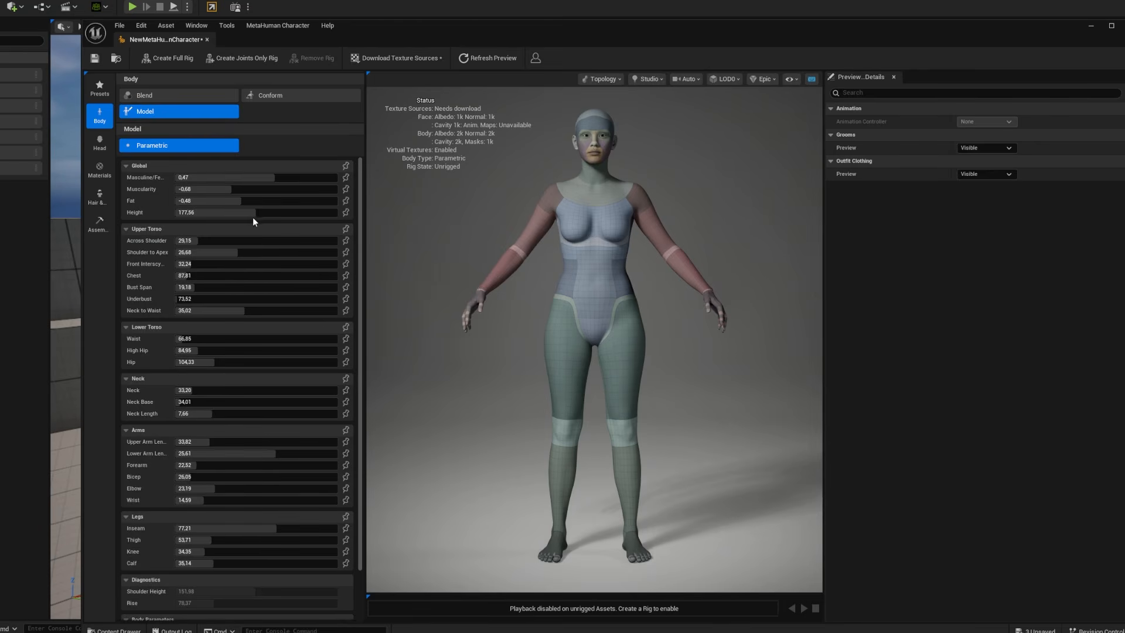
pyautogui.moveTo(252, 212); pyautogui.dragTo(225, 200)
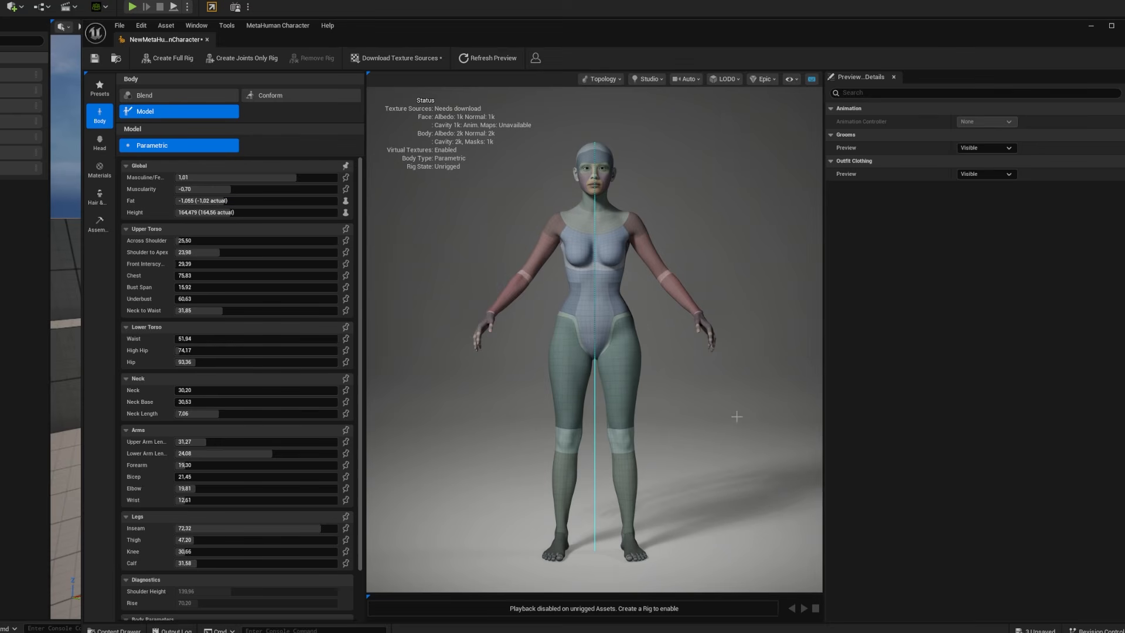
pyautogui.moveTo(734, 415)
pyautogui.mouseDown(button='right')
pyautogui.moveTo(700, 409)
pyautogui.moveTo(718, 406)
pyautogui.mouseUp(button='right')
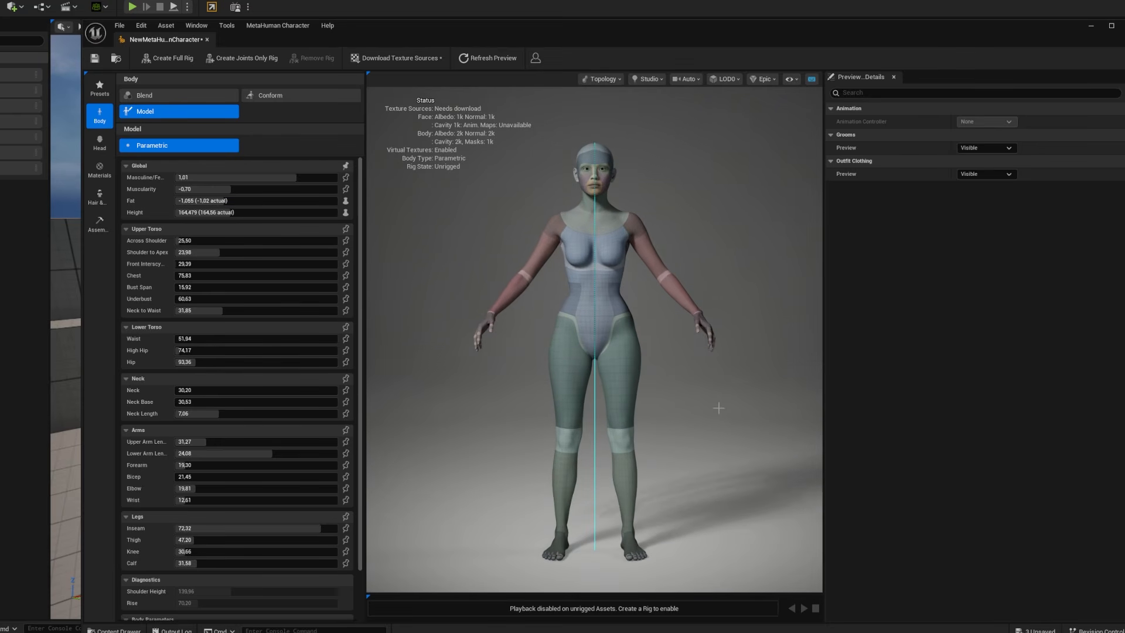
pyautogui.moveTo(718, 407)
pyautogui.mouseDown()
pyautogui.moveTo(624, 406)
pyautogui.moveTo(711, 406)
pyautogui.mouseUp()
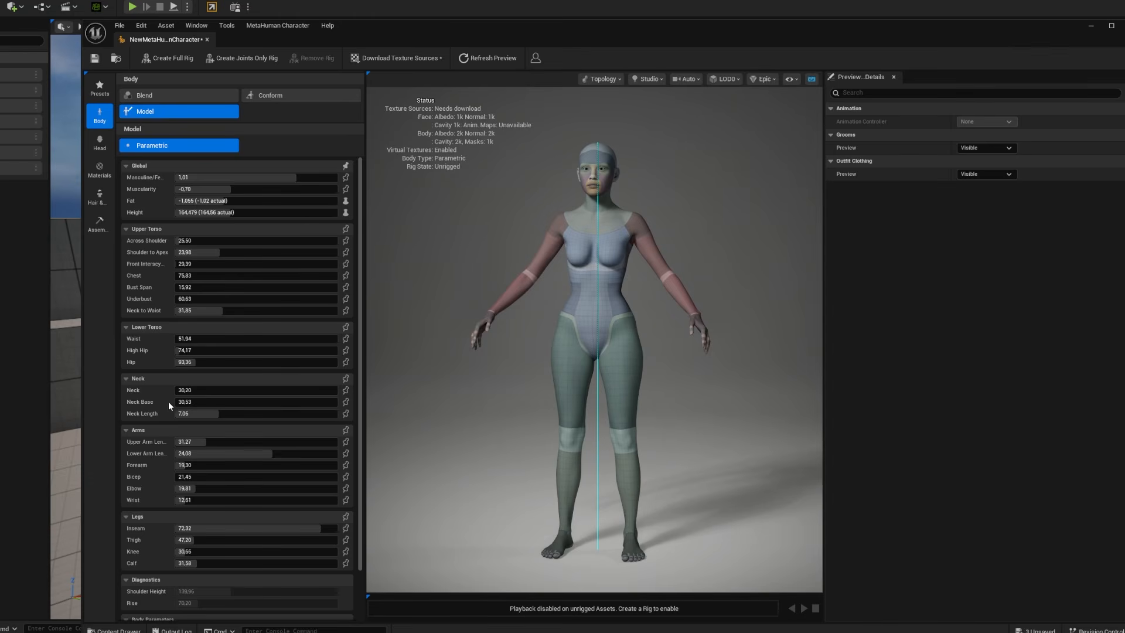
# Step: Adjust the parametric body to a Neck Base of about 34.58, a Neck Length of about 6.54 and a Shoulder to Apex of about 23.1
pyautogui.moveTo(192, 402); pyautogui.dragTo(337, 413)
pyautogui.click(193, 413)
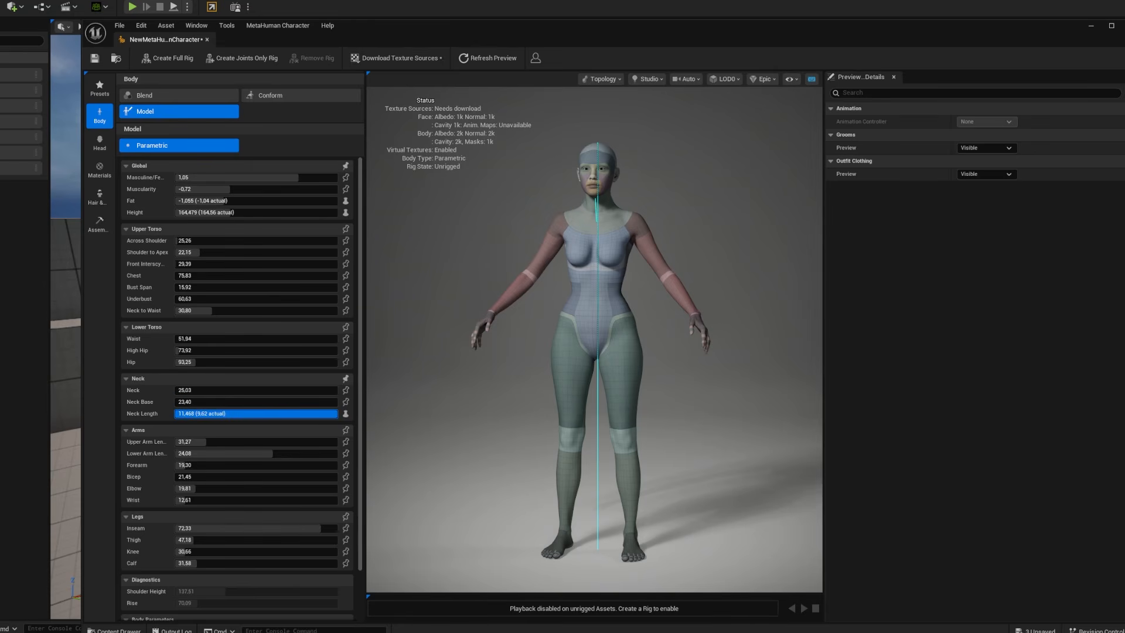
pyautogui.moveTo(337, 414); pyautogui.dragTo(187, 413)
pyautogui.scroll(3, 568, 334)
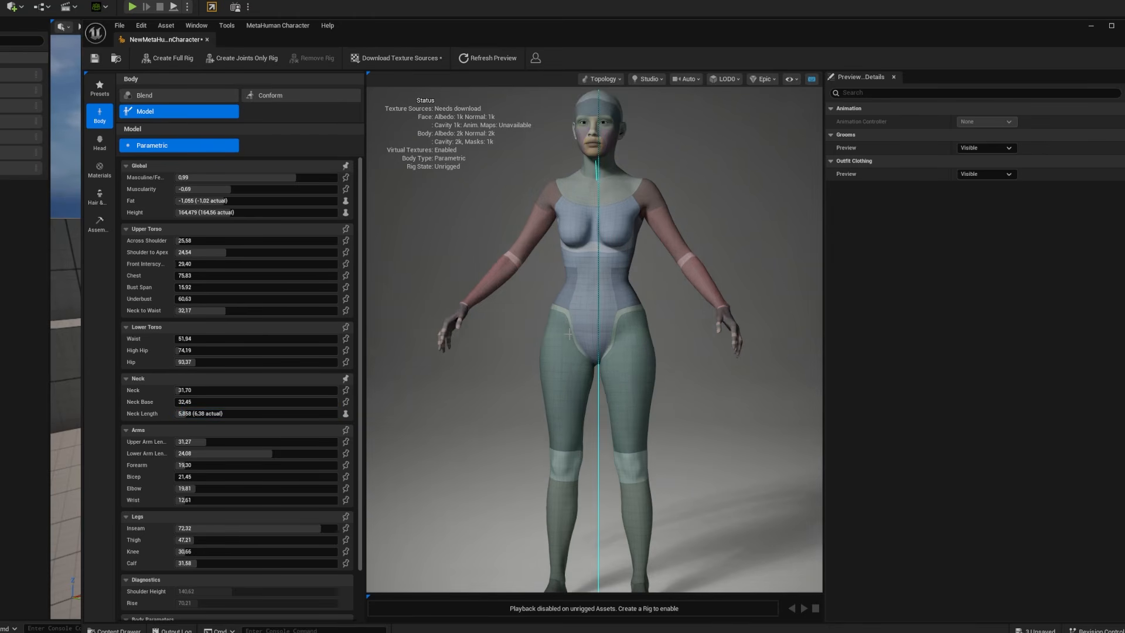
pyautogui.moveTo(551, 290); pyautogui.dragTo(501, 271)
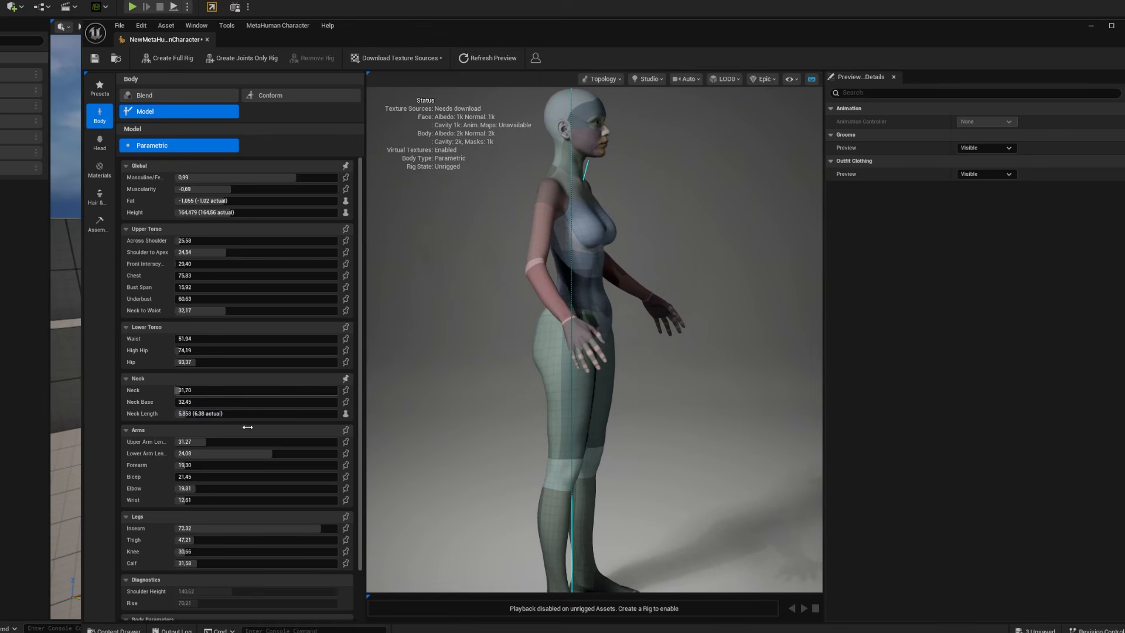
pyautogui.moveTo(207, 388); pyautogui.dragTo(337, 390)
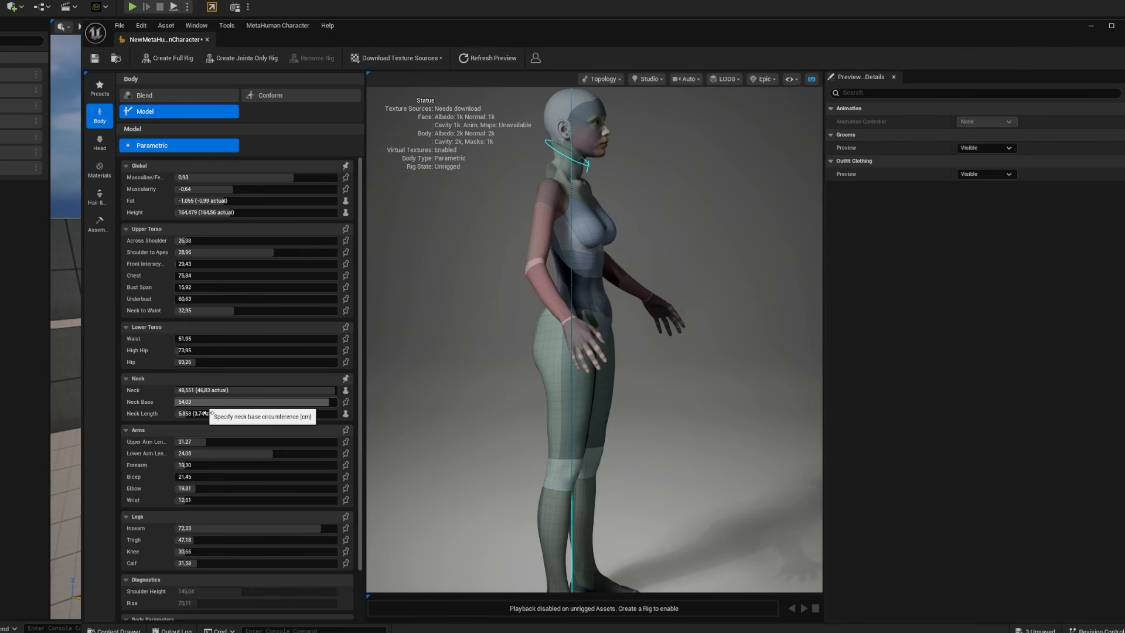
pyautogui.hotkey('ctrl', 'z')
pyautogui.moveTo(195, 403)
pyautogui.mouseDown()
pyautogui.moveTo(183, 414)
pyautogui.moveTo(205, 413)
pyautogui.mouseUp()
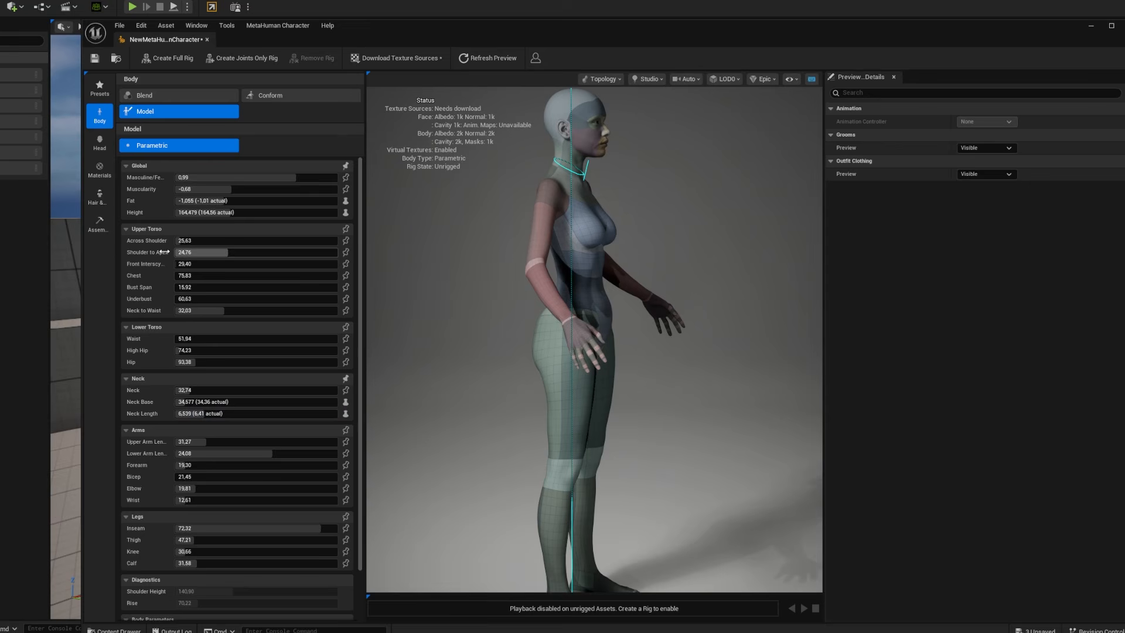
pyautogui.moveTo(228, 252)
pyautogui.mouseDown()
pyautogui.moveTo(307, 252)
pyautogui.moveTo(210, 252)
pyautogui.mouseUp()
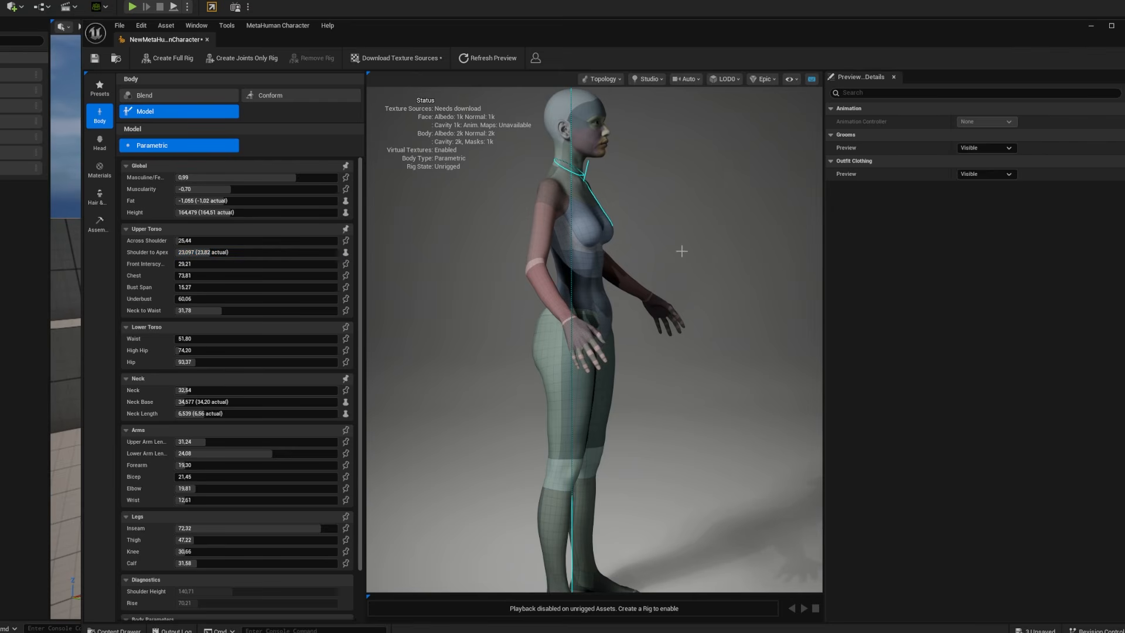
# Step: Examine the reshaped body's neck, shoulders and torso from the front and in profile
pyautogui.scroll(-3, 681, 251)
pyautogui.moveTo(734, 208); pyautogui.dragTo(621, 207)
pyautogui.scroll(5, 734, 207)
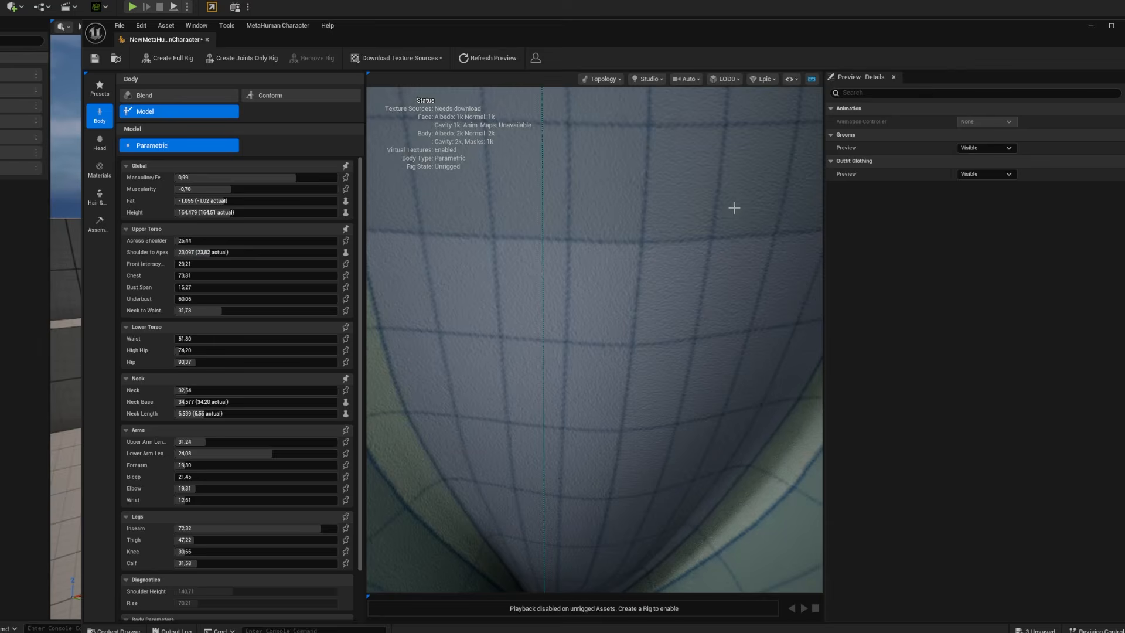
pyautogui.scroll(-3, 700, 213)
pyautogui.scroll(-3, 689, 235)
pyautogui.moveTo(763, 186); pyautogui.dragTo(765, 199)
pyautogui.moveTo(765, 199); pyautogui.dragTo(752, 275, button='middle')
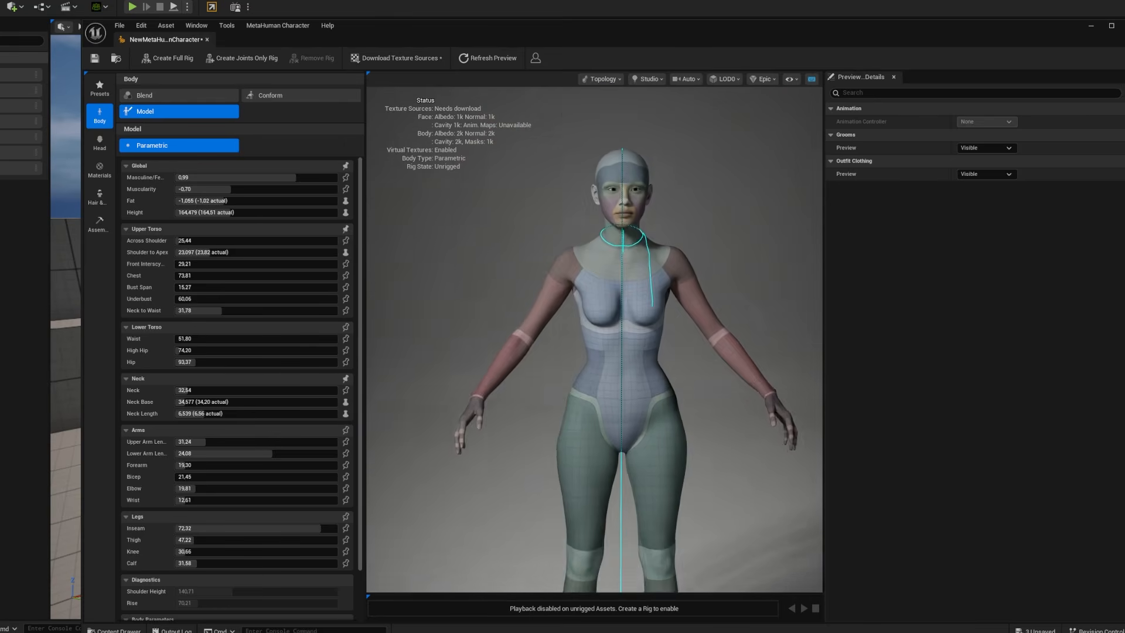
pyautogui.moveTo(752, 199); pyautogui.dragTo(748, 210, button='right')
pyautogui.moveTo(749, 210); pyautogui.dragTo(742, 192, button='middle')
pyautogui.moveTo(723, 213); pyautogui.dragTo(718, 229, button='right')
pyautogui.moveTo(725, 252); pyautogui.dragTo(739, 271)
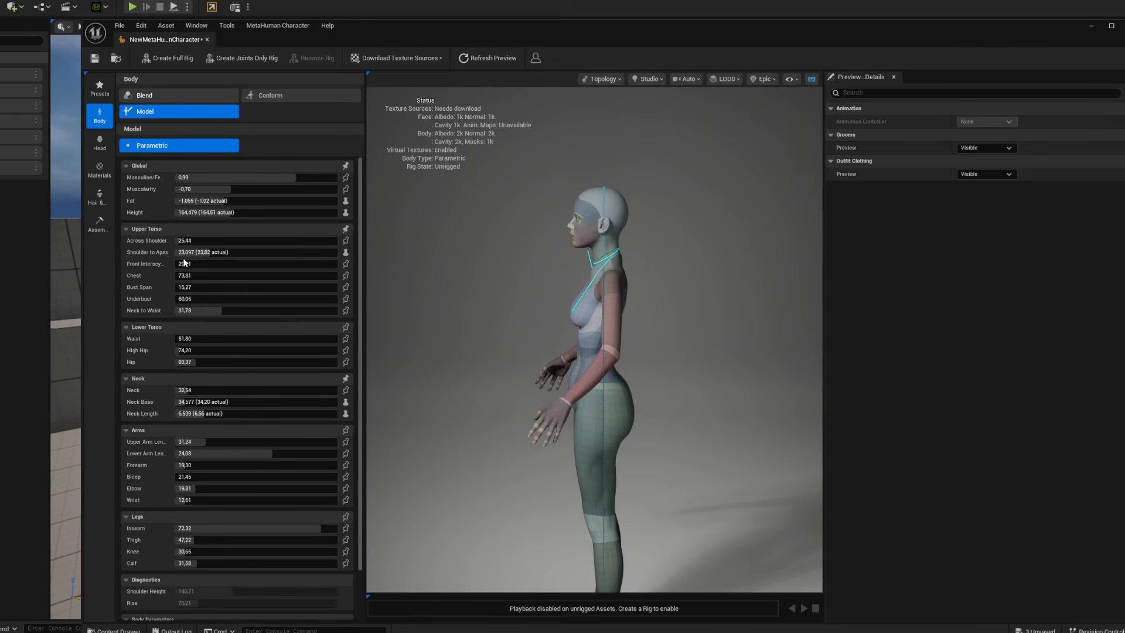
# Step: Switch from body to head editing, face the character from the front and activate the head's Transform mode
pyautogui.click(179, 95)
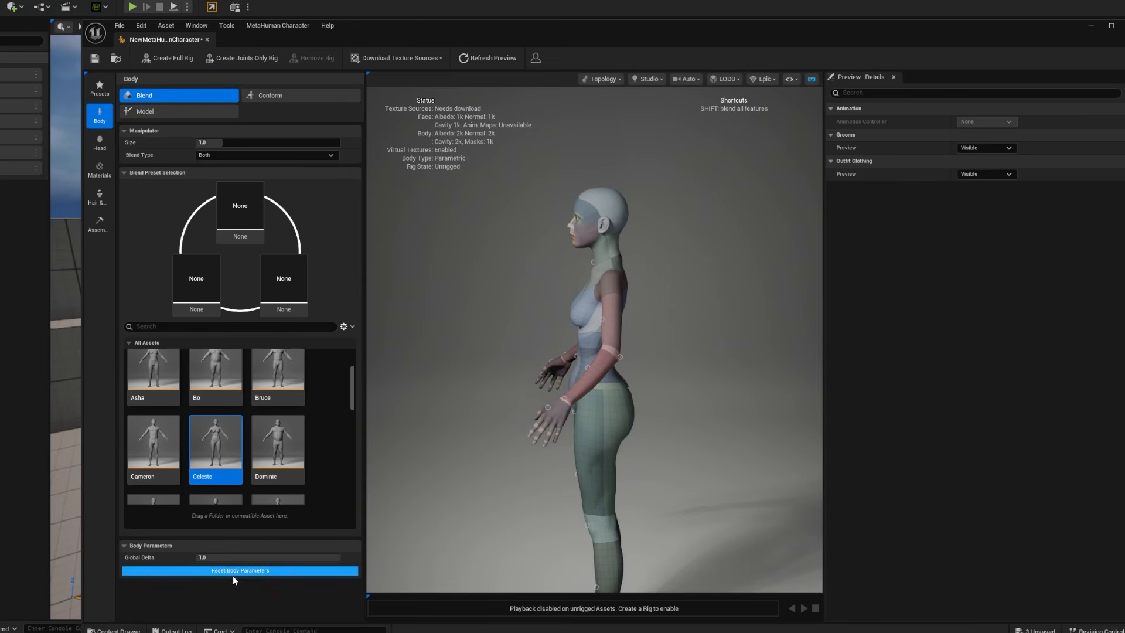
pyautogui.click(99, 146)
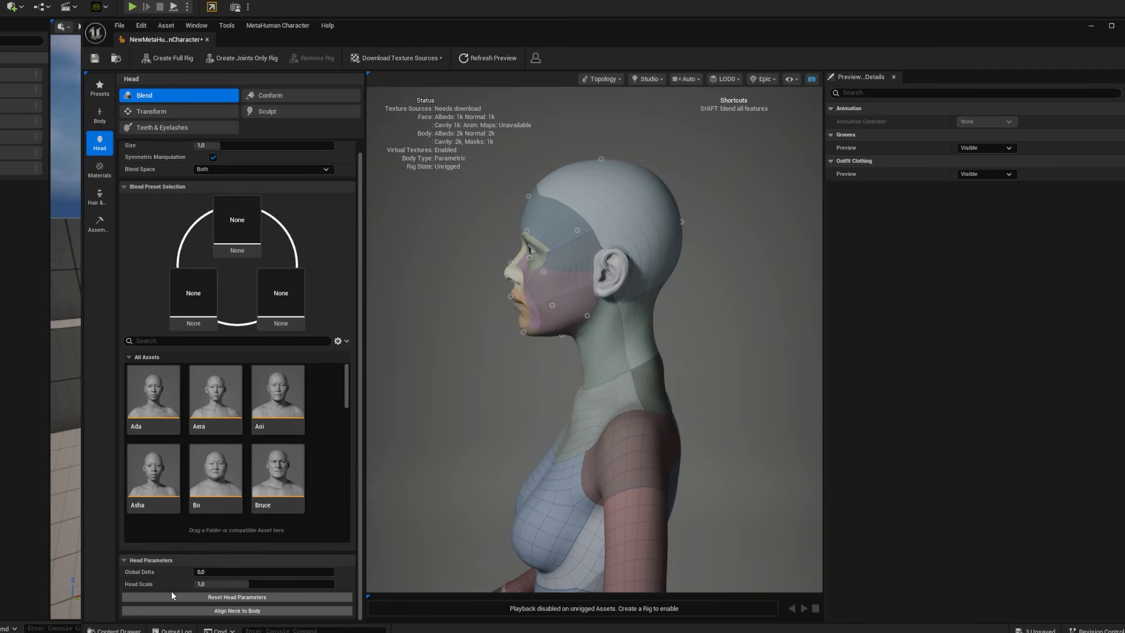
pyautogui.moveTo(499, 382); pyautogui.dragTo(481, 410, button='right')
pyautogui.moveTo(499, 382); pyautogui.dragTo(707, 385)
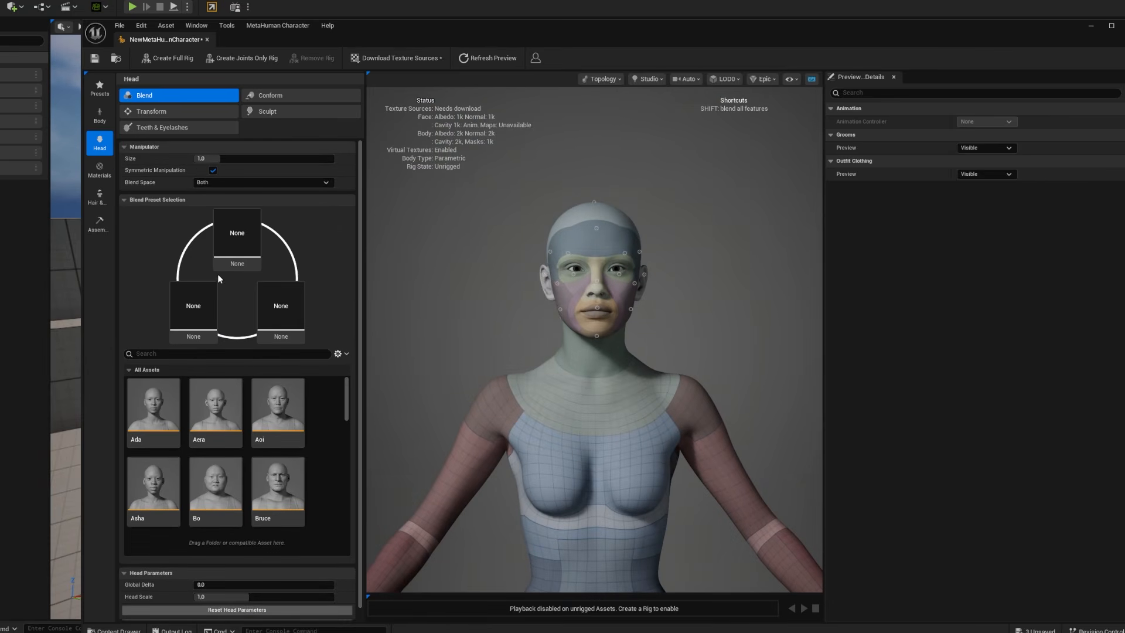
pyautogui.scroll(1, 216, 273)
pyautogui.click(170, 108)
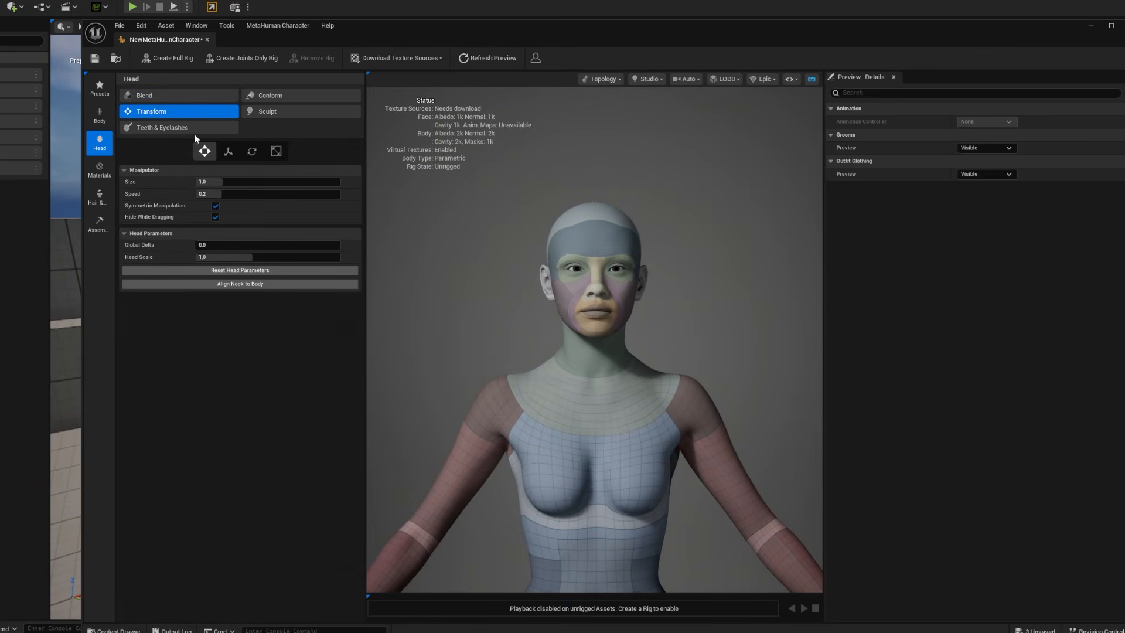
# Step: Return to the parametric body model and set Masculine/Feminine to about 0.66, Fat to about -0.84 and Height to about 161.2
pyautogui.click(100, 116)
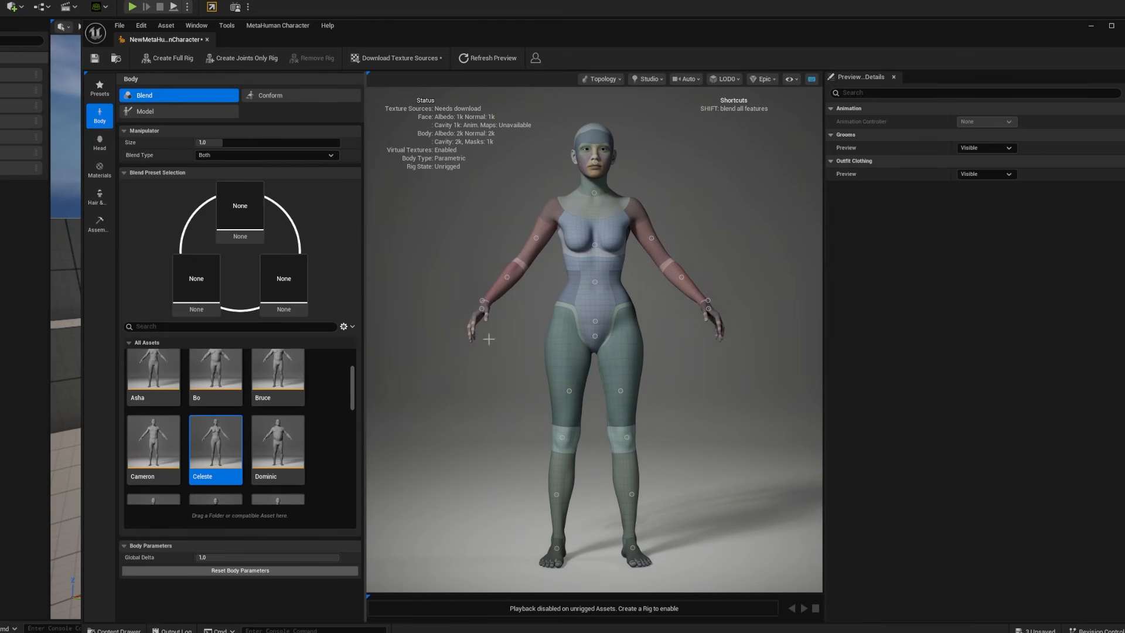
pyautogui.moveTo(683, 191)
pyautogui.mouseDown()
pyautogui.moveTo(683, 208)
pyautogui.moveTo(684, 191)
pyautogui.mouseUp()
pyautogui.moveTo(683, 190); pyautogui.dragTo(711, 210, button='middle')
pyautogui.scroll(8, 678, 188)
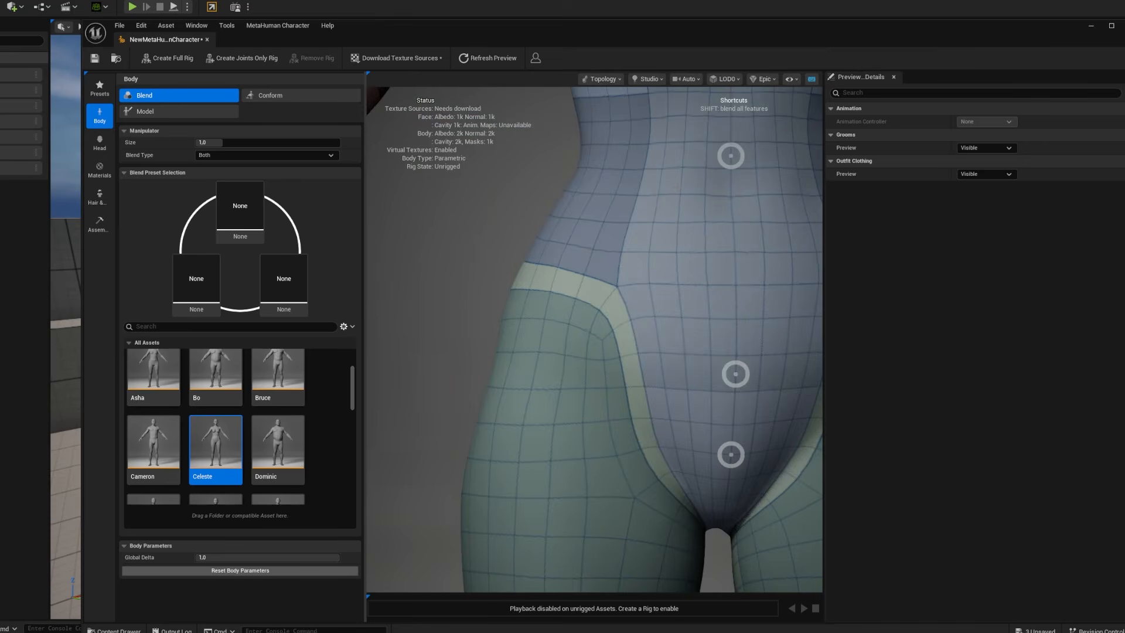
pyautogui.scroll(-6, 678, 188)
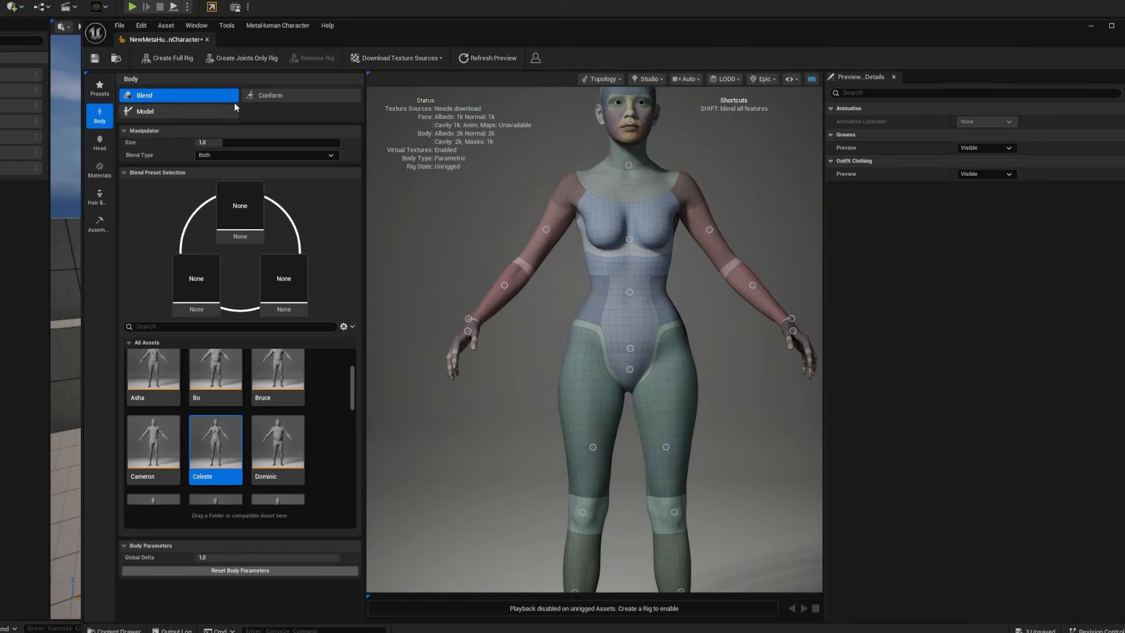
pyautogui.click(273, 94)
pyautogui.click(176, 112)
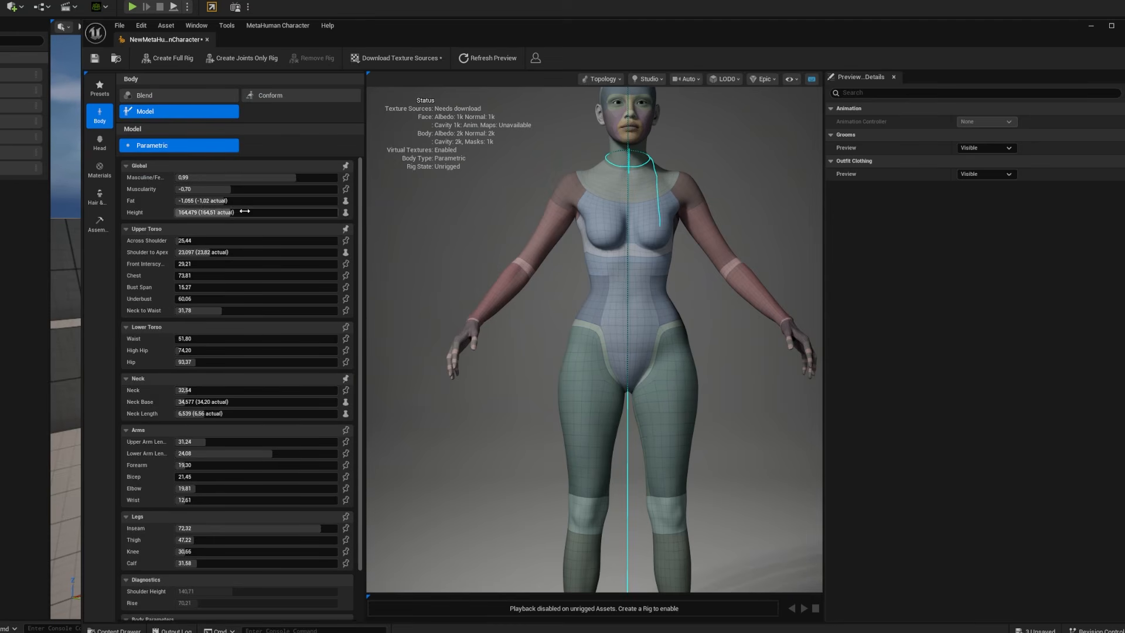
pyautogui.moveTo(291, 177)
pyautogui.mouseDown()
pyautogui.moveTo(272, 177)
pyautogui.moveTo(281, 177)
pyautogui.mouseUp()
pyautogui.moveTo(223, 200)
pyautogui.mouseDown()
pyautogui.moveTo(237, 200)
pyautogui.moveTo(216, 212)
pyautogui.mouseUp()
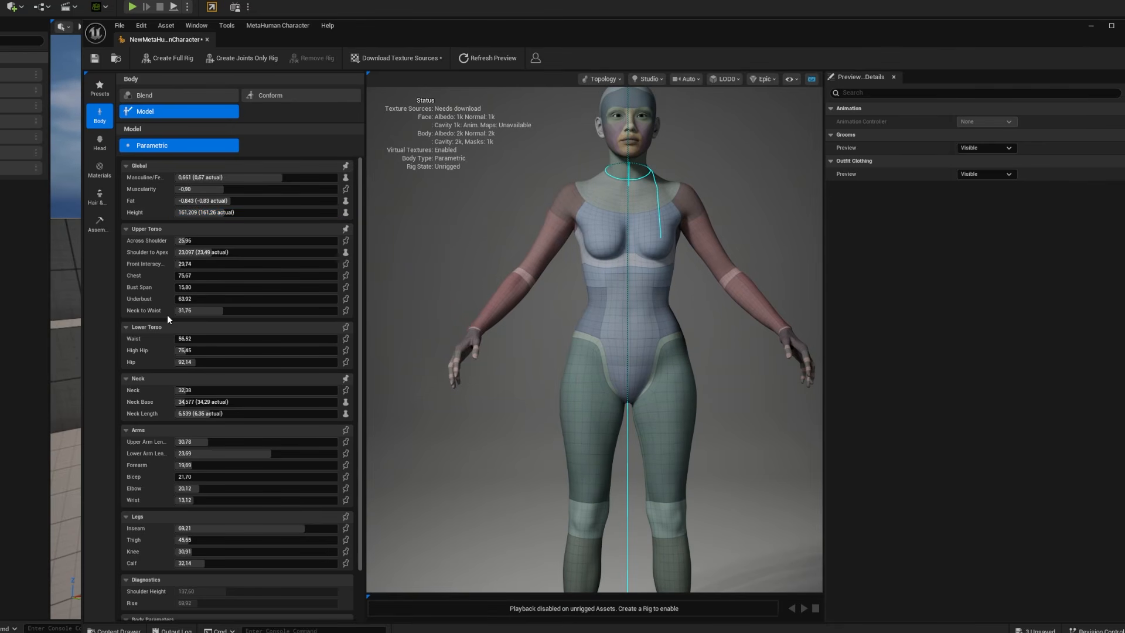
# Step: Set the body's Neck to Waist to about 31.66 and try longer and shorter Neck Length values
pyautogui.moveTo(220, 311)
pyautogui.mouseDown()
pyautogui.moveTo(205, 311)
pyautogui.moveTo(227, 310)
pyautogui.mouseUp()
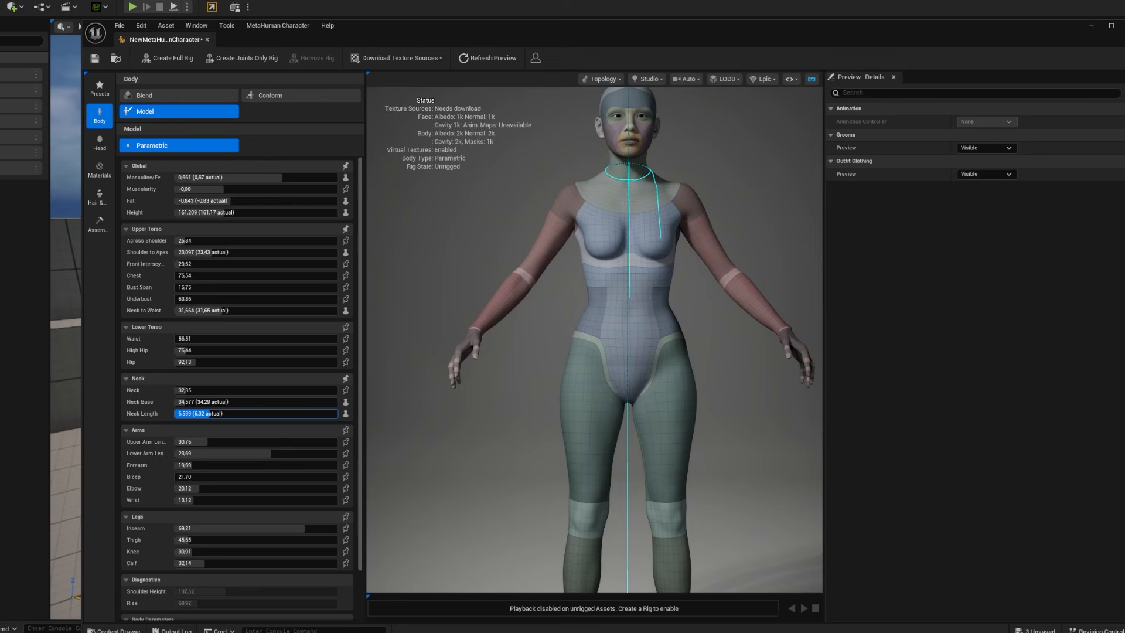
pyautogui.moveTo(208, 413); pyautogui.dragTo(316, 409)
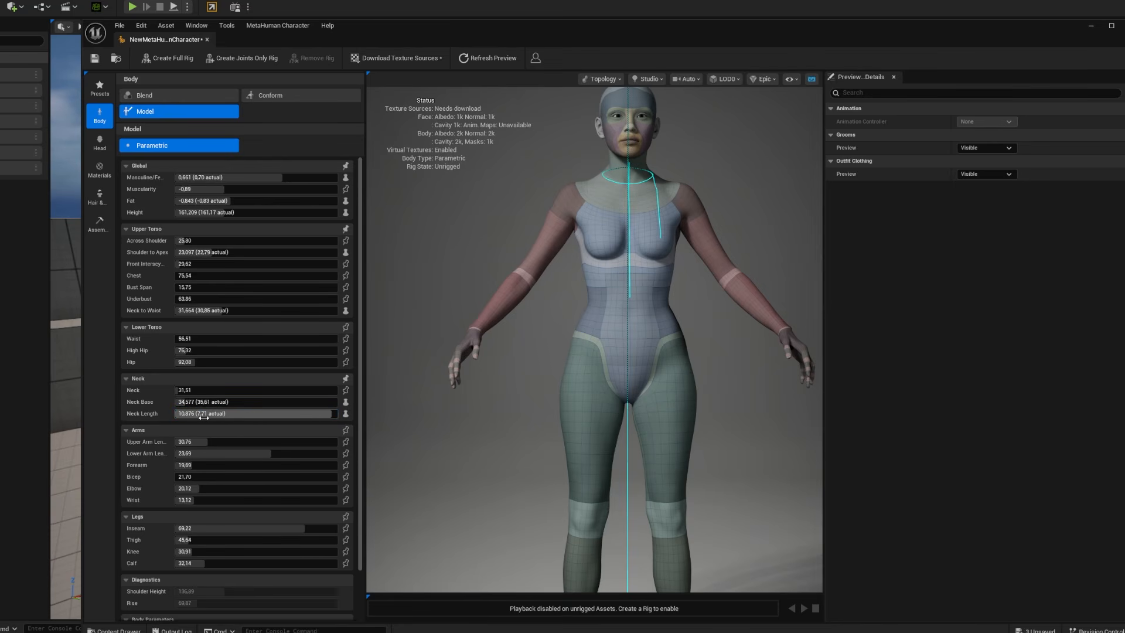
pyautogui.moveTo(204, 415); pyautogui.dragTo(123, 415)
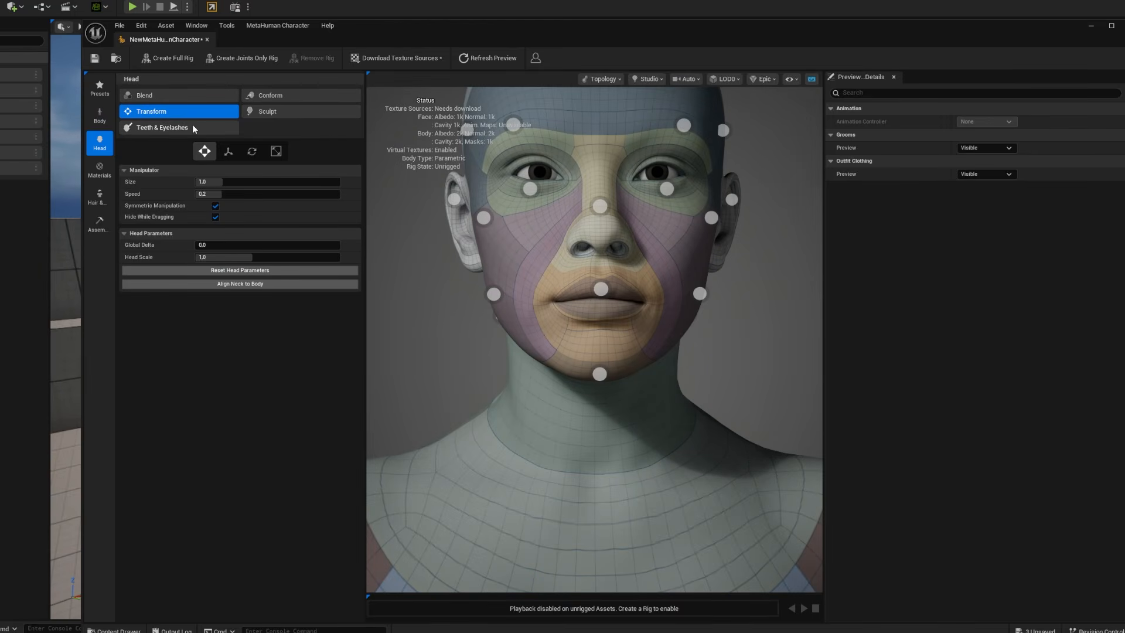
# Step: Show the head's Sculpt control points on the face
pyautogui.click(270, 110)
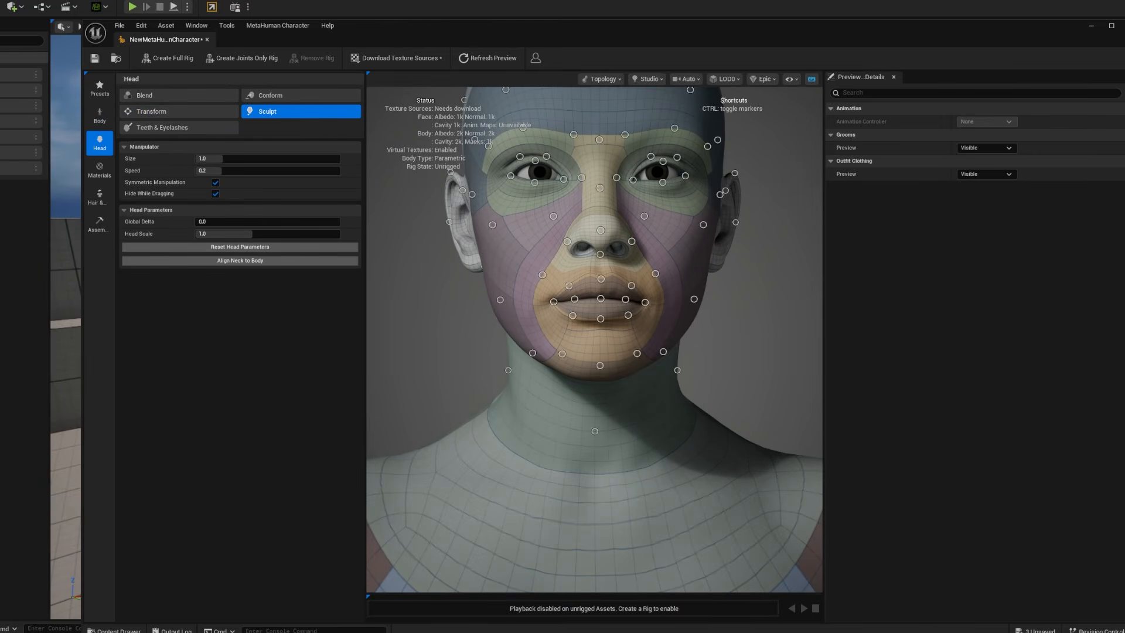
pyautogui.moveTo(767, 281)
pyautogui.mouseDown()
pyautogui.moveTo(638, 279)
pyautogui.moveTo(768, 275)
pyautogui.moveTo(752, 277)
pyautogui.mouseUp()
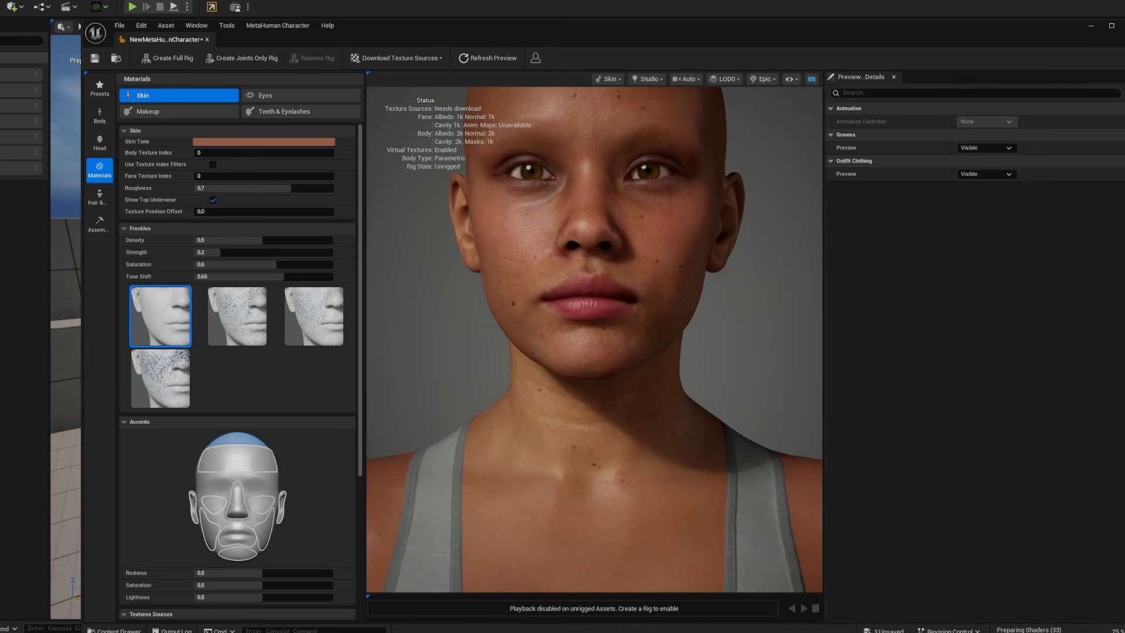
# Step: Change the character's skin tone to a light shade with U 0.0 and V about 0.21
pyautogui.click(273, 142)
pyautogui.moveTo(334, 196); pyautogui.dragTo(285, 177)
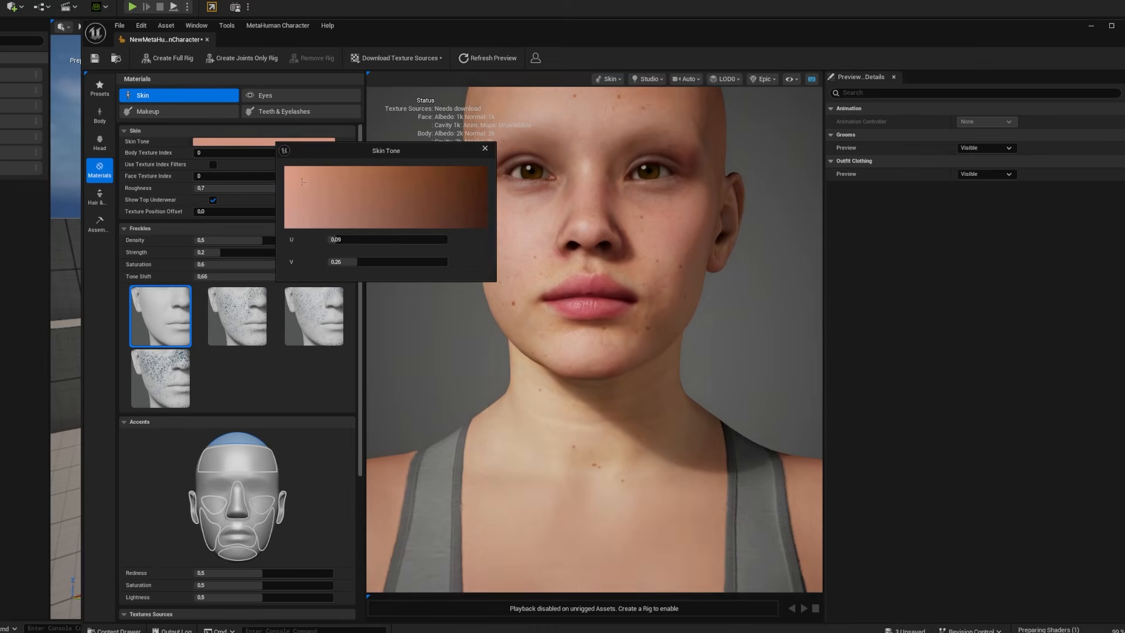
pyautogui.click(485, 148)
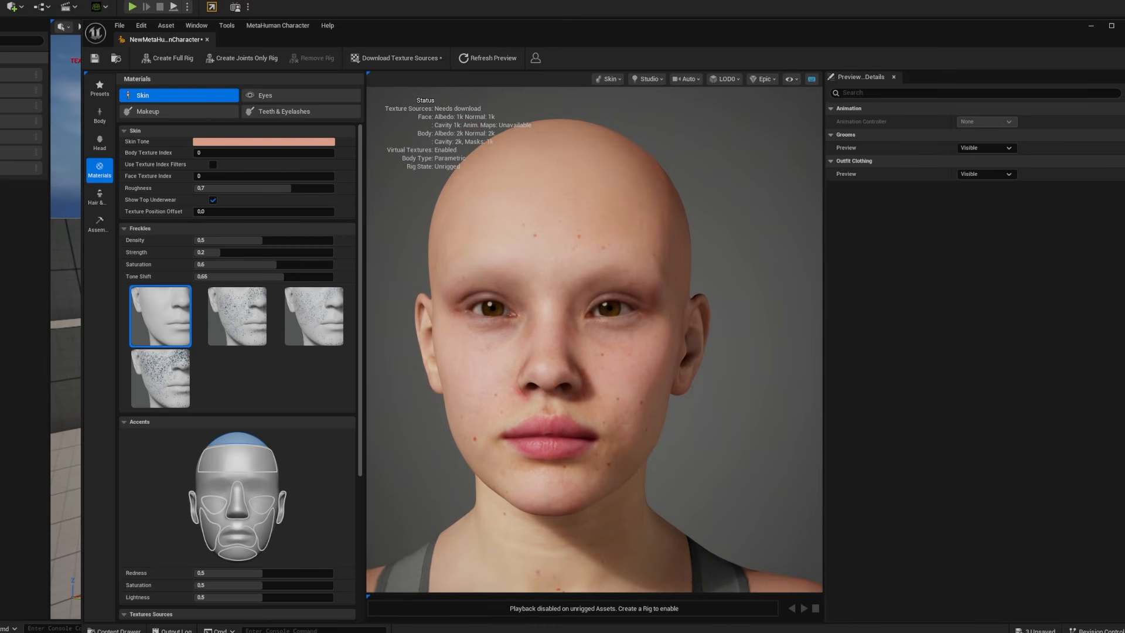
# Step: Browse the hair and clothing assets and put the Shaded Thick eyebrows groom on the character
pyautogui.click(98, 199)
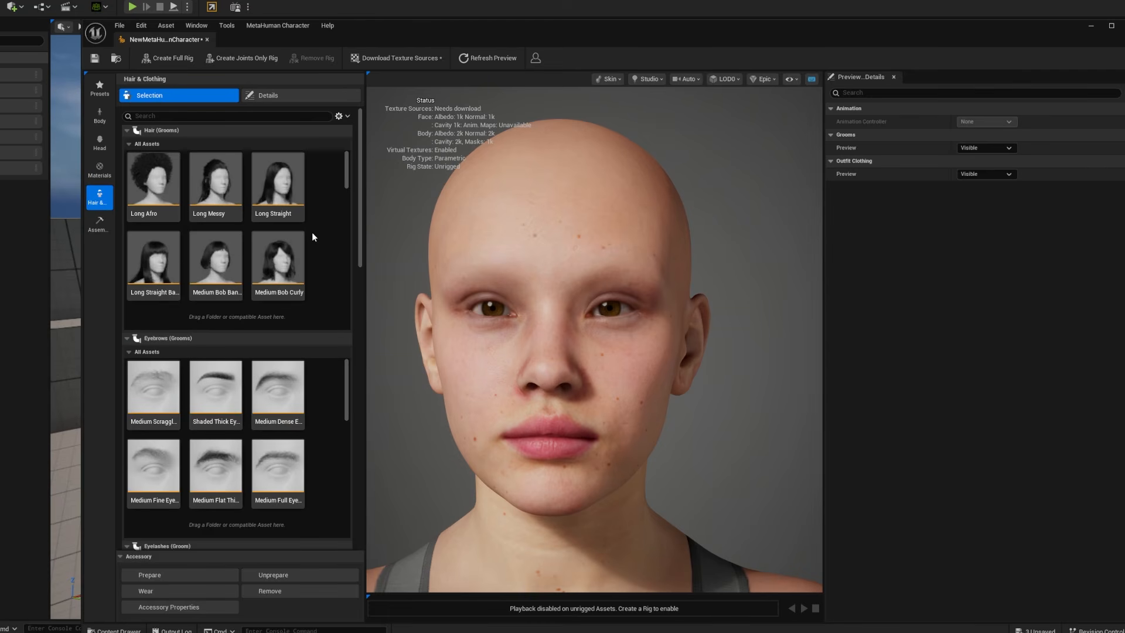
pyautogui.scroll(-3, 343, 192)
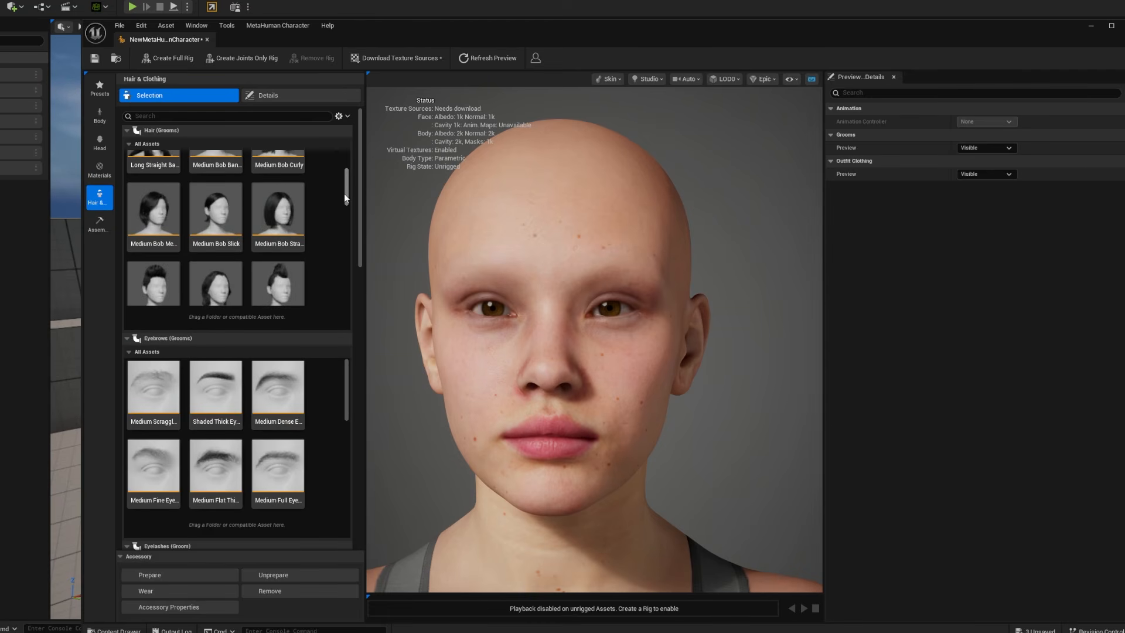
pyautogui.scroll(-1, 346, 382)
pyautogui.scroll(1, 343, 372)
pyautogui.click(206, 375)
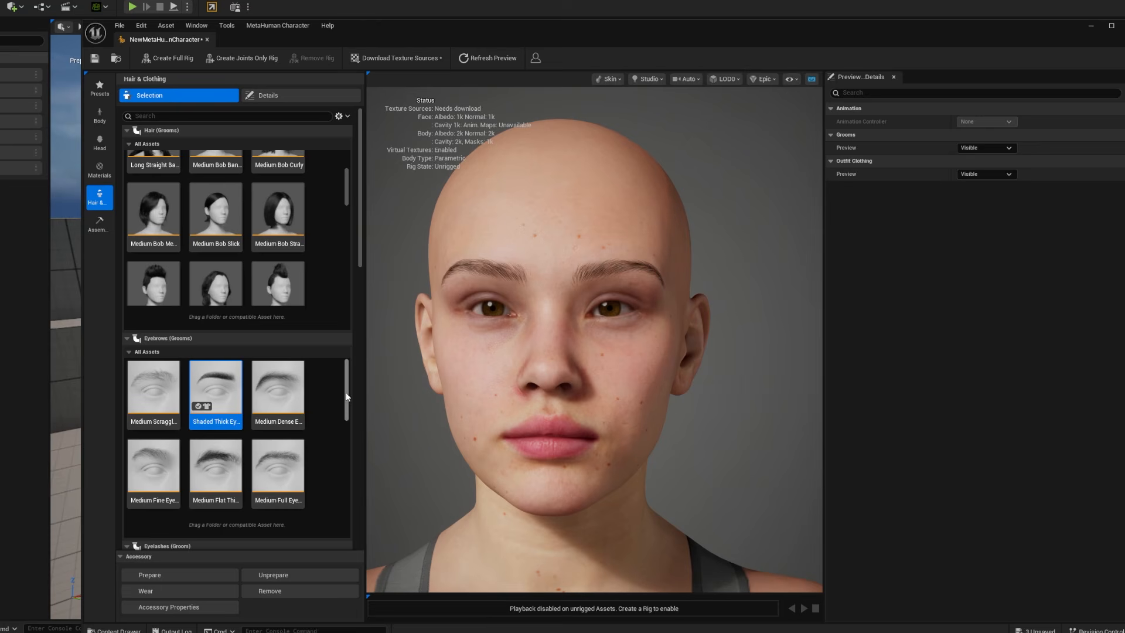
# Step: Try the Medium Slight Curl eyelashes on the character and replace them with the Short Thin eyelashes
pyautogui.moveTo(343, 392); pyautogui.dragTo(342, 500)
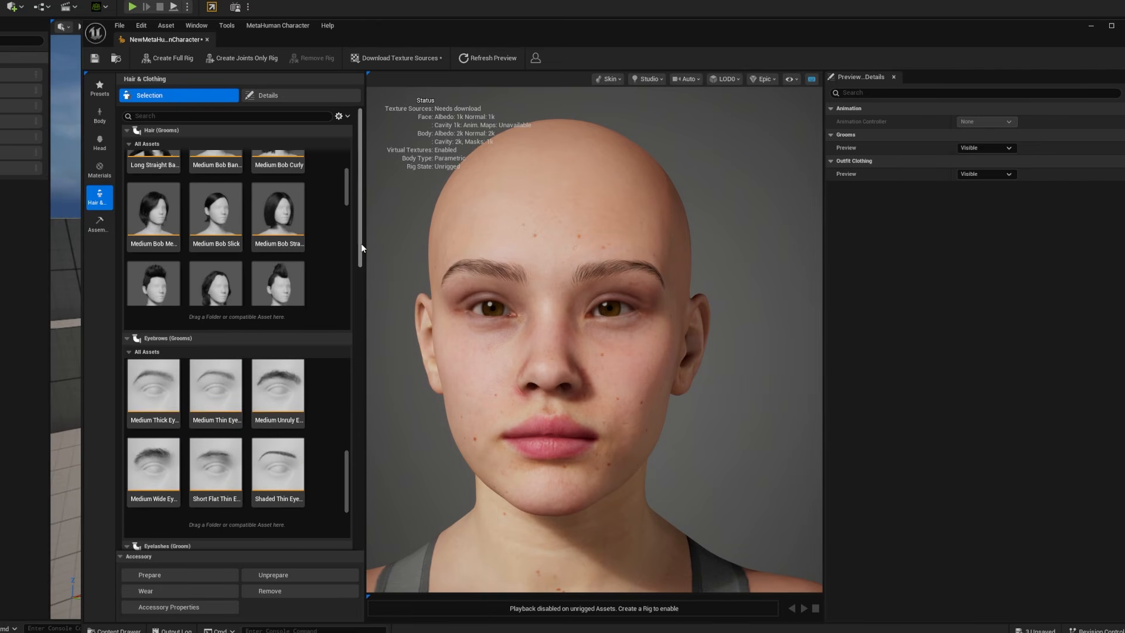
pyautogui.moveTo(361, 244); pyautogui.dragTo(356, 331)
pyautogui.click(220, 319)
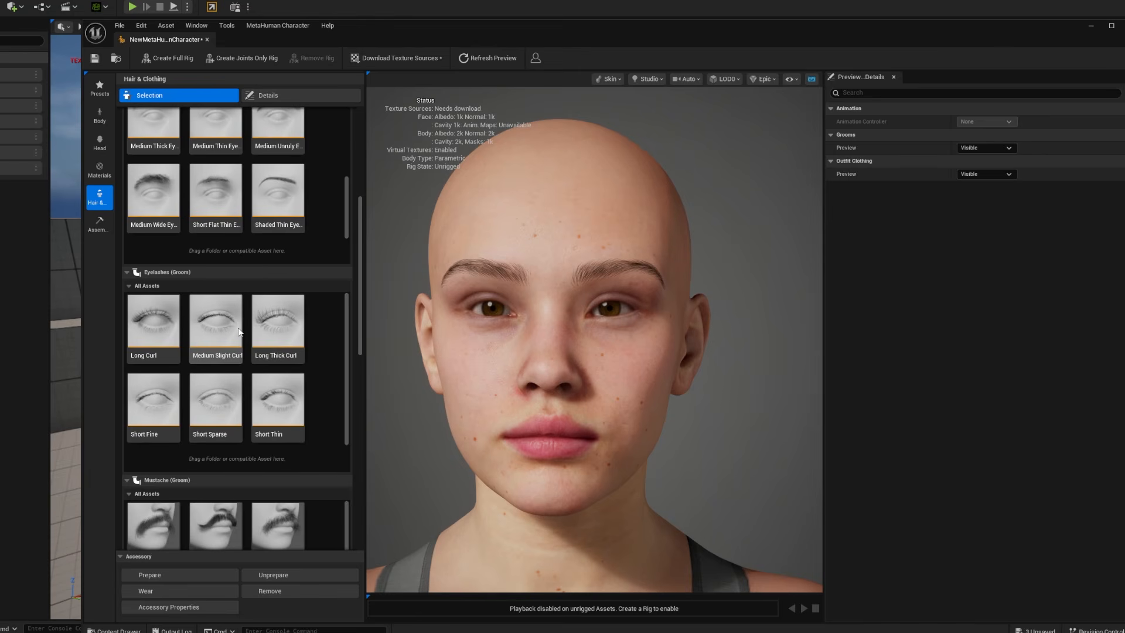
pyautogui.scroll(-3, 224, 329)
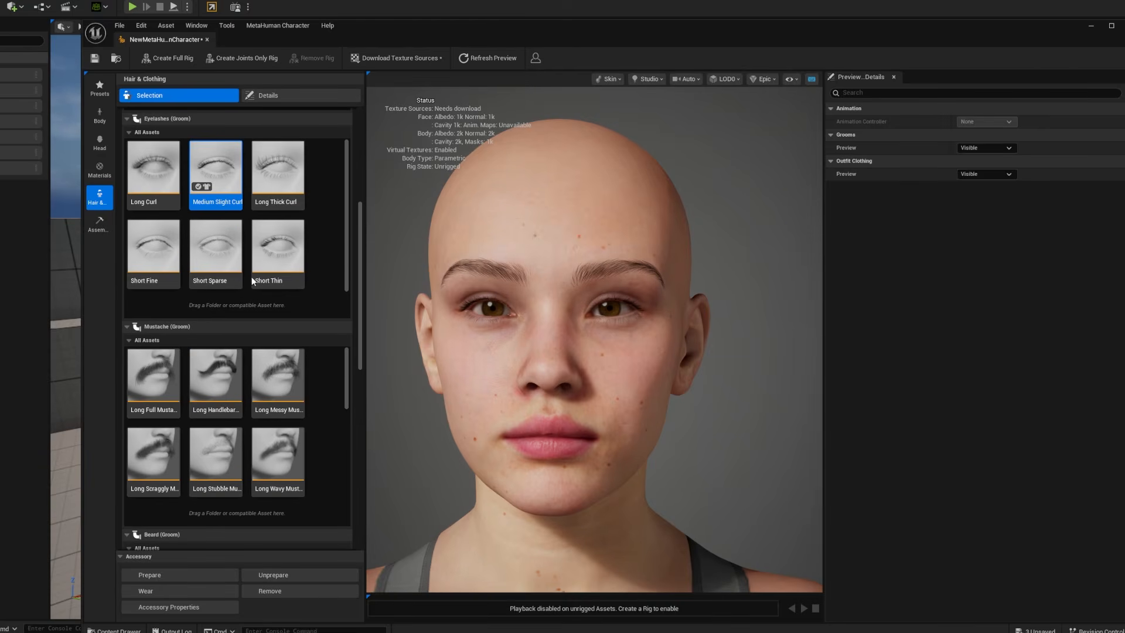
pyautogui.click(284, 280)
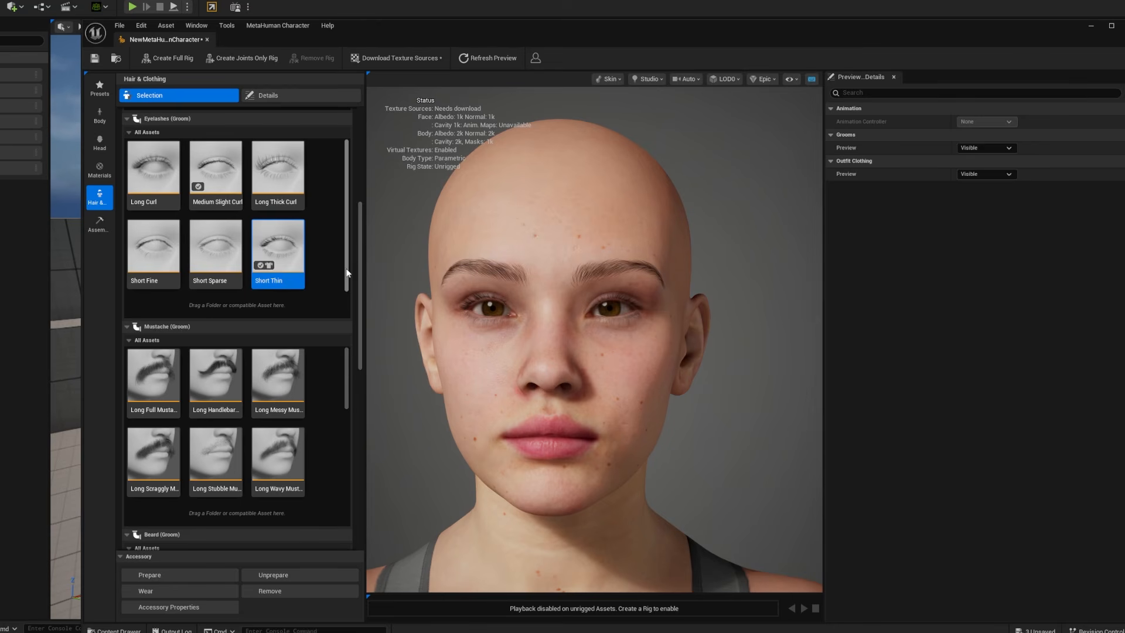
# Step: Put the Updo Bun hairstyle on the character and check how it looks on the head
pyautogui.scroll(6, 360, 300)
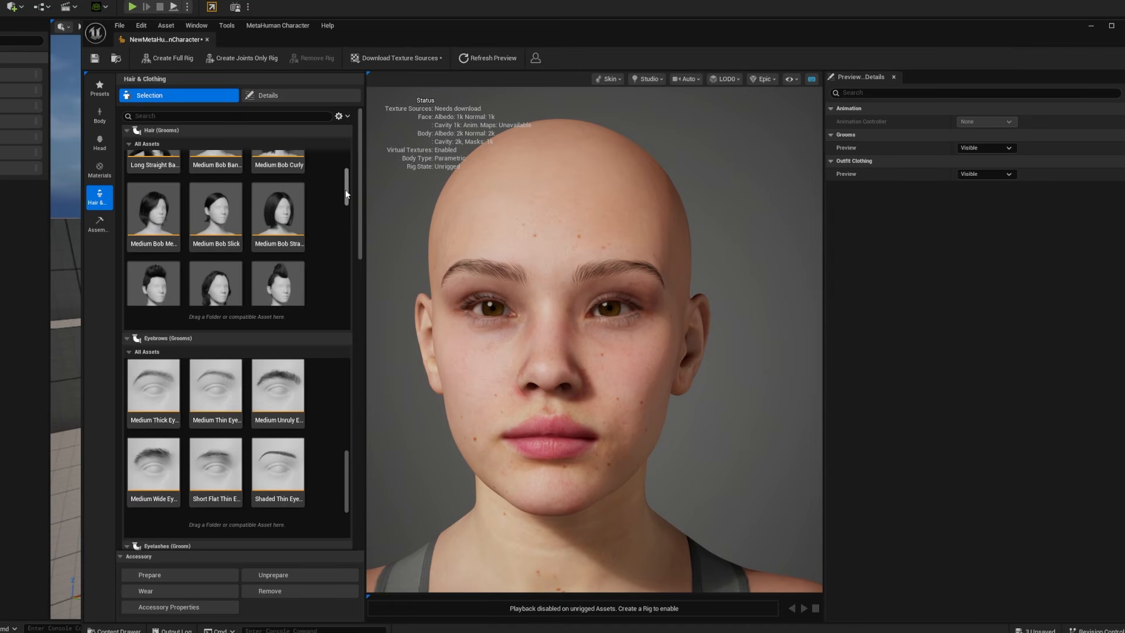
pyautogui.scroll(2, 345, 189)
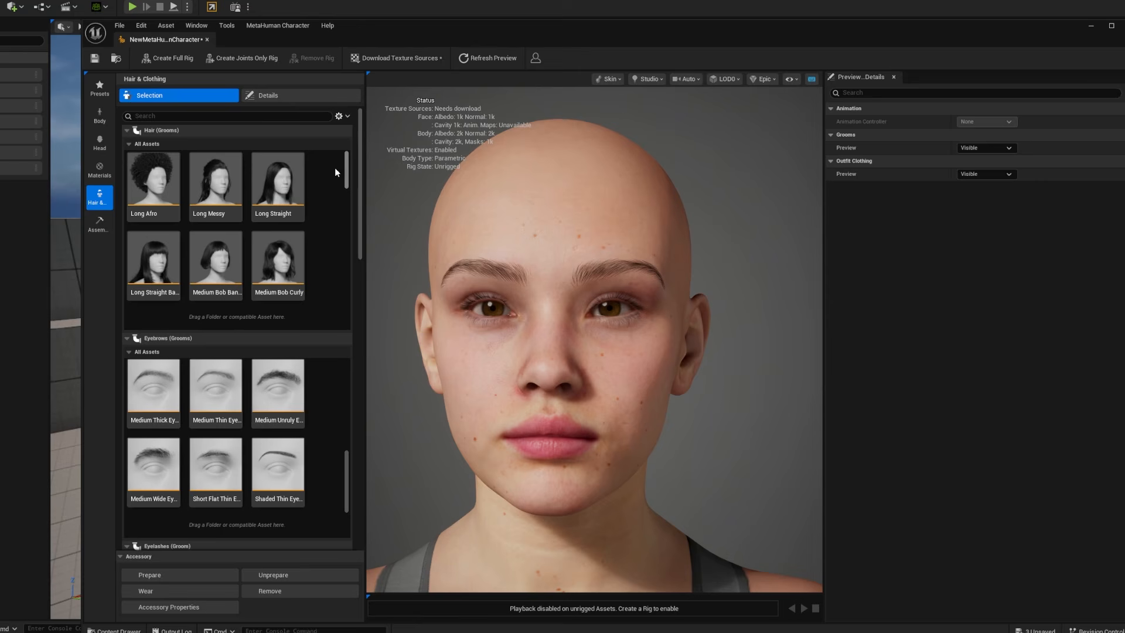
pyautogui.scroll(-3, 335, 177)
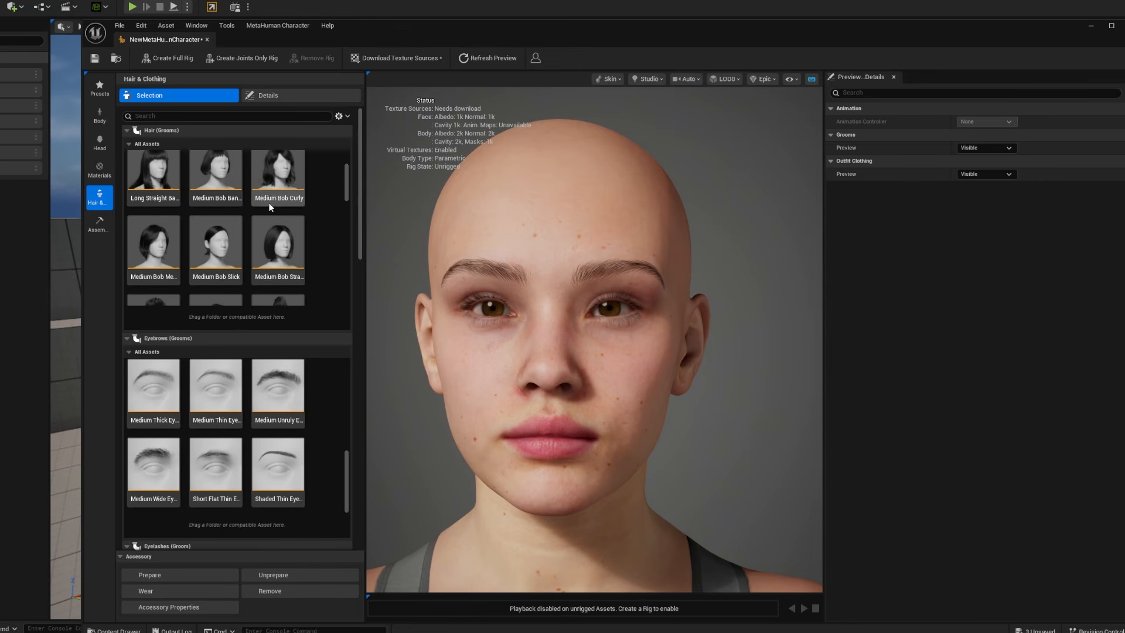
pyautogui.click(270, 202)
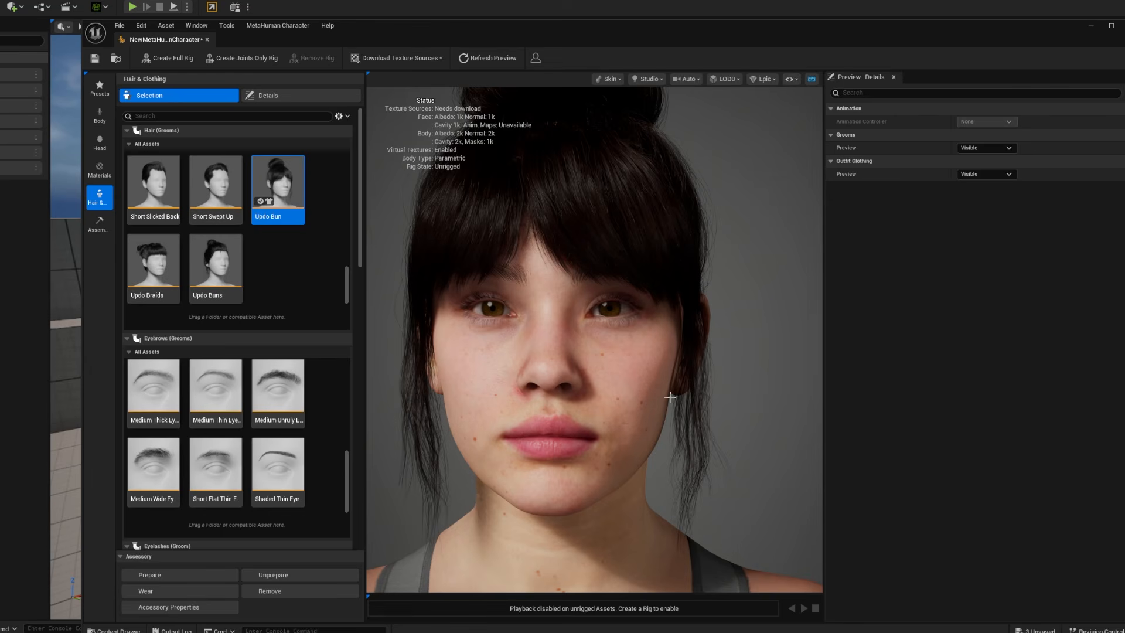
pyautogui.keyDown('alt'); pyautogui.moveTo(670, 398); pyautogui.dragTo(609, 397, button='right'); pyautogui.keyUp('alt')
pyautogui.click(856, 384)
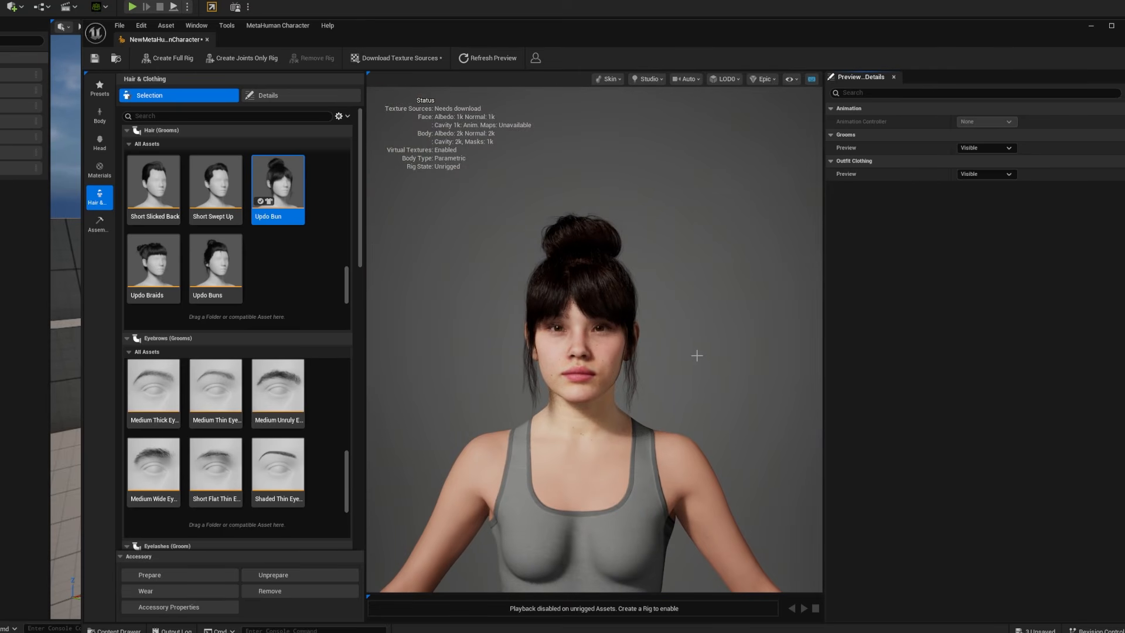
pyautogui.keyDown('alt'); pyautogui.moveTo(685, 346); pyautogui.dragTo(689, 317, button='right'); pyautogui.keyUp('alt')
pyautogui.keyDown('alt'); pyautogui.moveTo(765, 299); pyautogui.dragTo(688, 300); pyautogui.keyUp('alt')
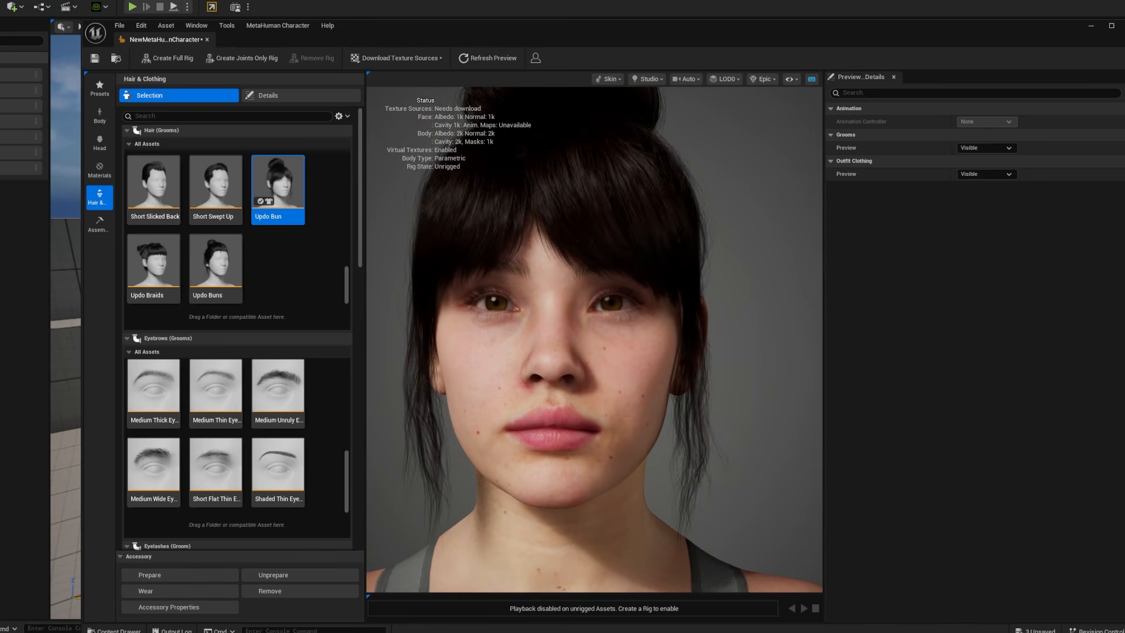
# Step: Set the skin's Face Texture Index to 94 and the skin tone's V value to about 0.69
pyautogui.click(100, 170)
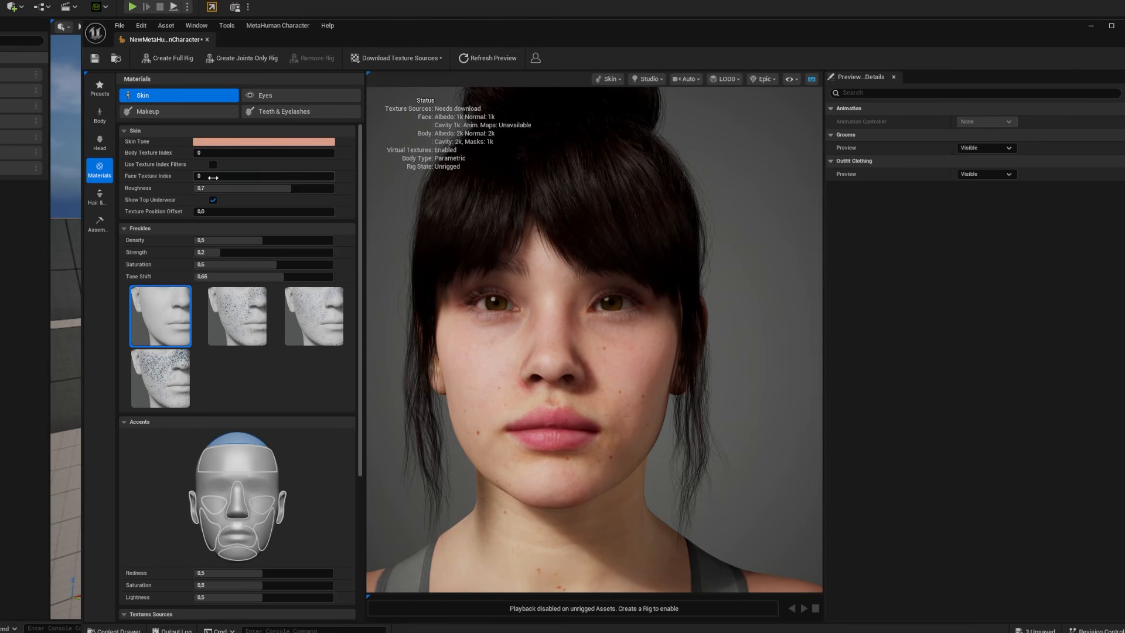
pyautogui.moveTo(213, 177); pyautogui.dragTo(346, 176)
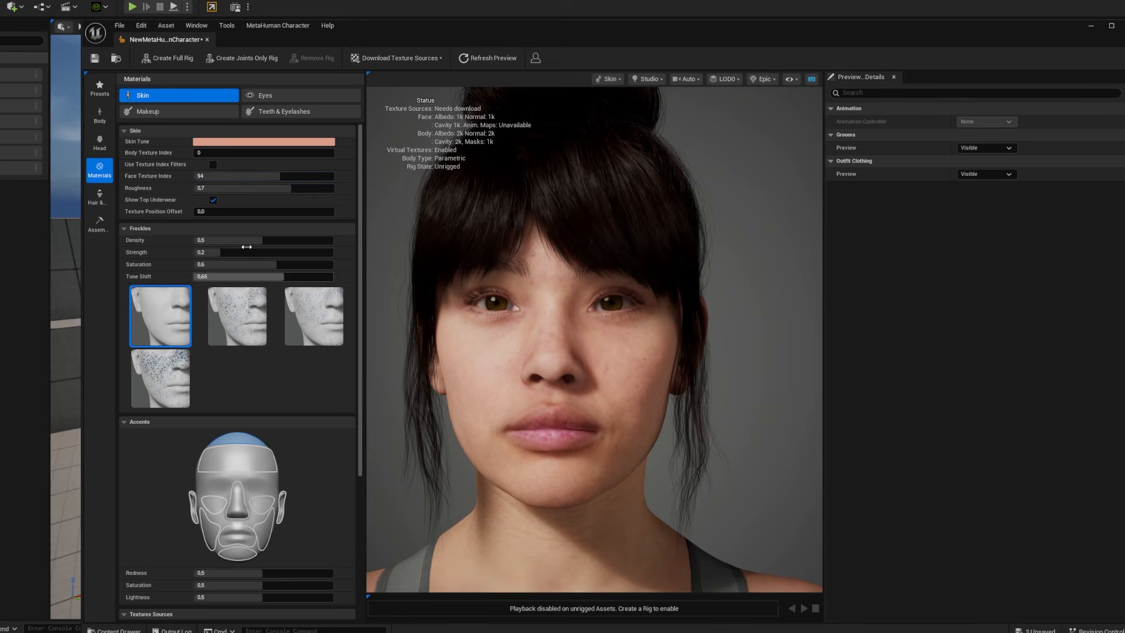
pyautogui.click(234, 143)
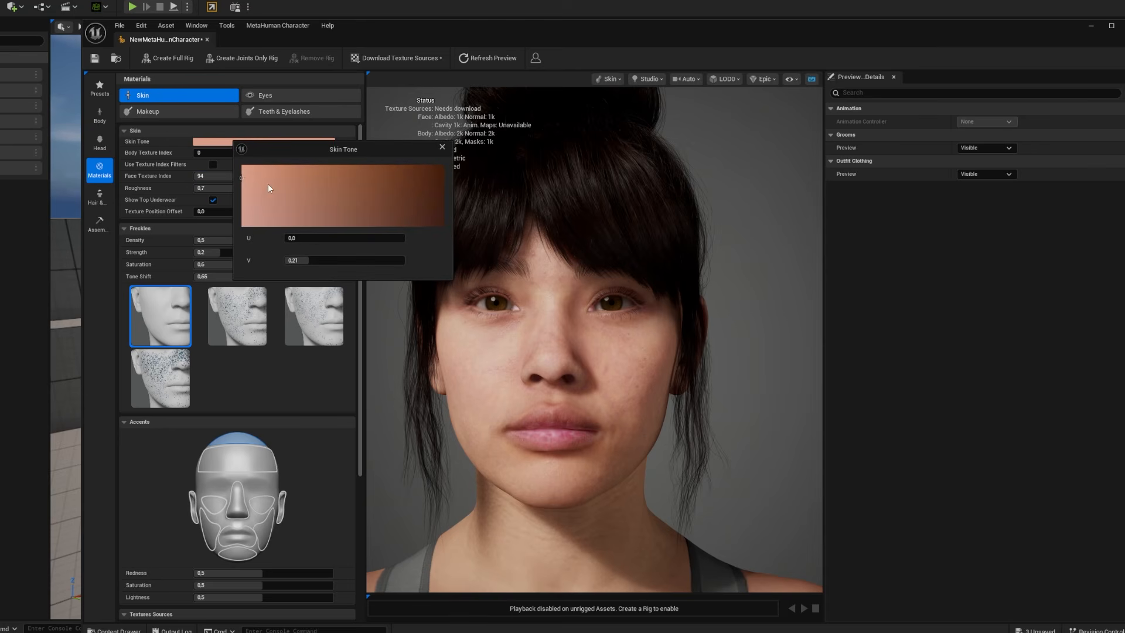
pyautogui.moveTo(241, 187)
pyautogui.mouseDown()
pyautogui.moveTo(242, 225)
pyautogui.moveTo(242, 209)
pyautogui.mouseUp()
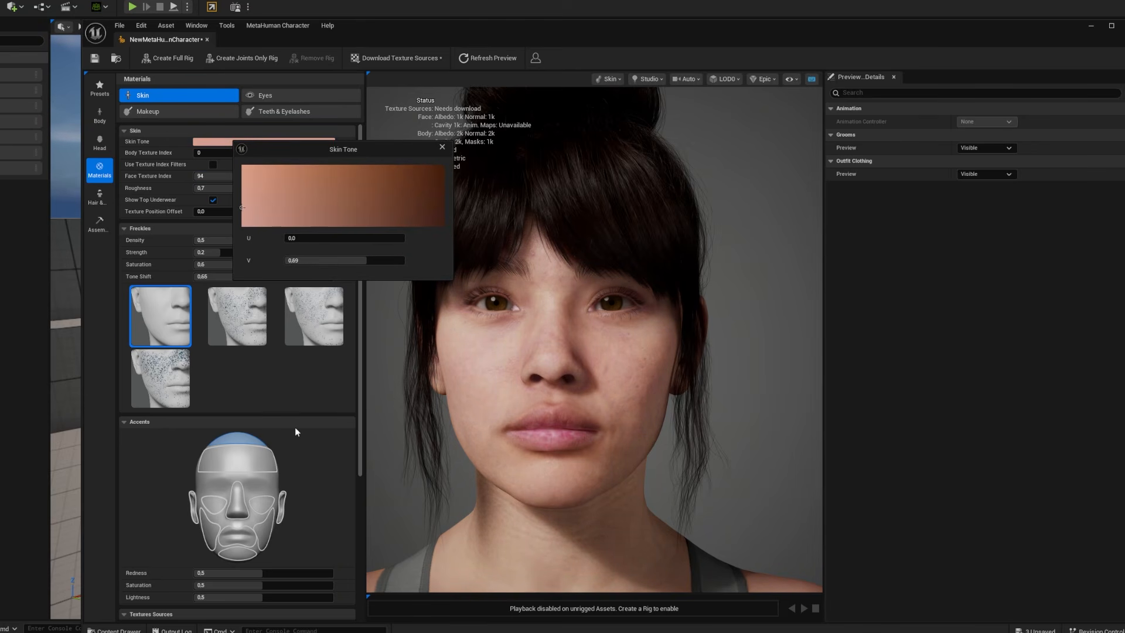
# Step: Try a blue preset for the character's eyes and settle on the first green one
pyautogui.click(268, 96)
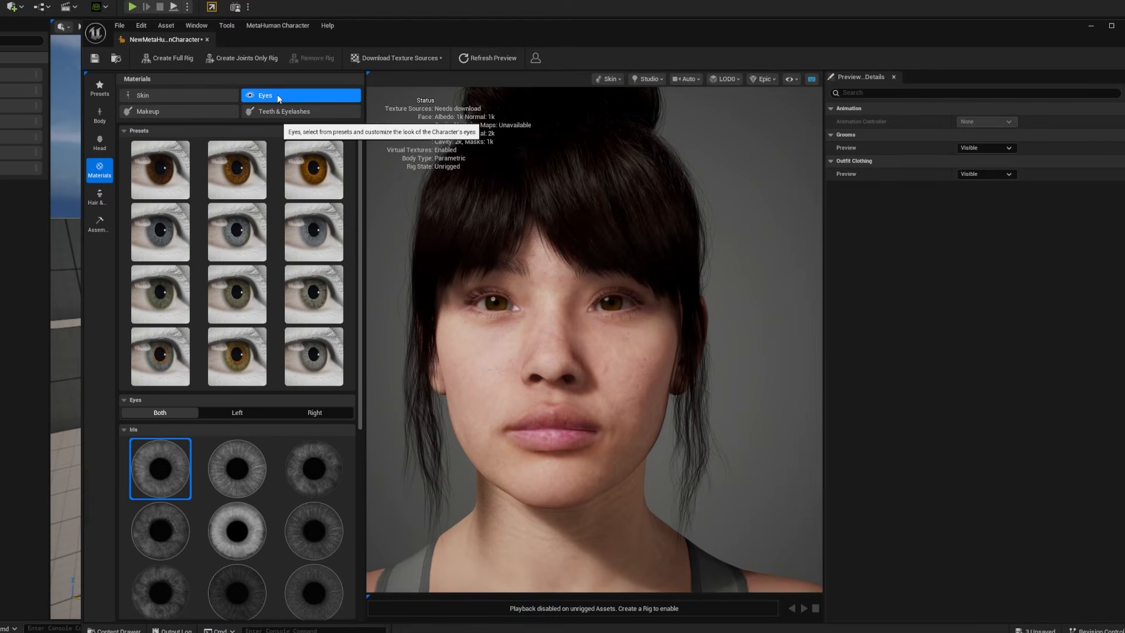
pyautogui.click(309, 242)
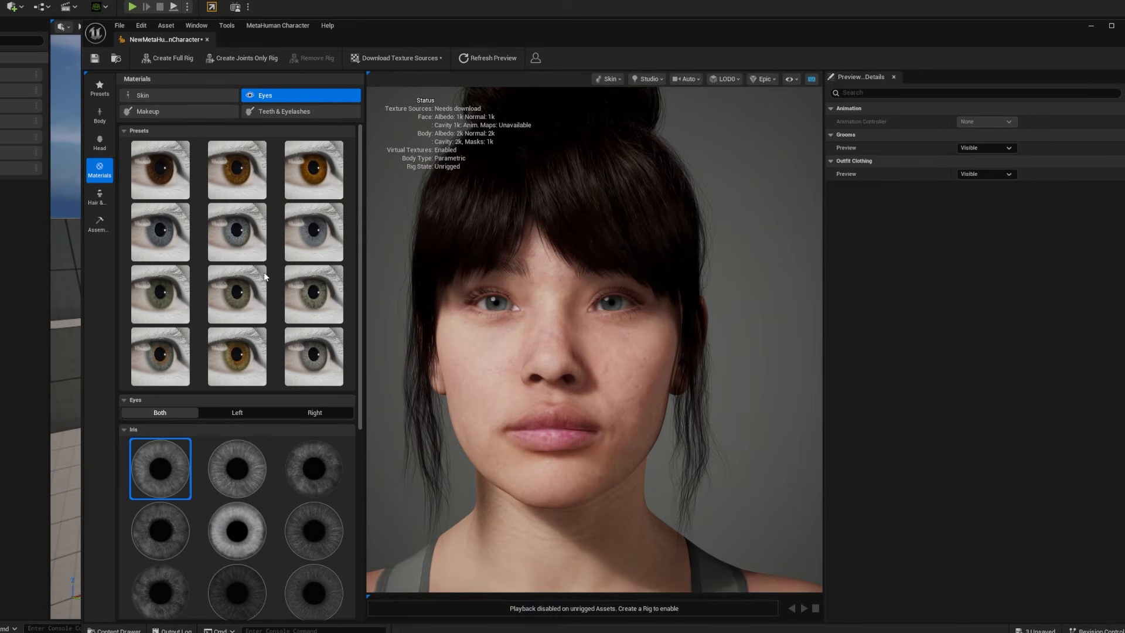
pyautogui.click(171, 291)
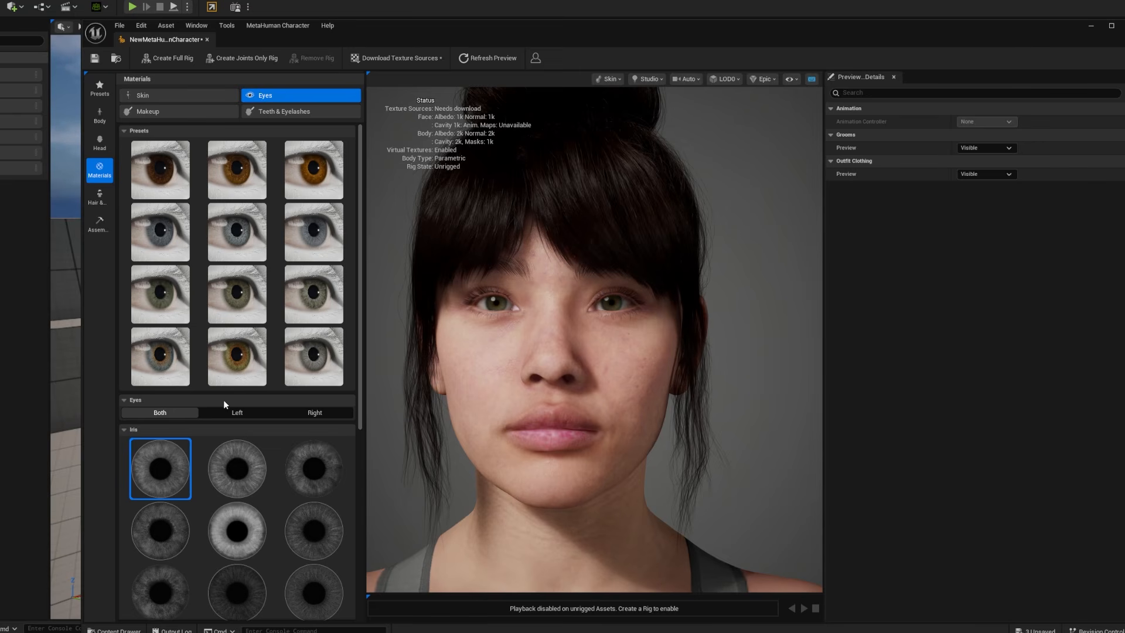
# Step: Set the Redness of the lips' skin accent to about 0.58 and switch all texture sources to 4k
pyautogui.click(154, 97)
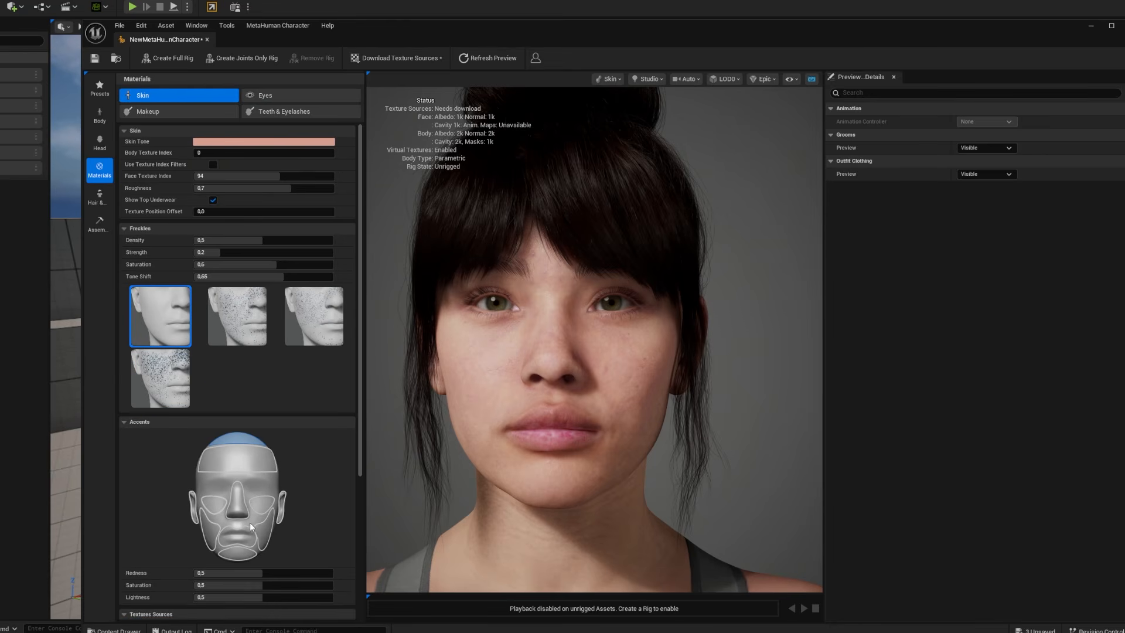
pyautogui.click(238, 532)
pyautogui.scroll(-4, 358, 455)
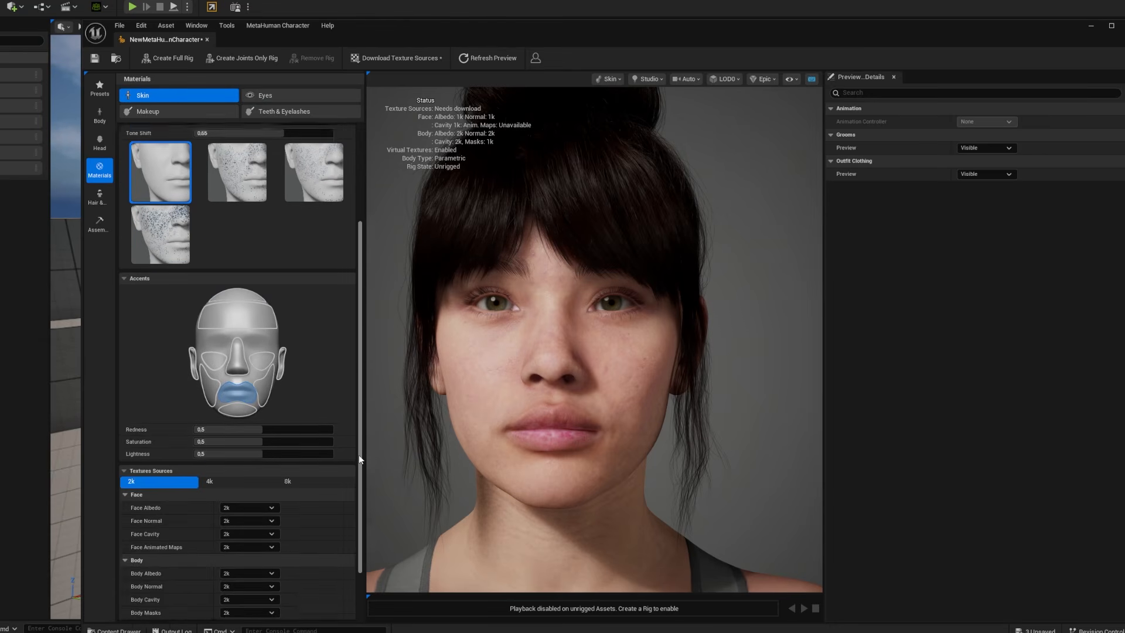
pyautogui.moveTo(235, 360)
pyautogui.mouseDown()
pyautogui.moveTo(278, 360)
pyautogui.moveTo(255, 359)
pyautogui.mouseUp()
pyautogui.click(218, 411)
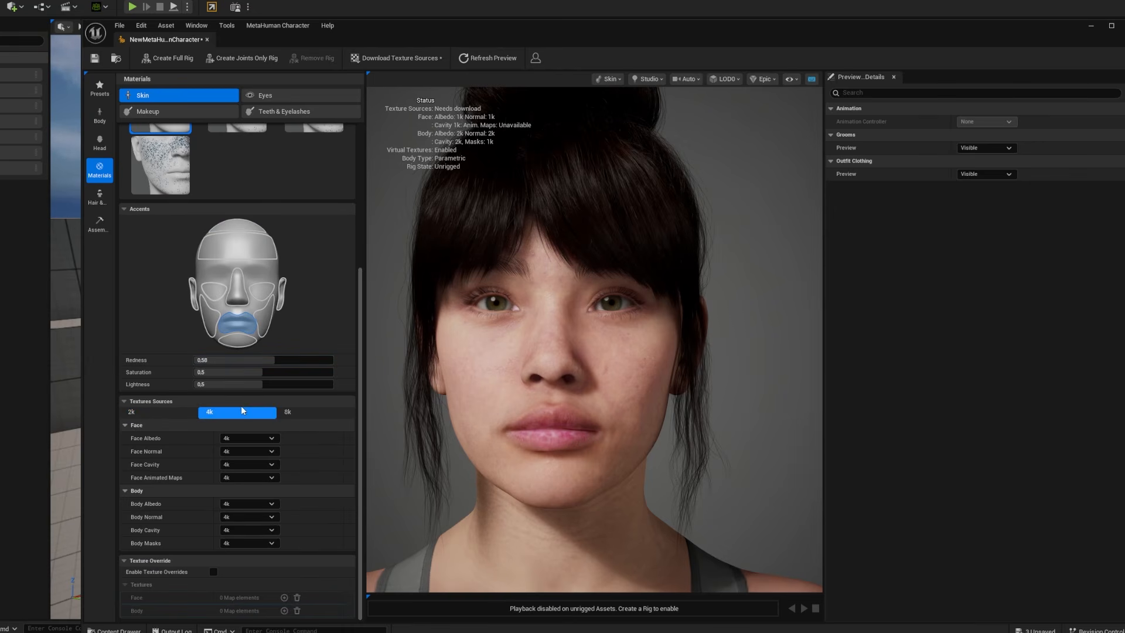
# Step: Switch all texture sources to 2k and set the Redness of the forehead's skin accent to about 0.58
pyautogui.click(148, 415)
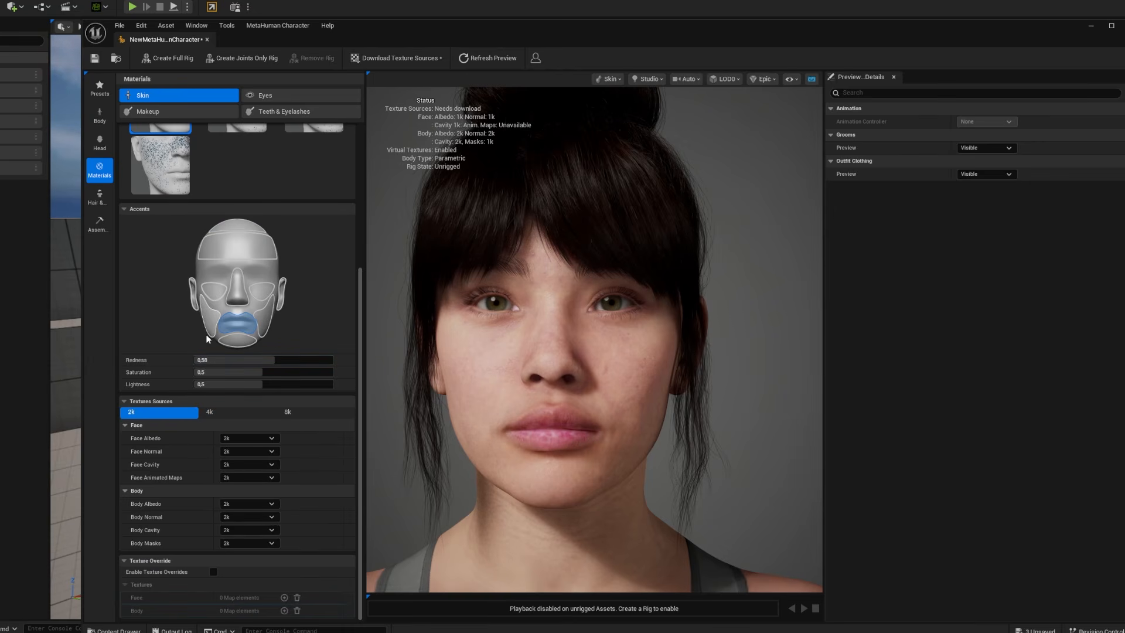
pyautogui.click(228, 251)
pyautogui.moveTo(274, 360)
pyautogui.mouseDown()
pyautogui.moveTo(288, 360)
pyautogui.moveTo(246, 359)
pyautogui.moveTo(274, 360)
pyautogui.mouseUp()
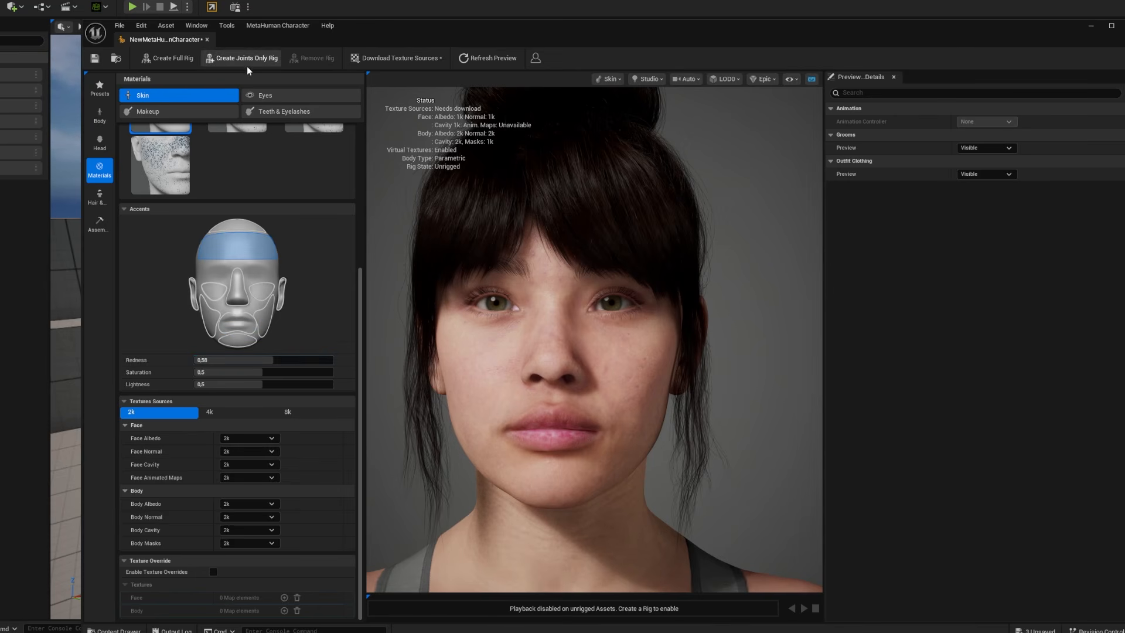
# Step: Apply the thin full-outline eye makeup without a wing and the first diagonal cheek blush pattern to the face
pyautogui.click(165, 113)
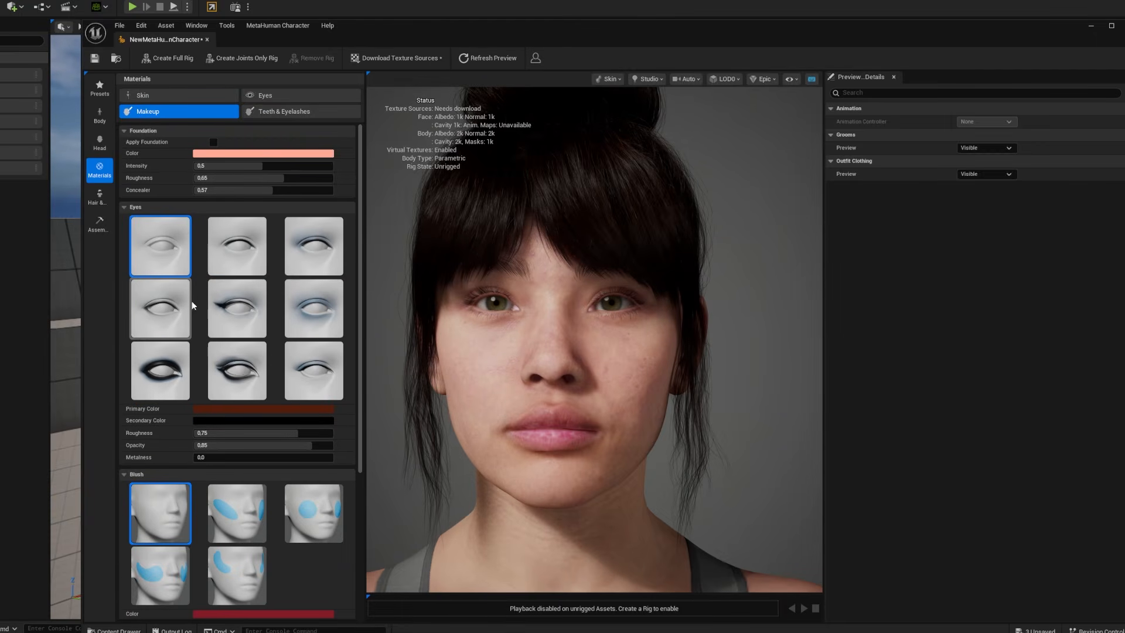
pyautogui.click(161, 314)
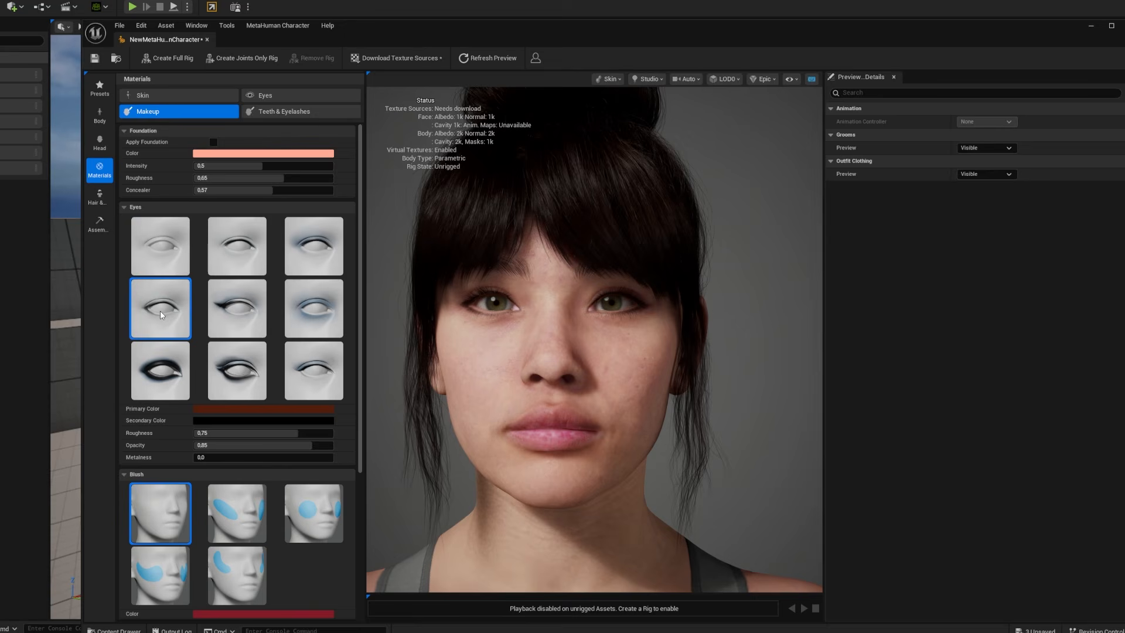
pyautogui.scroll(-5, 208, 437)
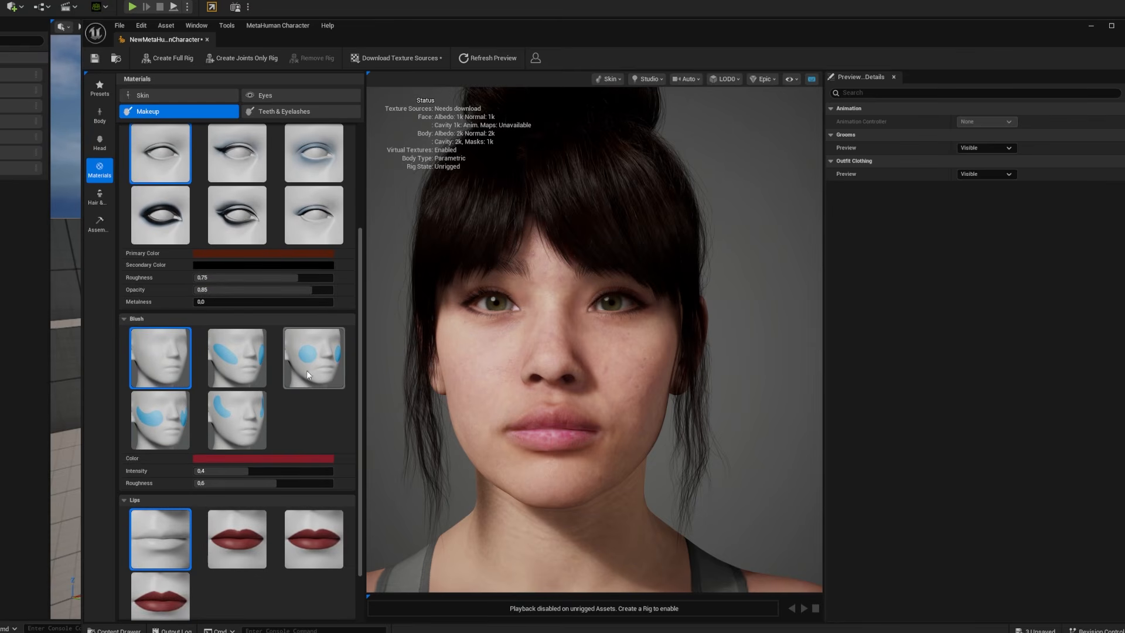
pyautogui.click(233, 354)
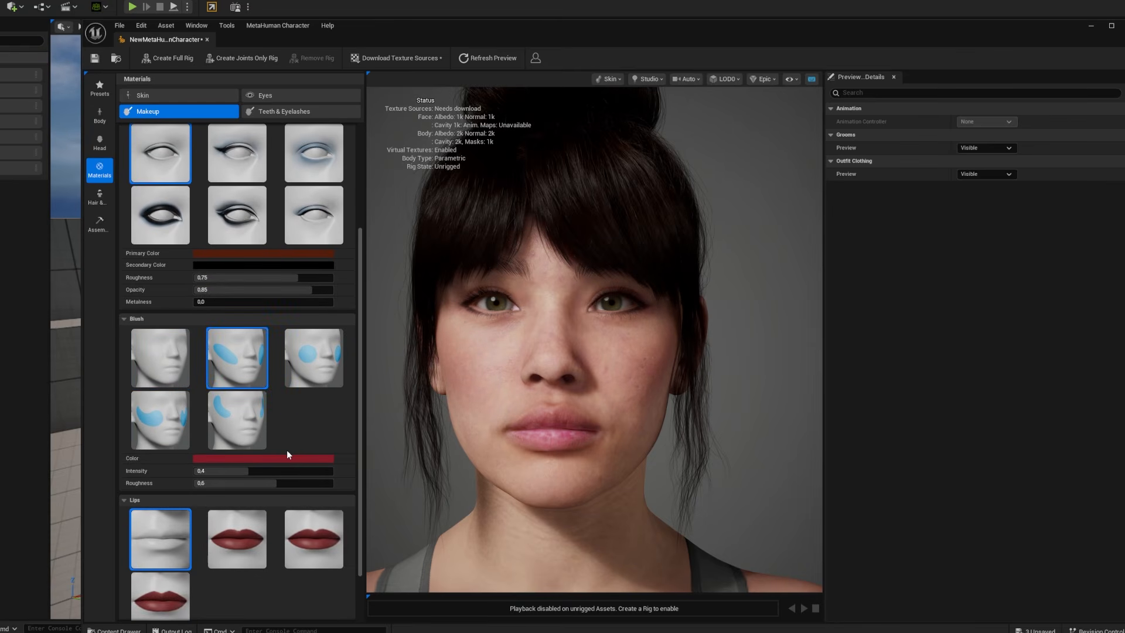
# Step: Apply the first lipstick style to the lips with Roughness about 0.22 and Opacity about 0.44
pyautogui.scroll(-2, 288, 454)
pyautogui.click(237, 477)
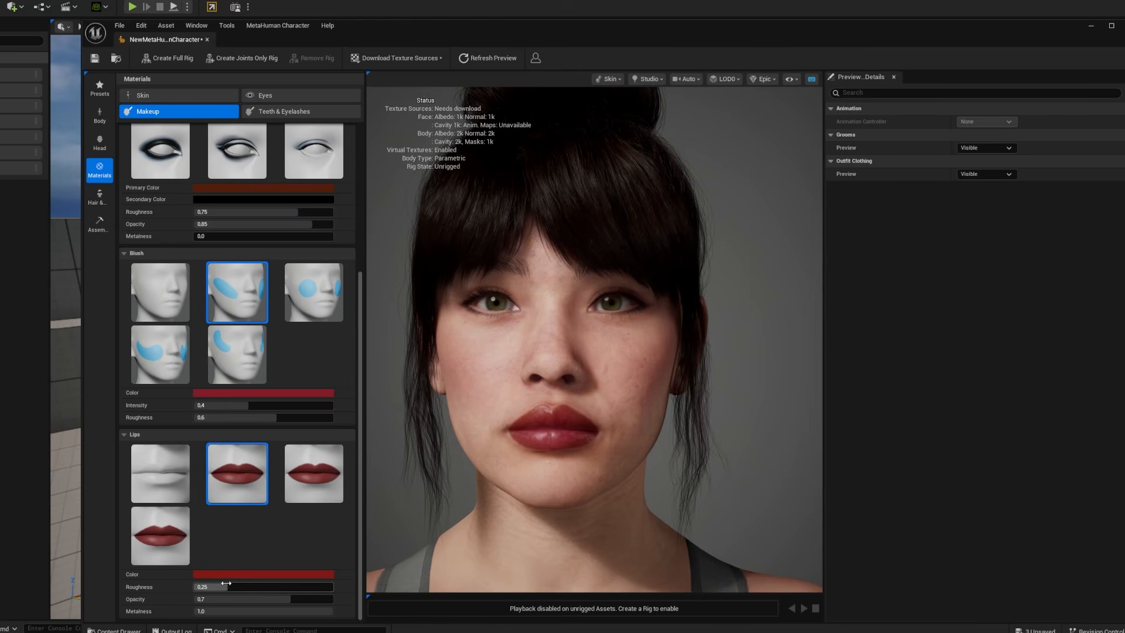
pyautogui.moveTo(227, 587); pyautogui.dragTo(255, 598)
pyautogui.moveTo(758, 365); pyautogui.dragTo(697, 365)
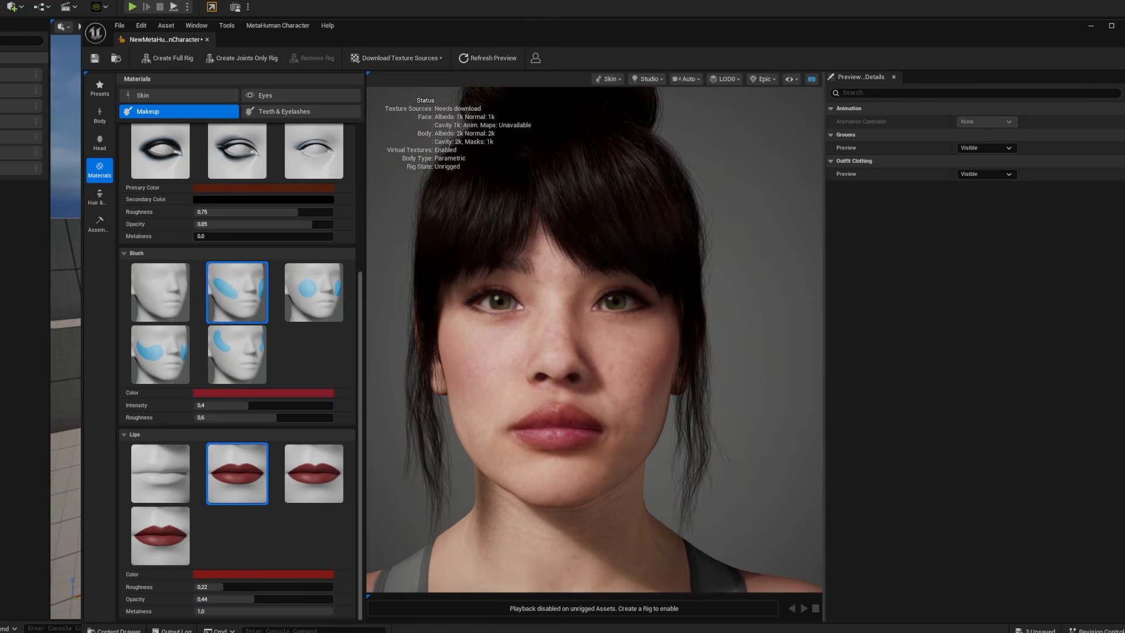
# Step: Try the winged liner and the soft all-around eyeshadow, and settle on the eye makeup with shadow above a dark upper liner
pyautogui.scroll(5, 336, 262)
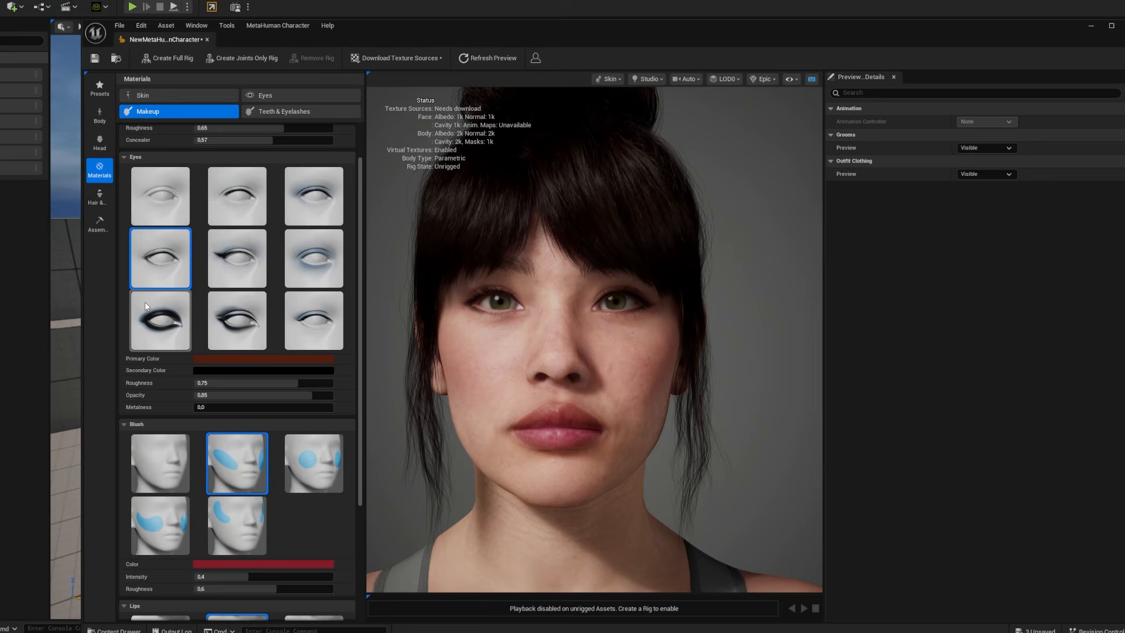
pyautogui.scroll(2, 146, 305)
pyautogui.click(245, 305)
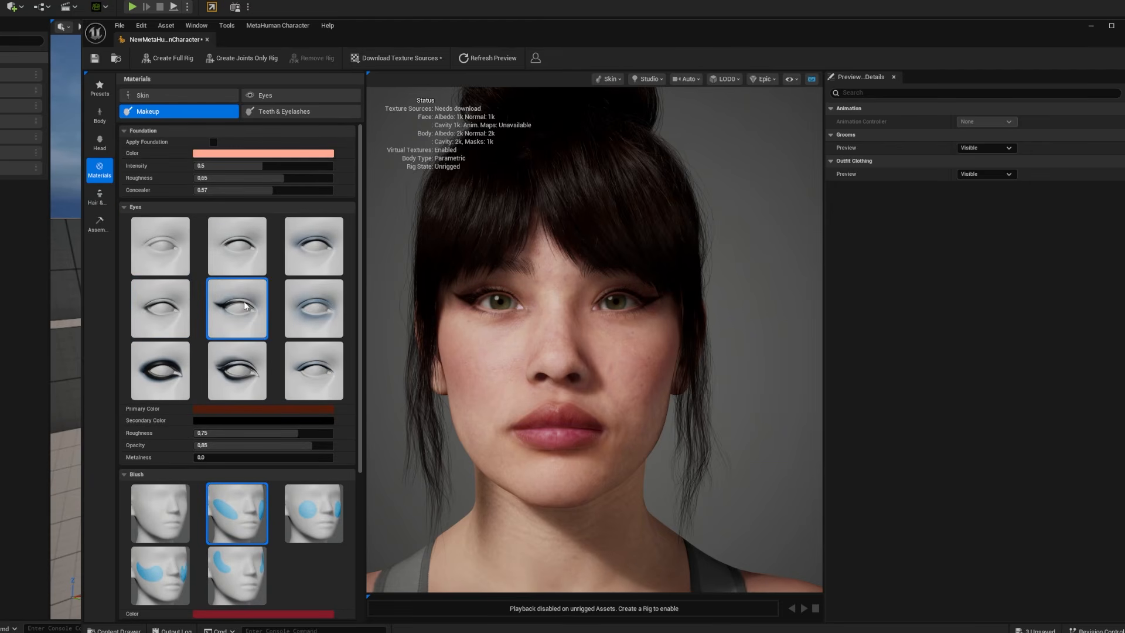
pyautogui.click(311, 311)
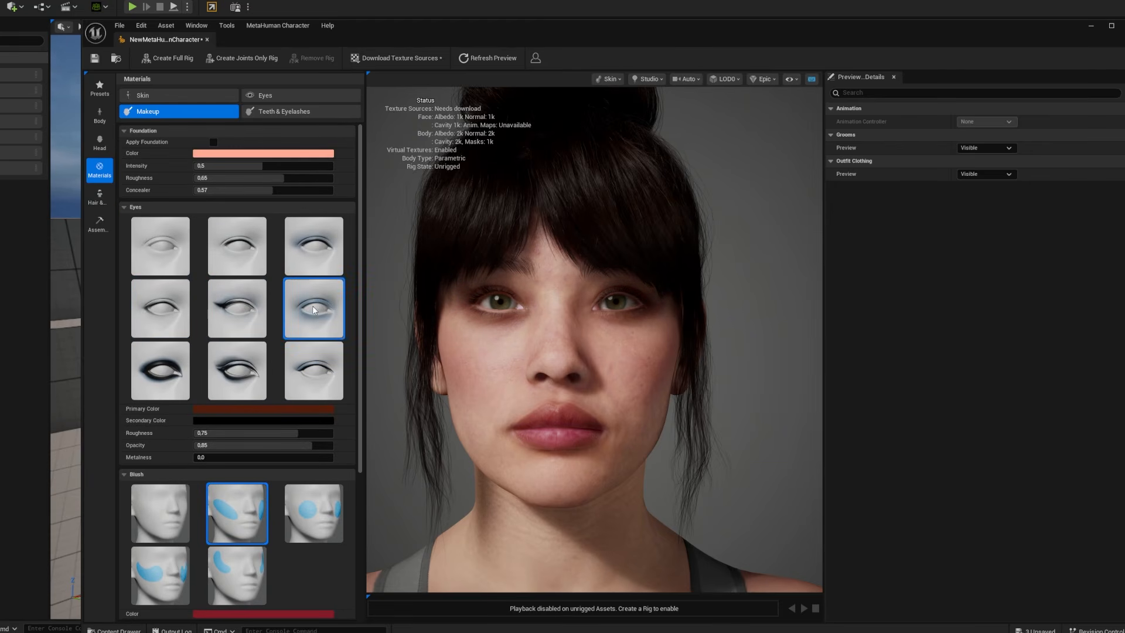
pyautogui.click(291, 227)
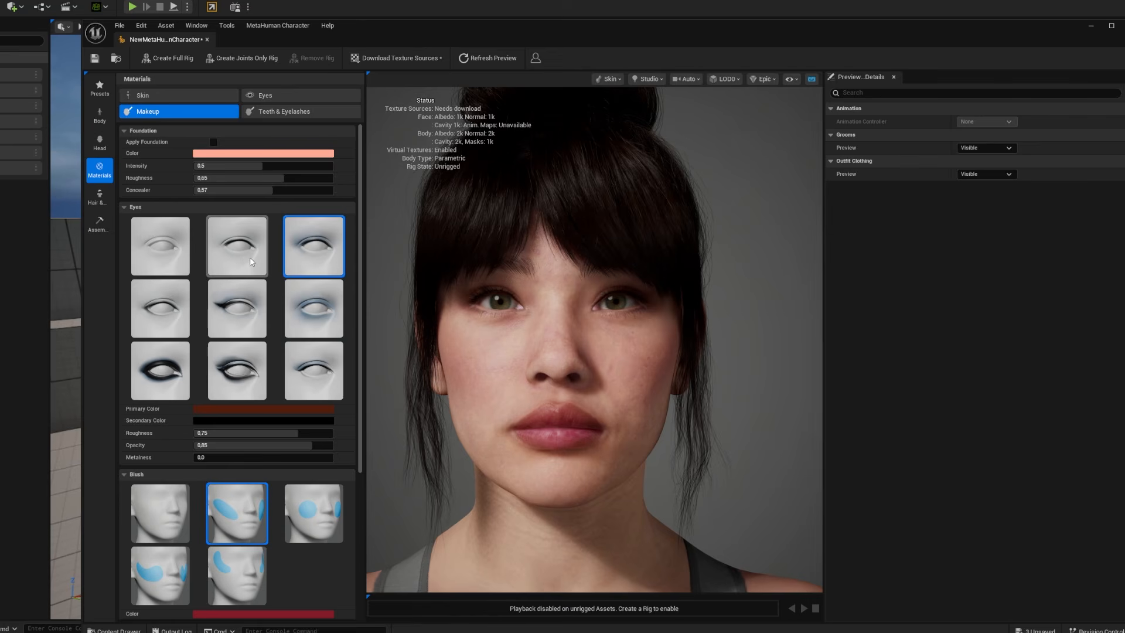
pyautogui.scroll(-4, 706, 400)
pyautogui.scroll(3, 706, 401)
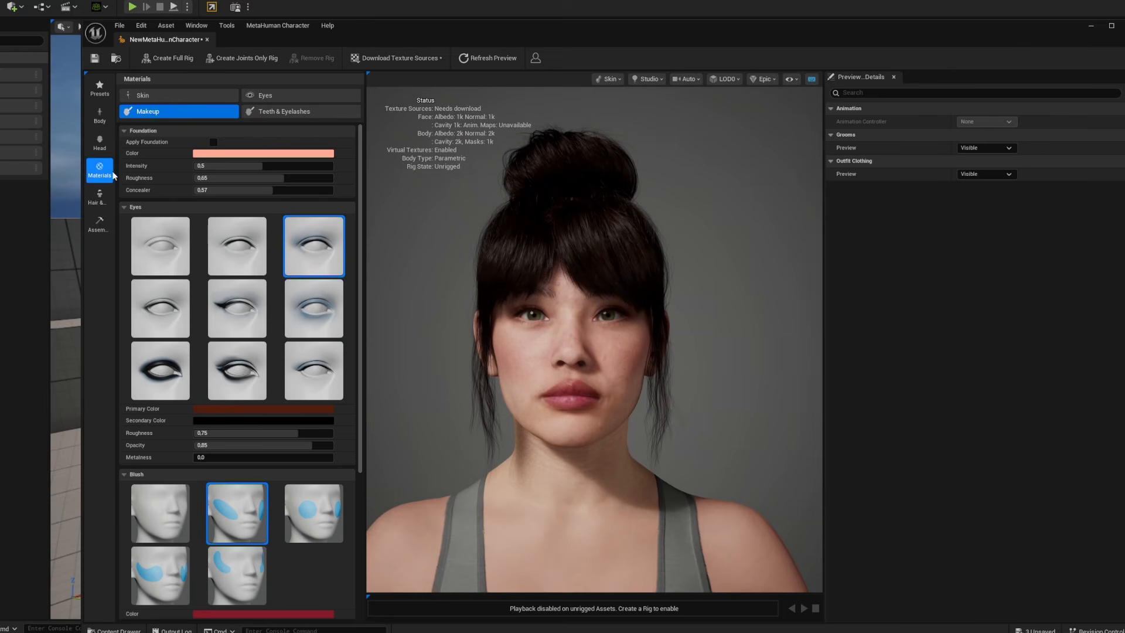
pyautogui.moveTo(362, 165); pyautogui.dragTo(360, 186)
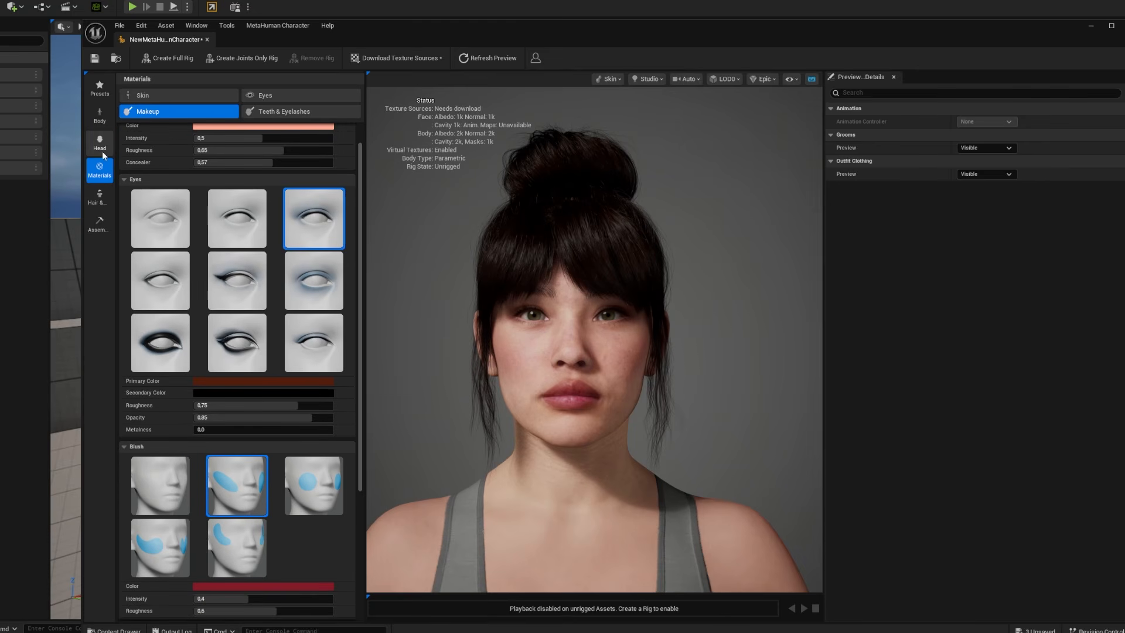
# Step: Recolor the Updo Bun hair ginger with Melanin about 0.49 and Redness about 0.88
pyautogui.click(100, 197)
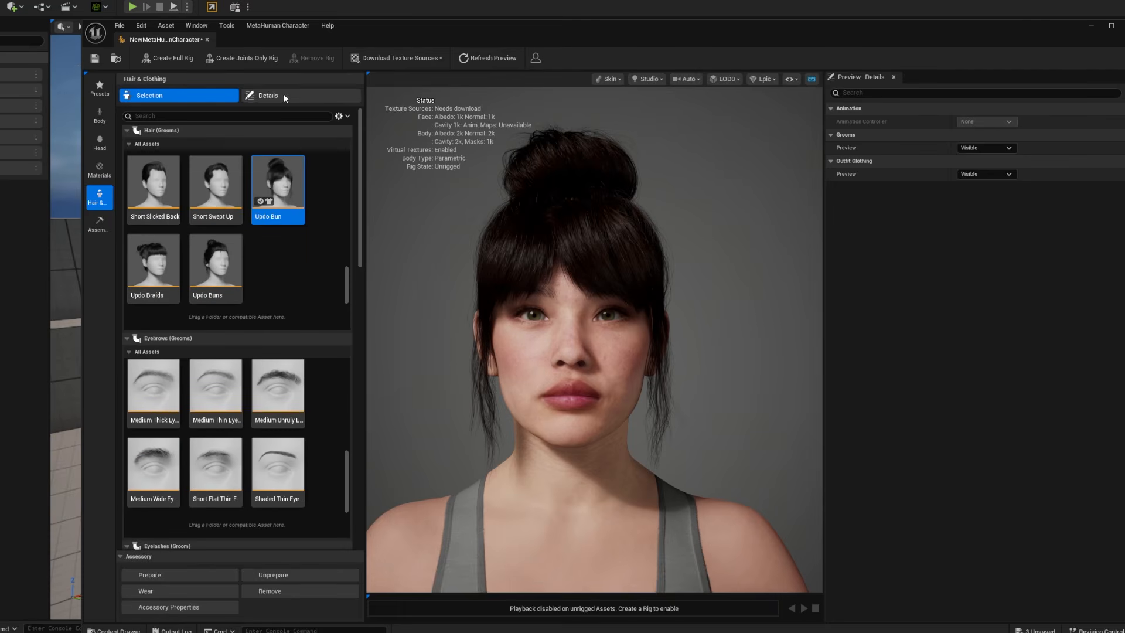
pyautogui.click(283, 94)
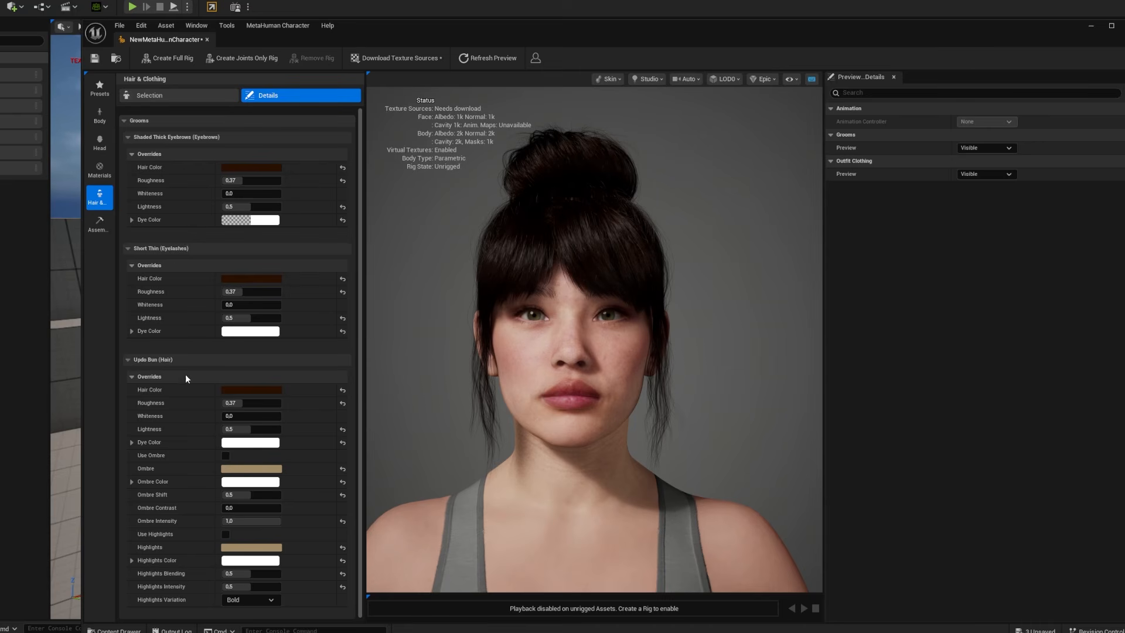
pyautogui.click(252, 390)
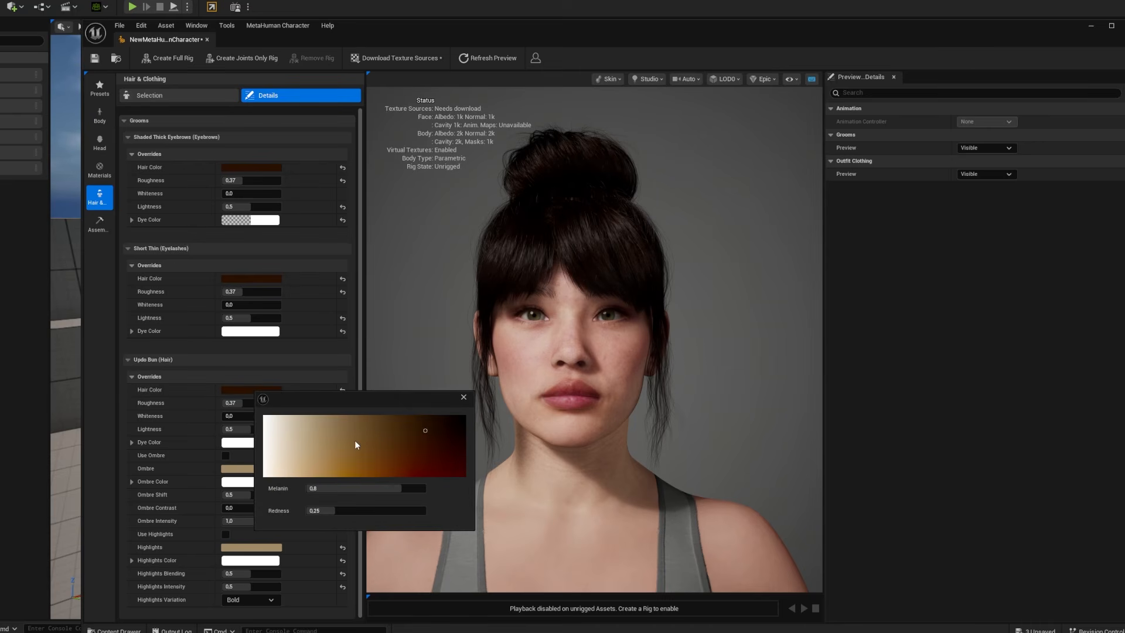
pyautogui.moveTo(353, 440)
pyautogui.mouseDown()
pyautogui.moveTo(263, 415)
pyautogui.moveTo(345, 415)
pyautogui.moveTo(362, 470)
pyautogui.mouseUp()
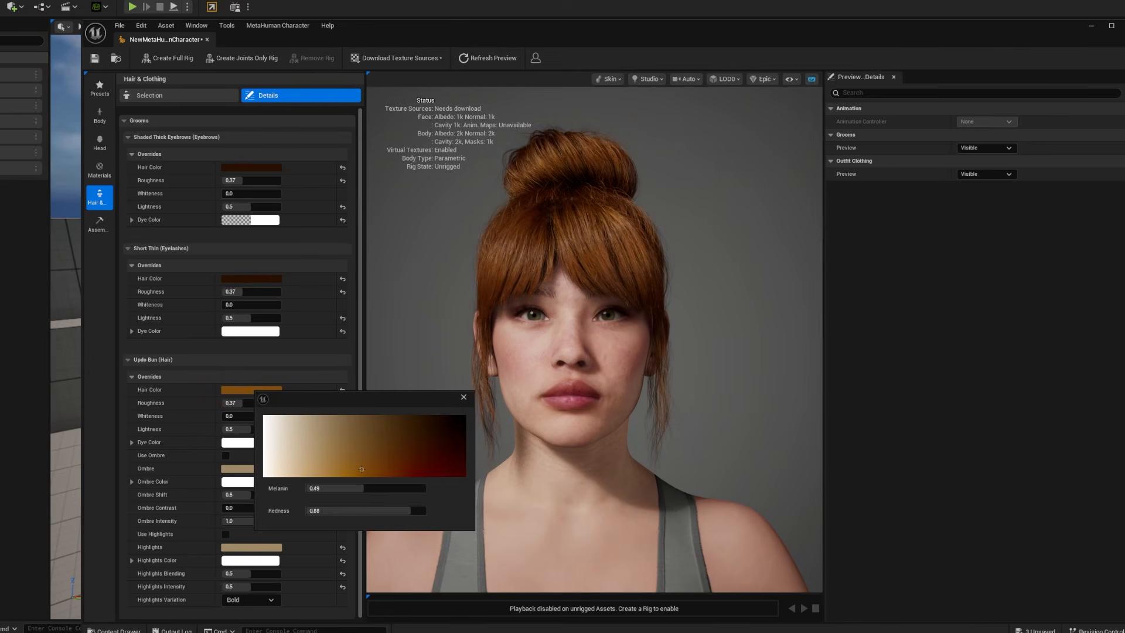
pyautogui.click(464, 397)
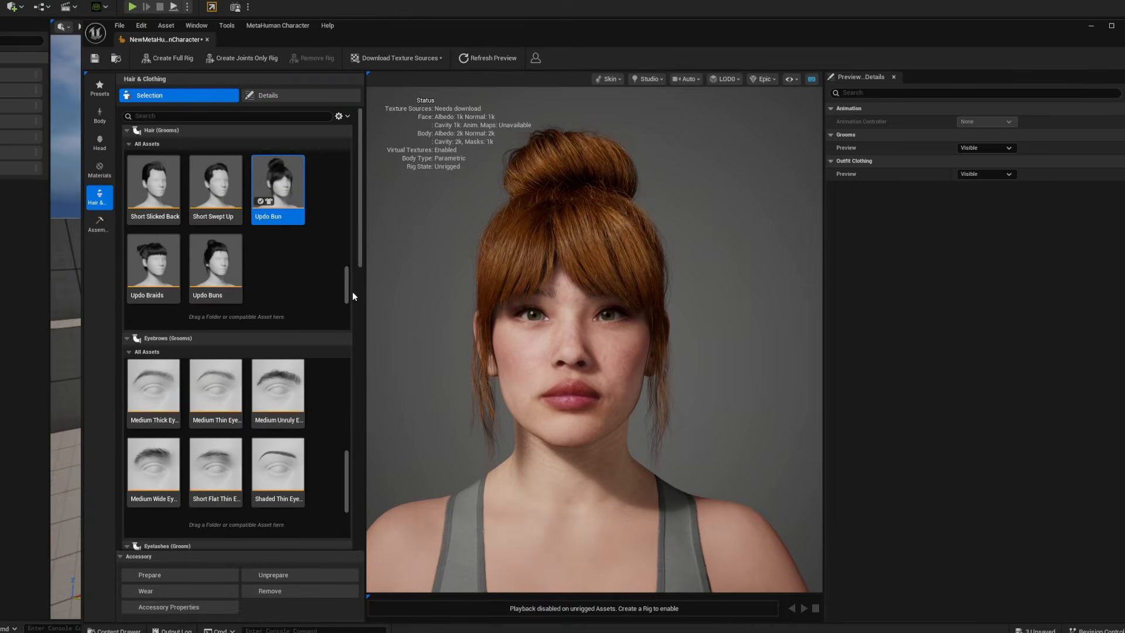
# Step: Replace the character's hairstyle with Short Pixie and check it on the head
pyautogui.moveTo(344, 290); pyautogui.dragTo(343, 255)
pyautogui.click(285, 258)
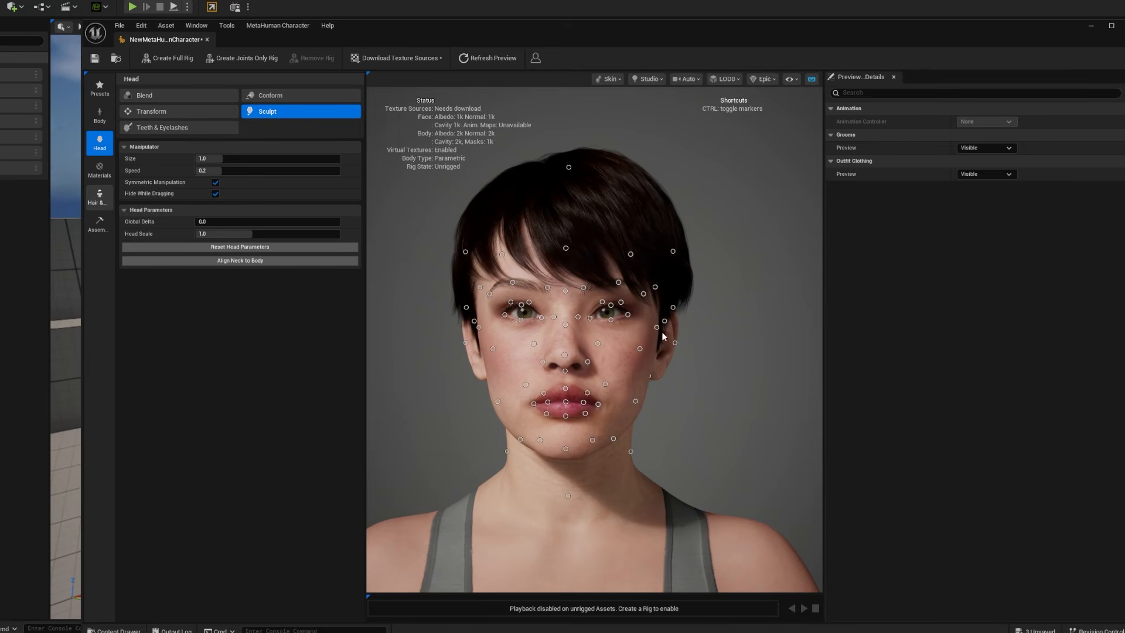
pyautogui.click(100, 196)
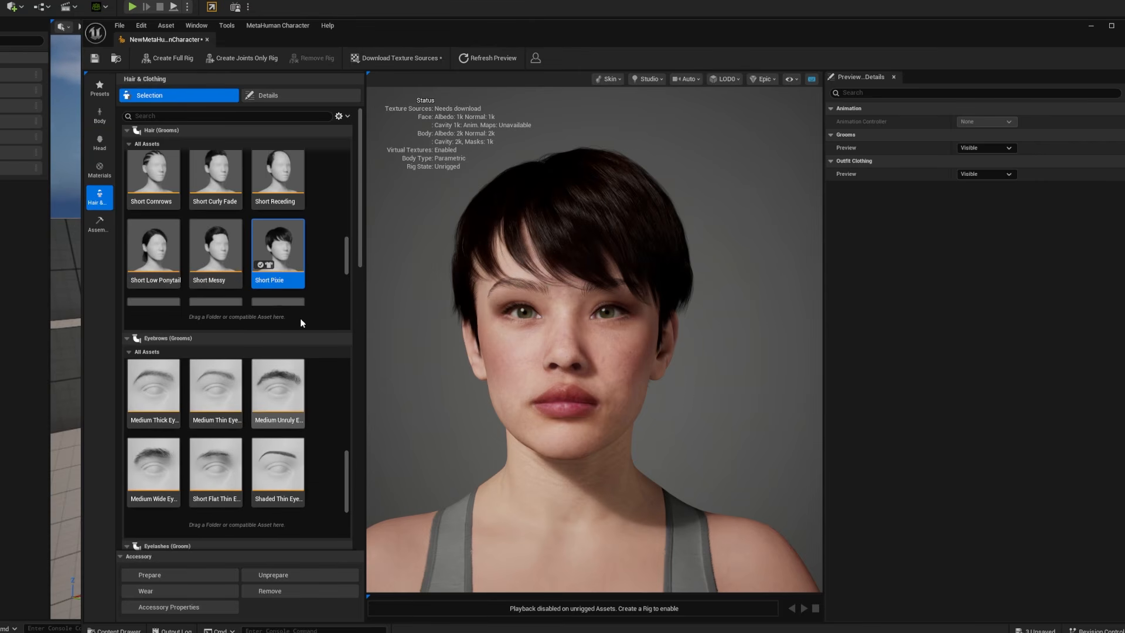
# Step: Review the makeup settings and set all face and body texture sources of the skin to 4k
pyautogui.click(100, 170)
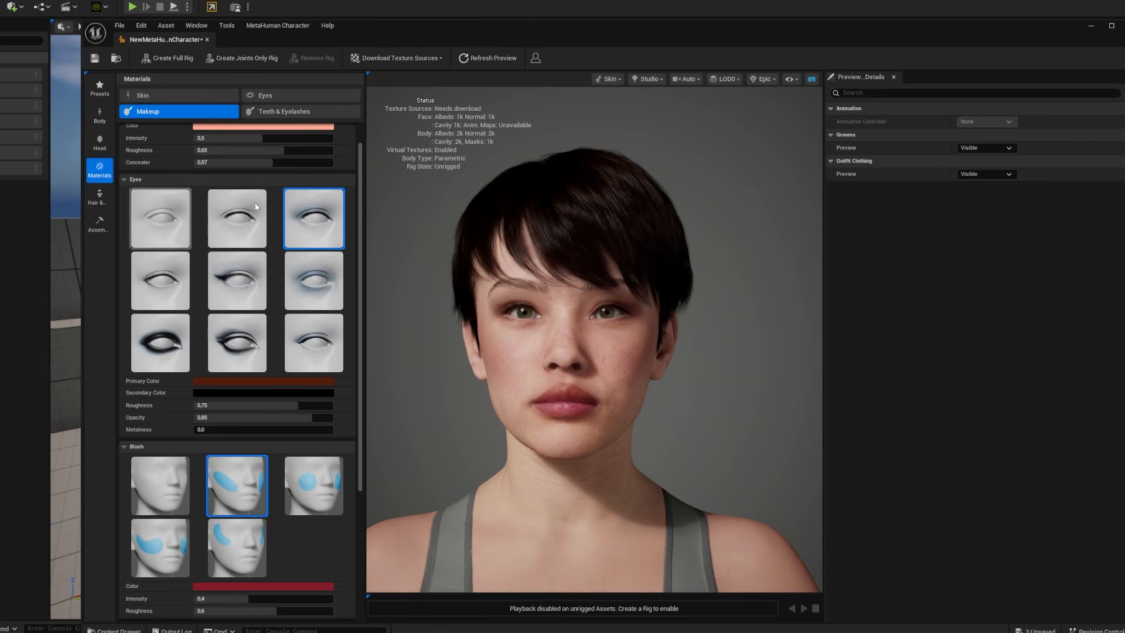
pyautogui.scroll(-5, 358, 217)
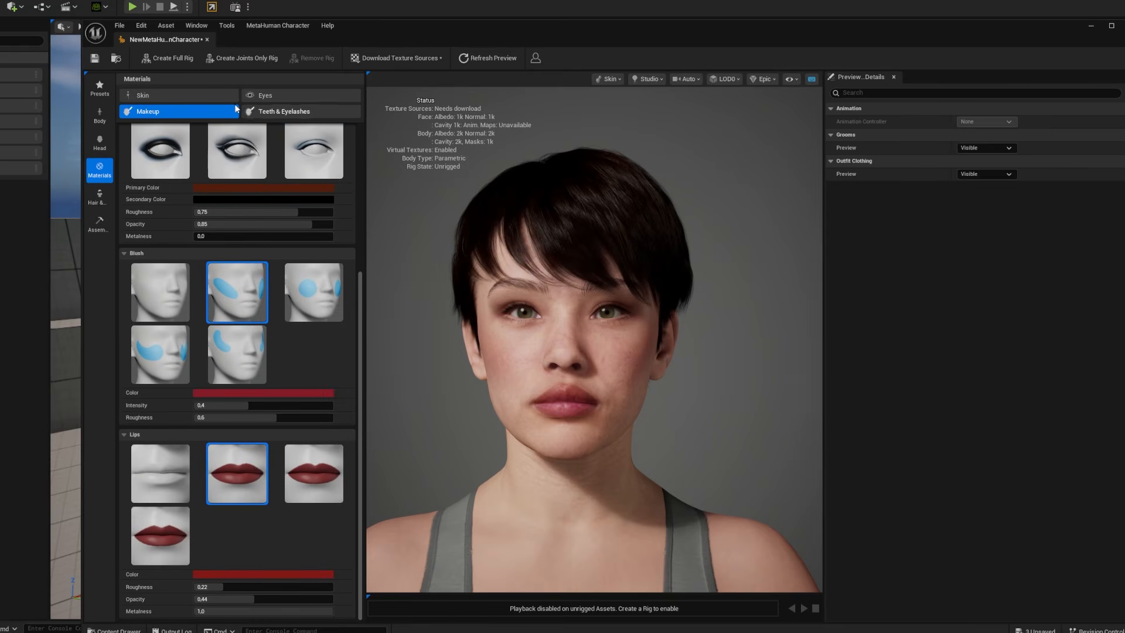
pyautogui.click(131, 98)
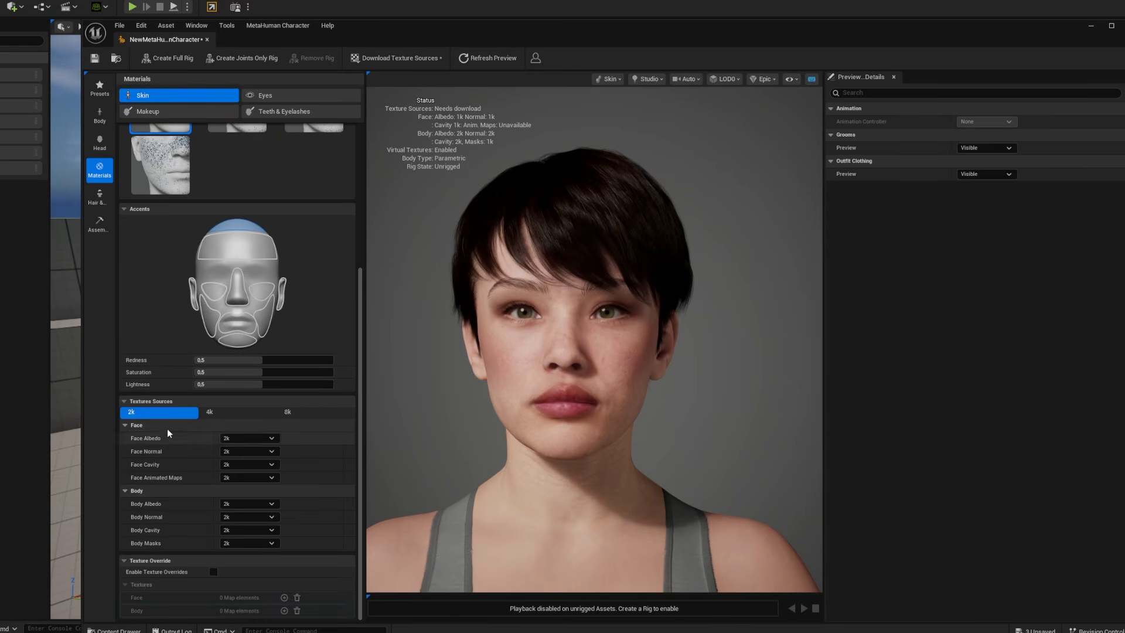
pyautogui.click(252, 414)
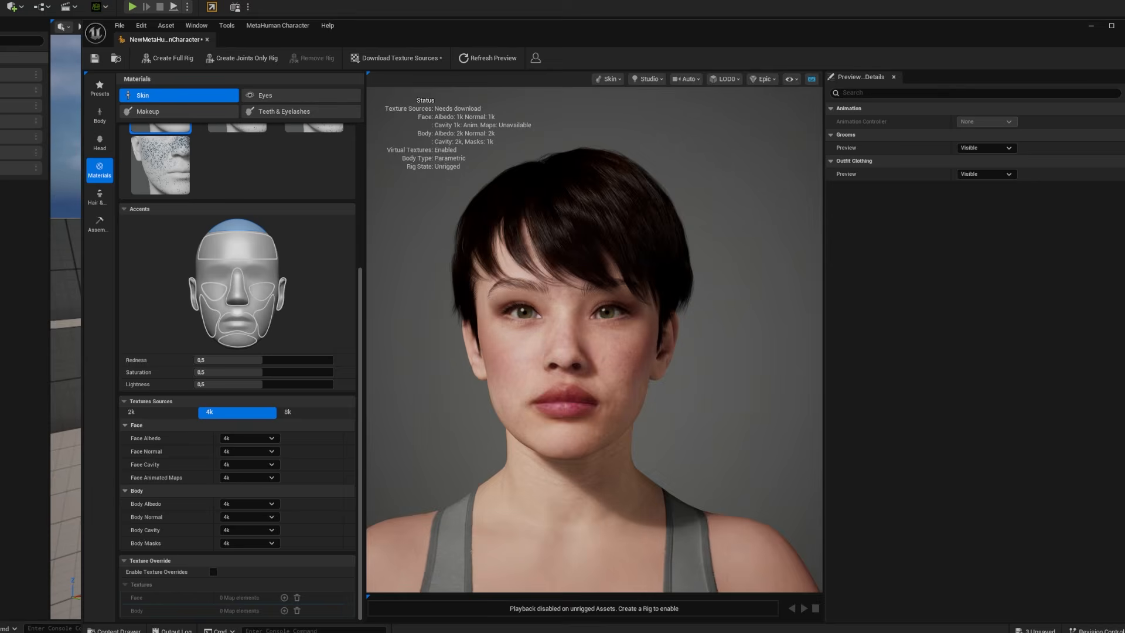
pyautogui.scroll(5, 595, 339)
pyautogui.scroll(-2, 595, 339)
pyautogui.moveTo(595, 339)
pyautogui.mouseDown()
pyautogui.moveTo(726, 343)
pyautogui.moveTo(594, 339)
pyautogui.mouseUp()
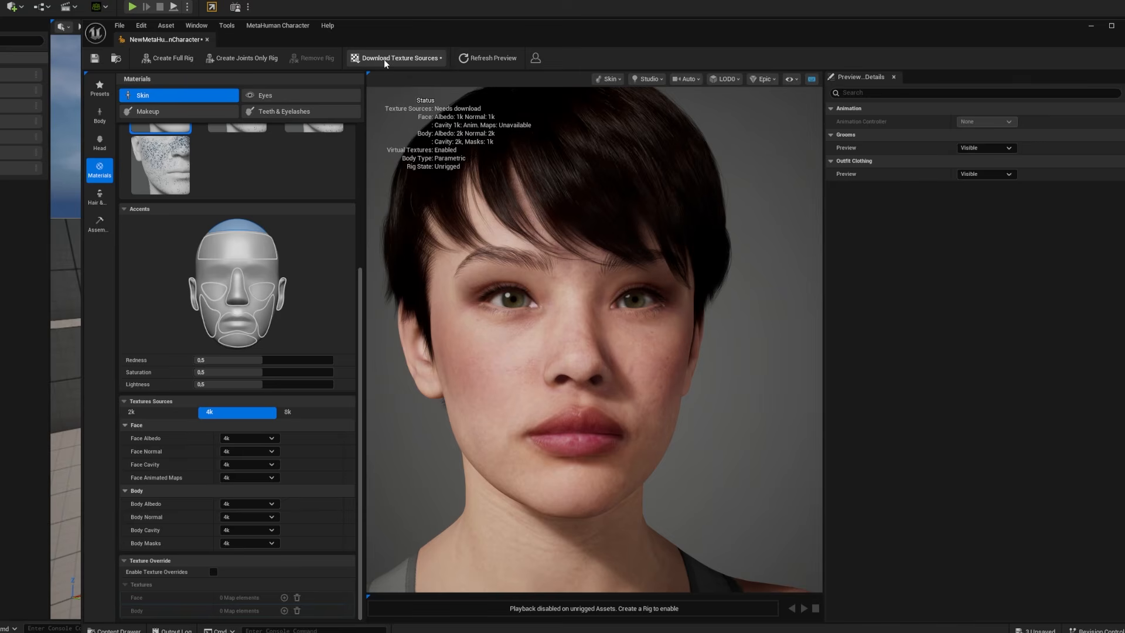
# Step: Try to create the character's full rig
pyautogui.click(162, 58)
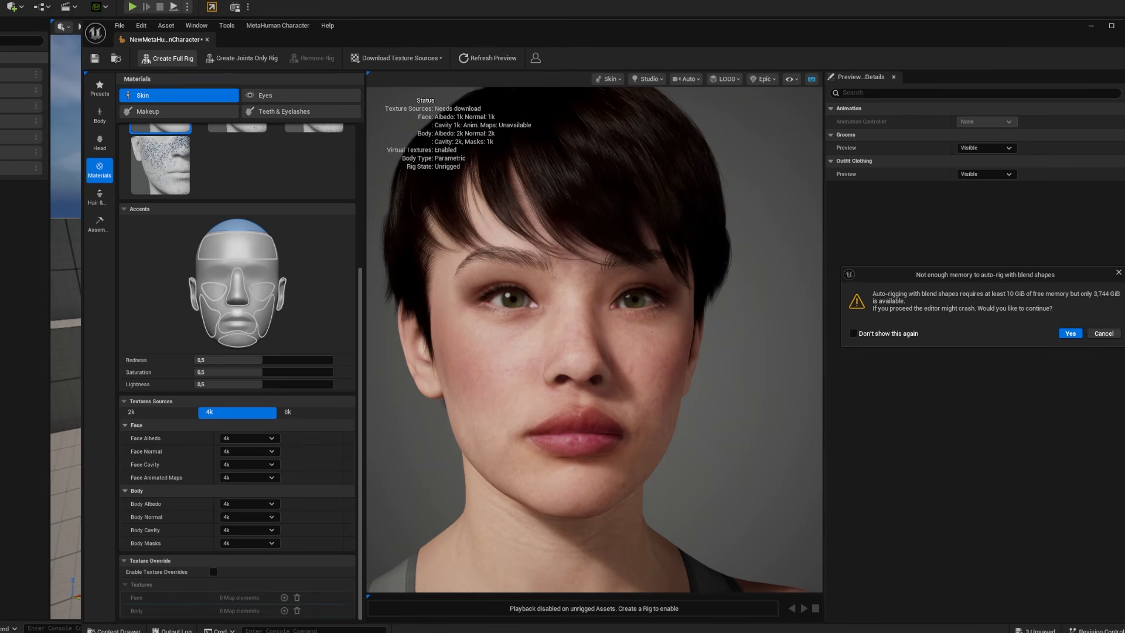
pyautogui.click(1104, 333)
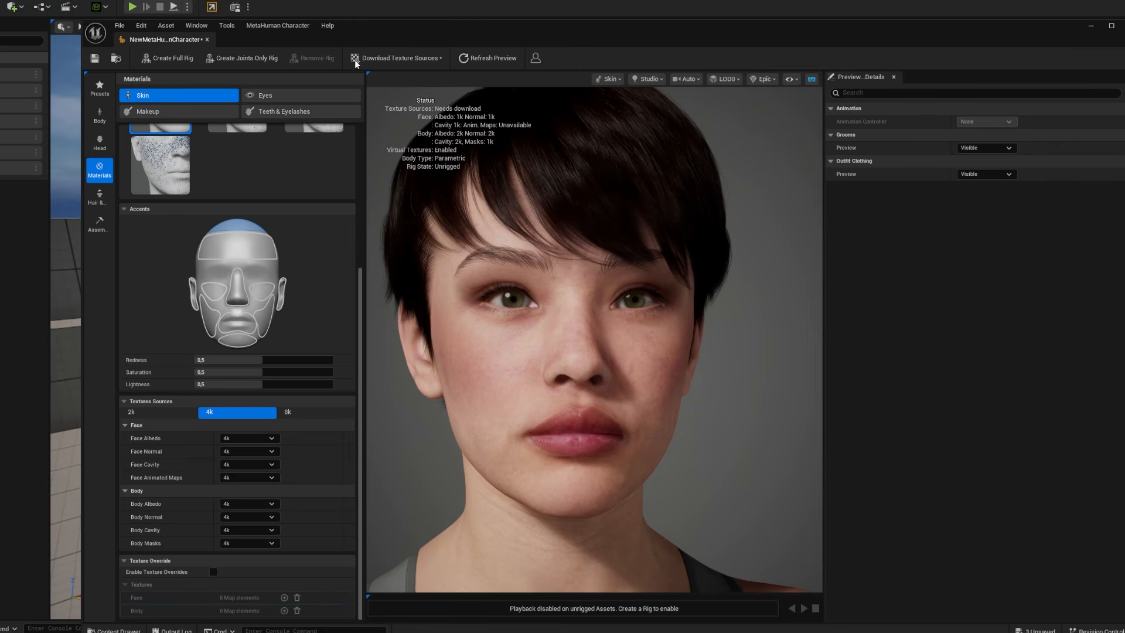
# Step: Download the 4k texture sources and save all modified assets, including NewMetaHumanCharacter and Noemi_HD_CaptureData
pyautogui.click(394, 58)
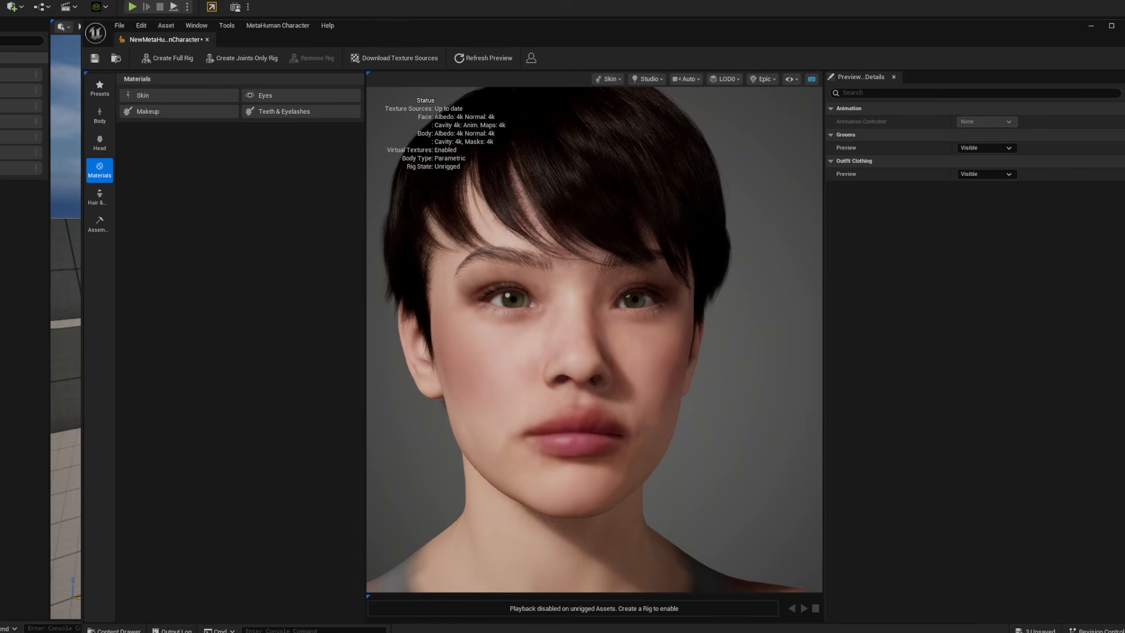
pyautogui.hotkey('alt', 'Tab')
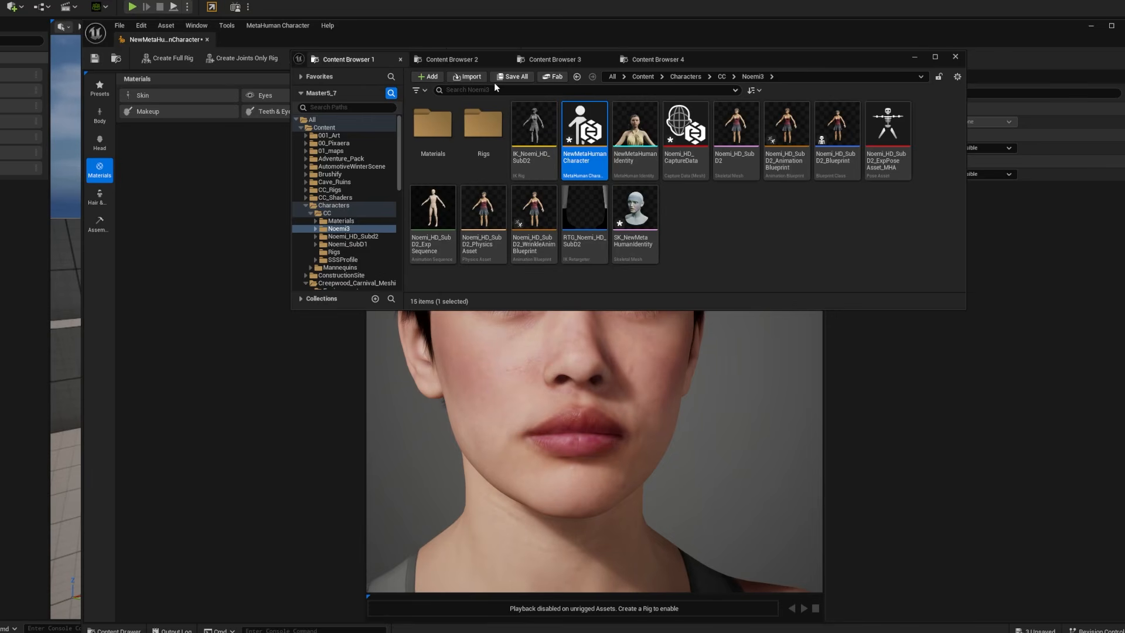
pyautogui.click(513, 77)
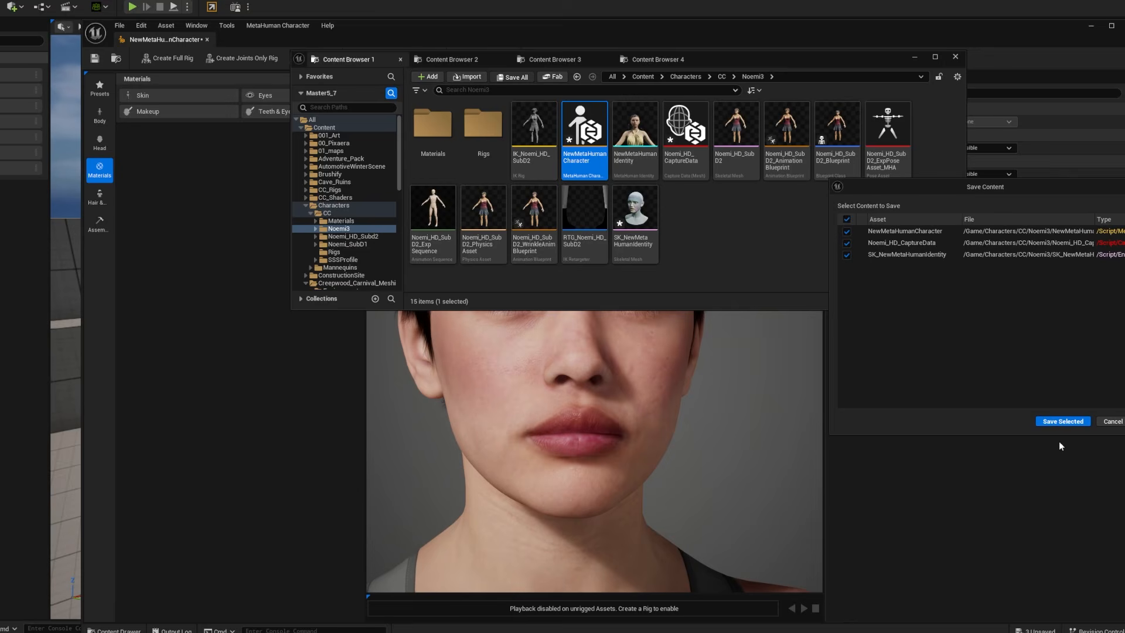
pyautogui.click(1058, 422)
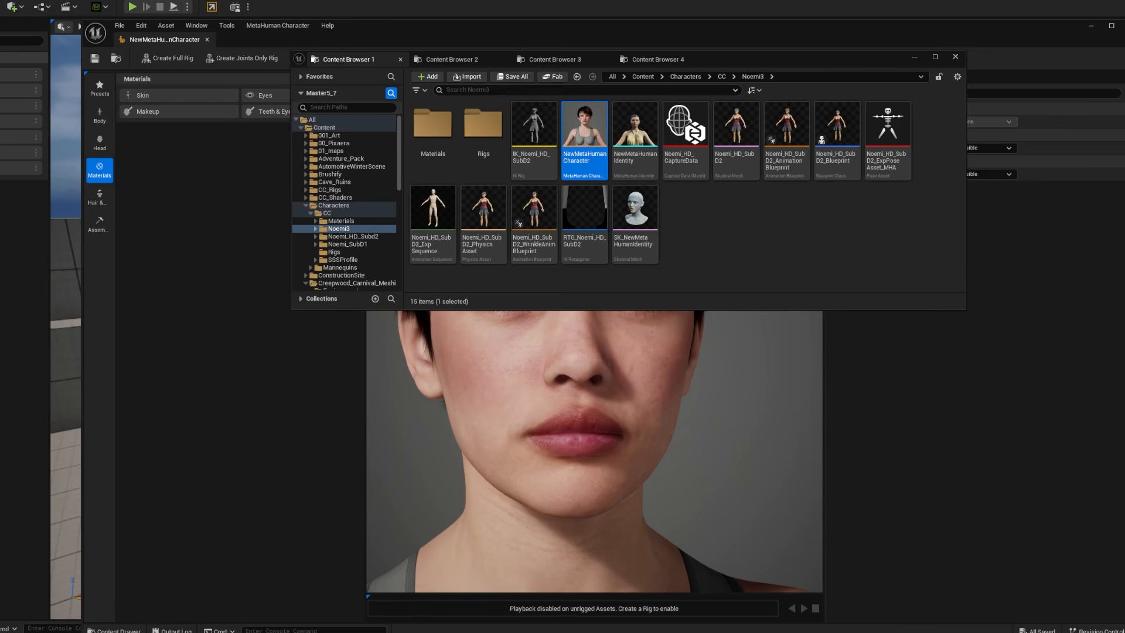
pyautogui.click(915, 59)
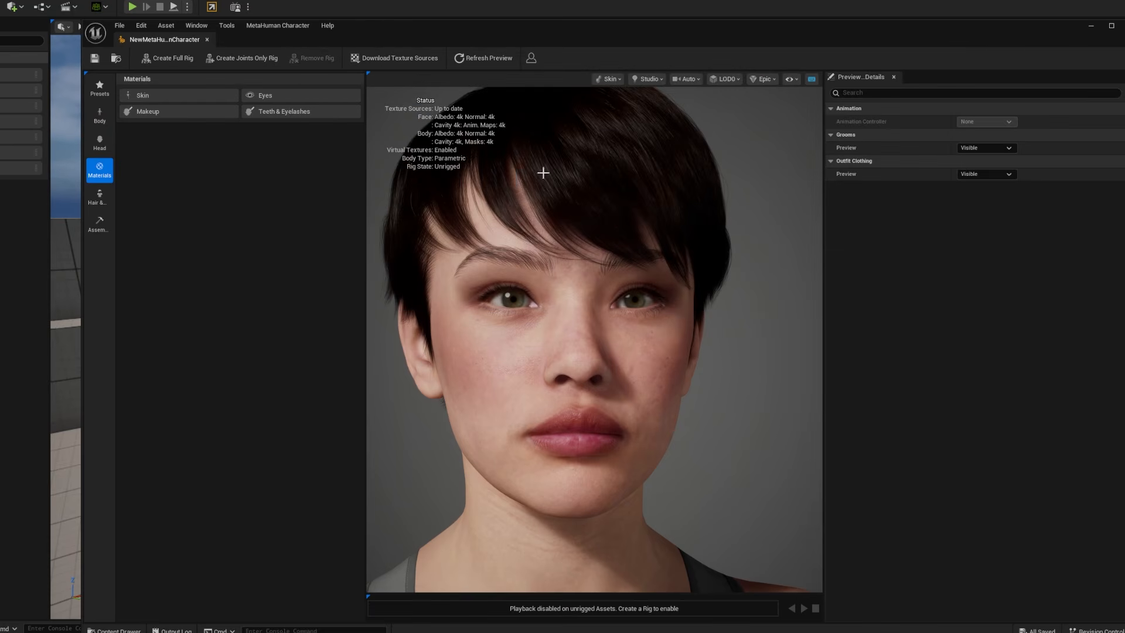
# Step: Create the full rig for the MetaHuman character and open its assembly settings
pyautogui.click(174, 58)
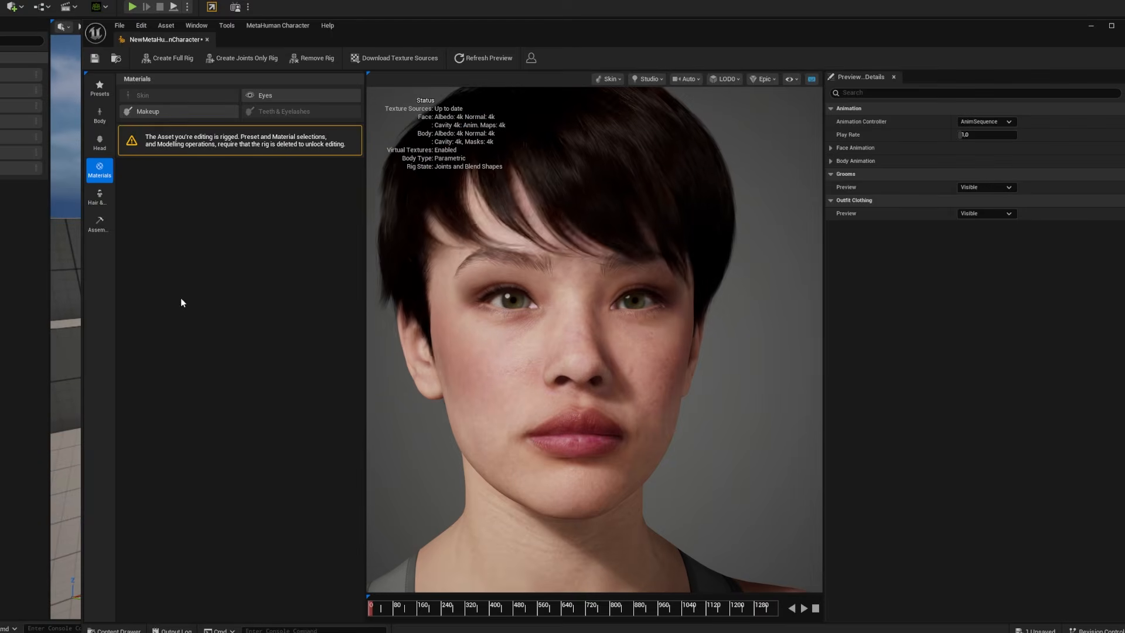
pyautogui.click(100, 225)
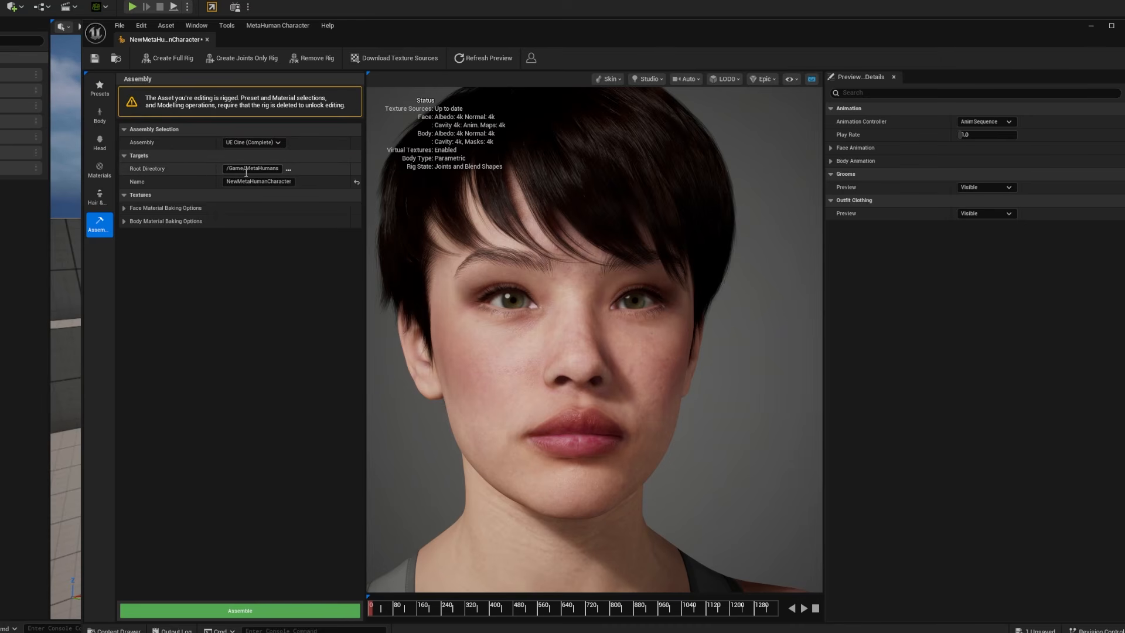
# Step: Name the assembled MetaHuman MH_noemi, keeping the /Game/MetaHumans root directory
pyautogui.click(291, 182)
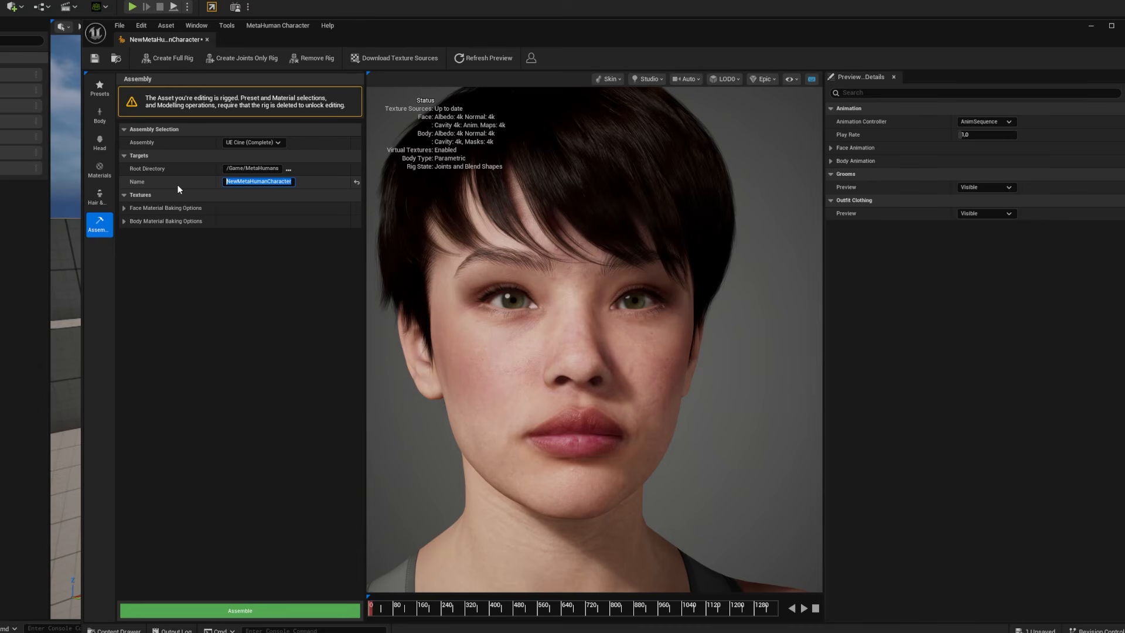
pyautogui.write('noem')
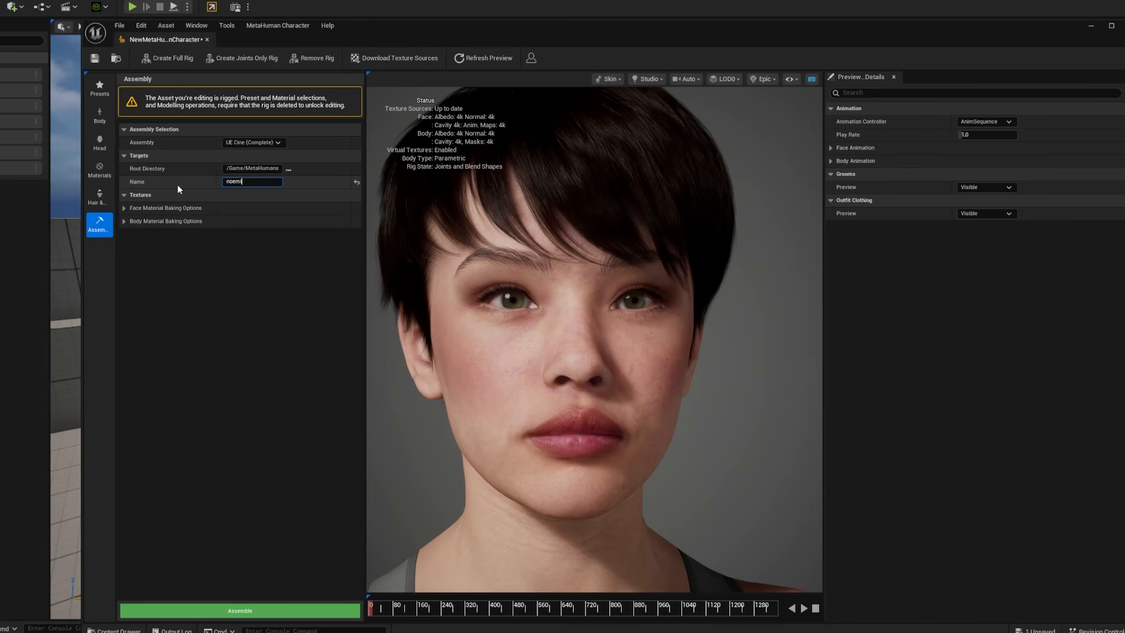
pyautogui.write('i')
pyautogui.press('Home')
pyautogui.write('MH_')
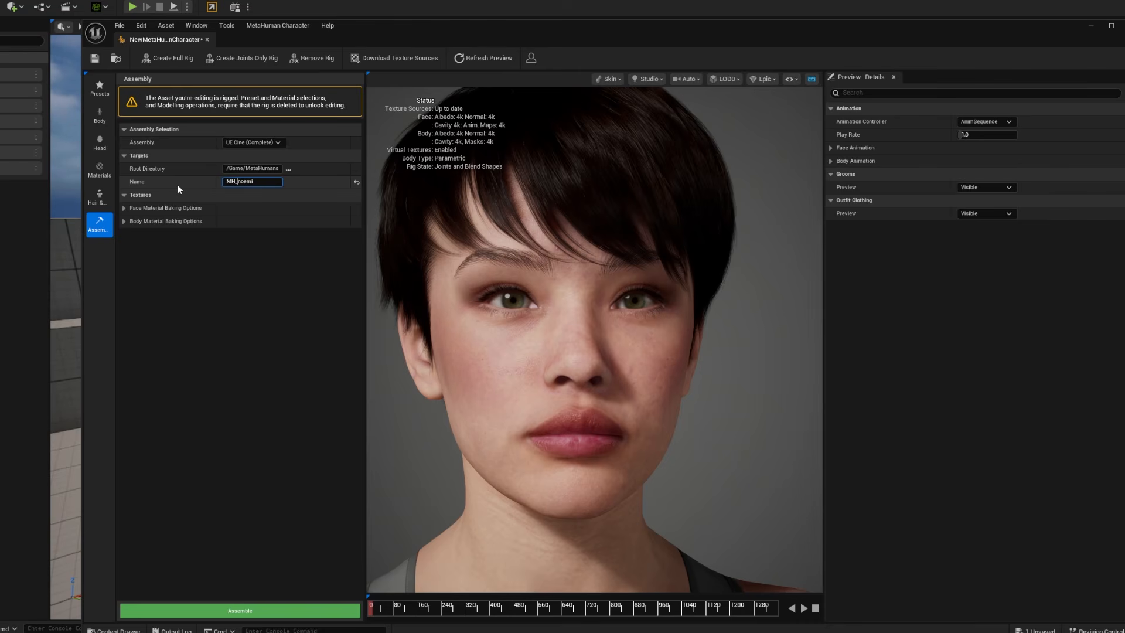
pyautogui.click(288, 169)
pyautogui.click(170, 300)
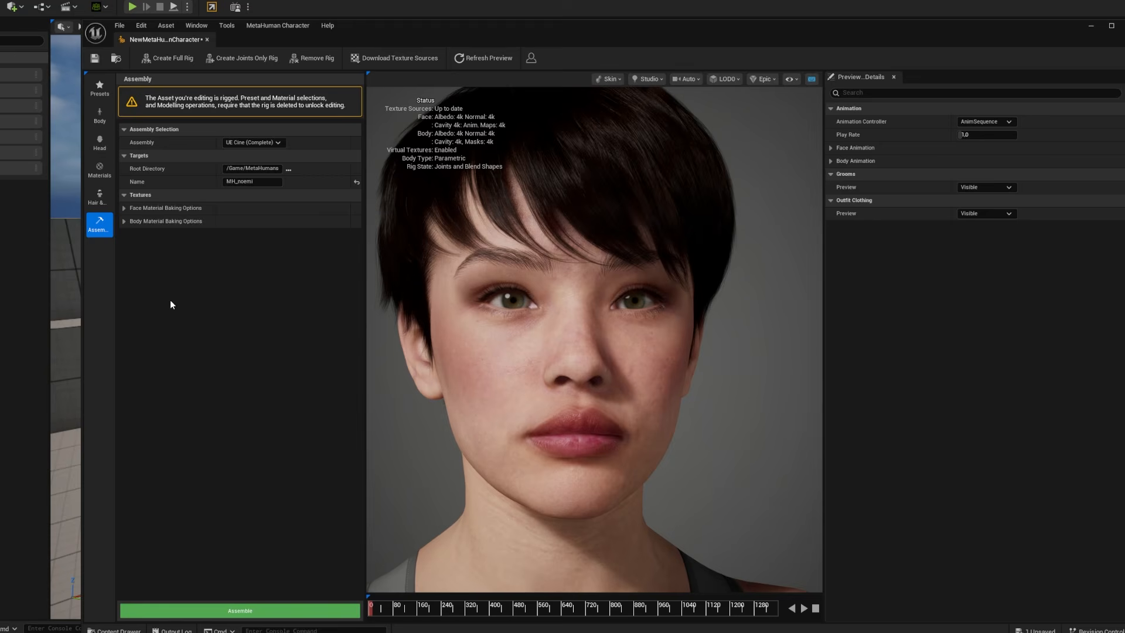
# Step: Assemble the MetaHuman with the UE Cine (Complete) option and save the character asset
pyautogui.click(252, 142)
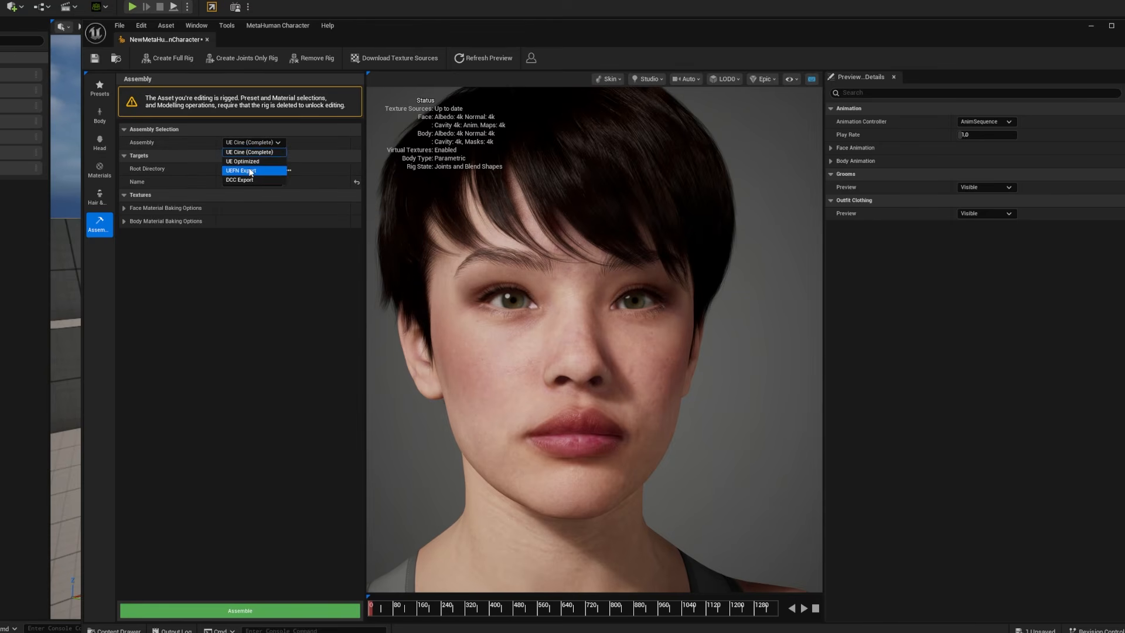
pyautogui.click(249, 152)
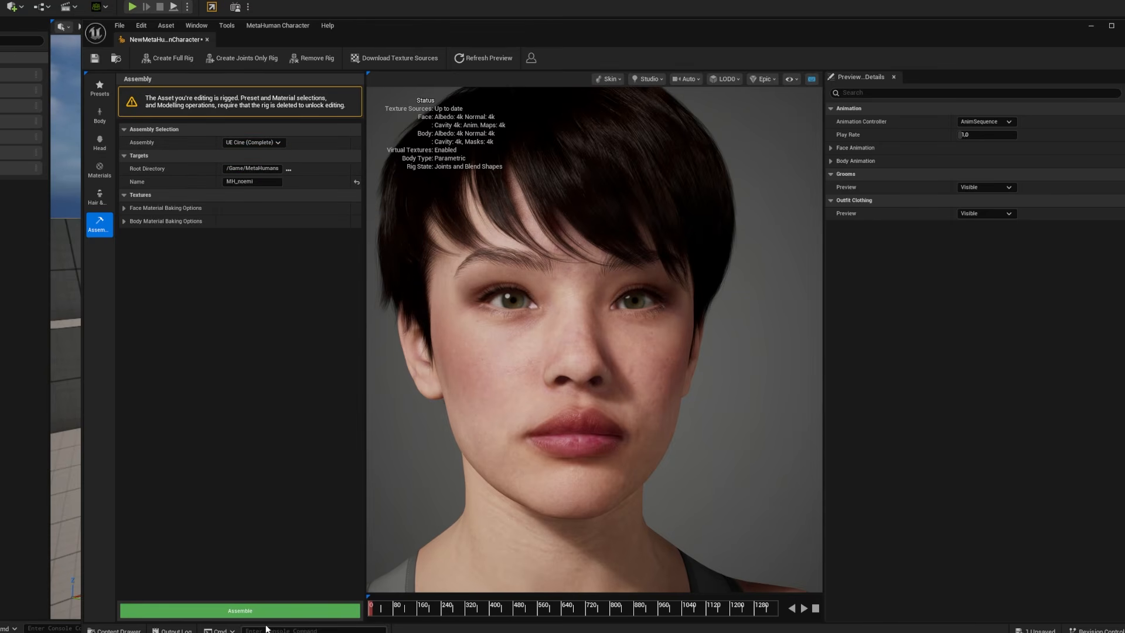
pyautogui.click(251, 611)
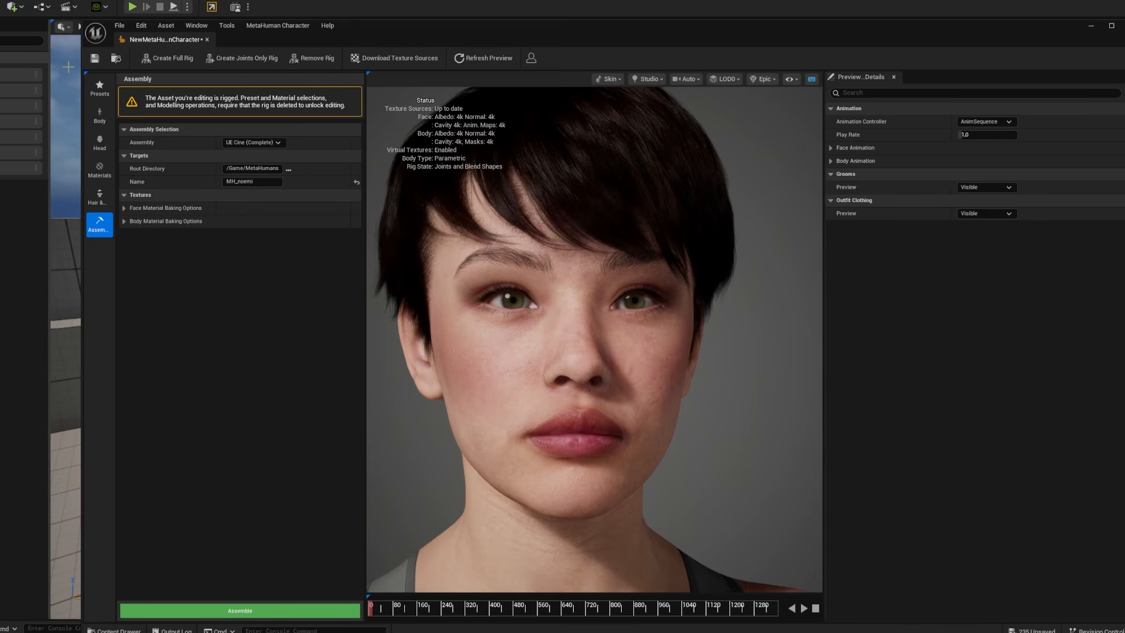
pyautogui.click(94, 58)
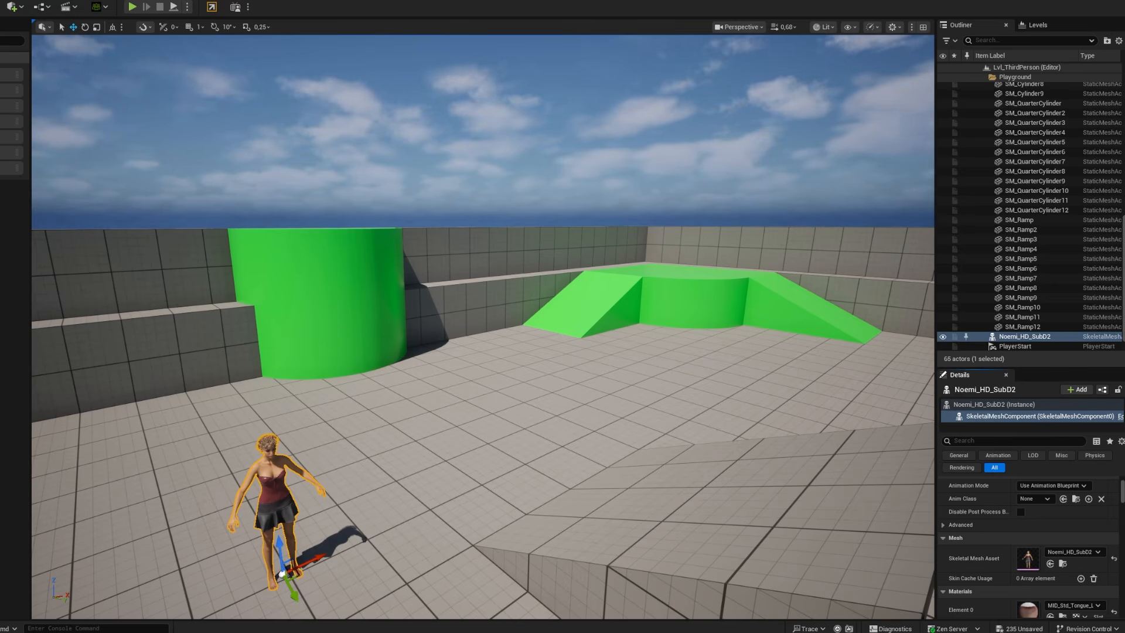
# Step: Find BP_MH_noemi in the MetaHumans/MH_noemi content folder and place it on the level floor near the green ramps
pyautogui.hotkey('alt', 'Tab')
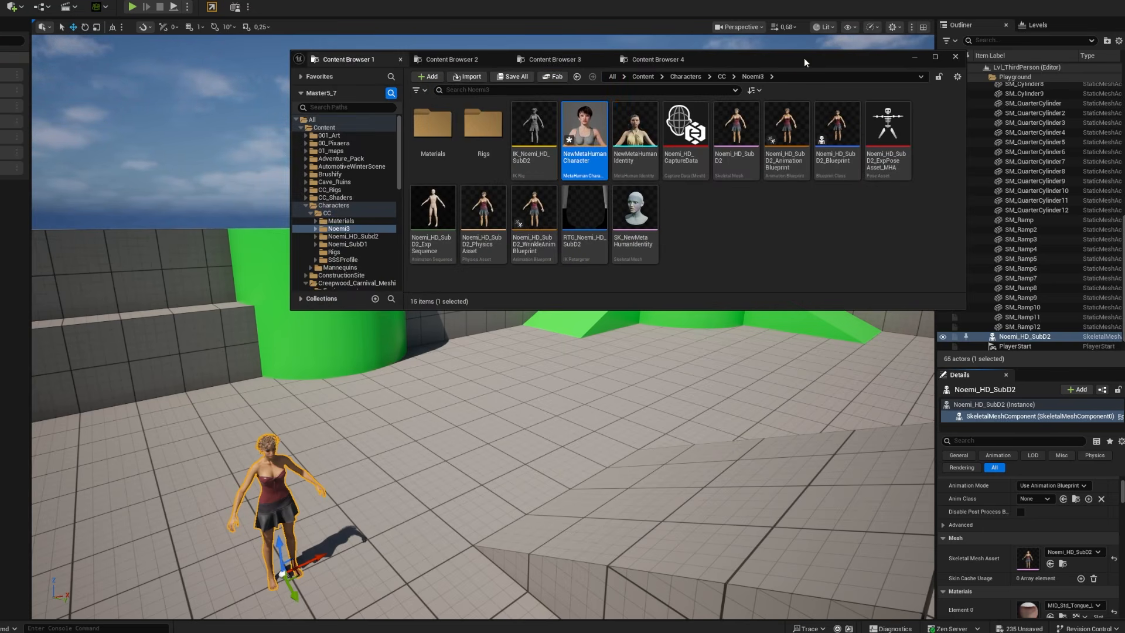
pyautogui.moveTo(804, 58); pyautogui.dragTo(654, 73)
pyautogui.scroll(-5, 191, 258)
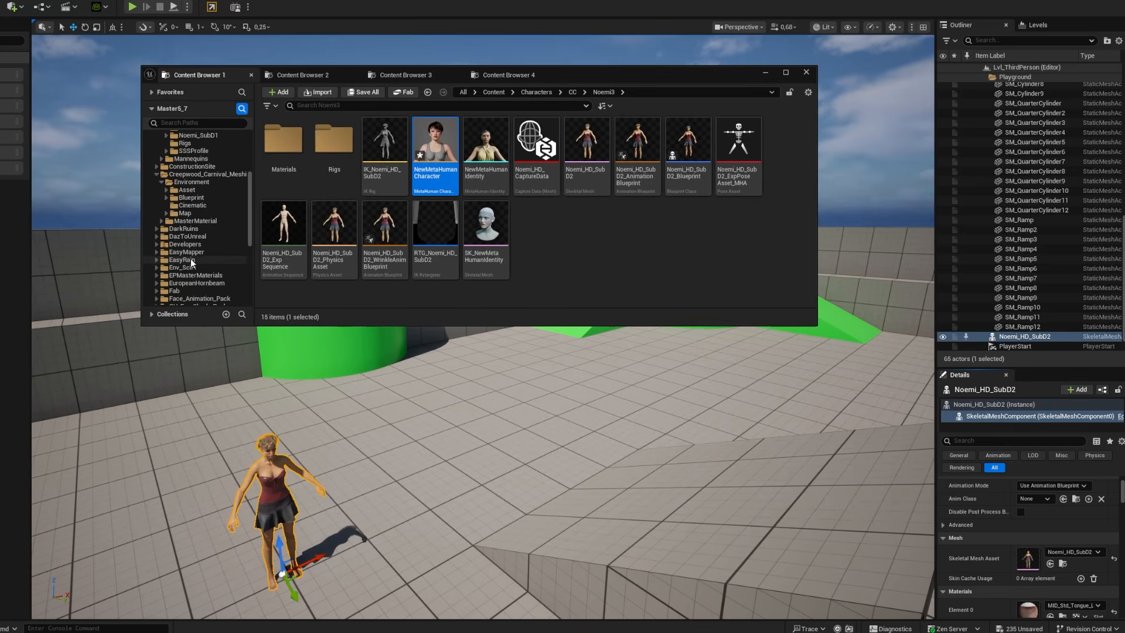
pyautogui.scroll(-8, 206, 260)
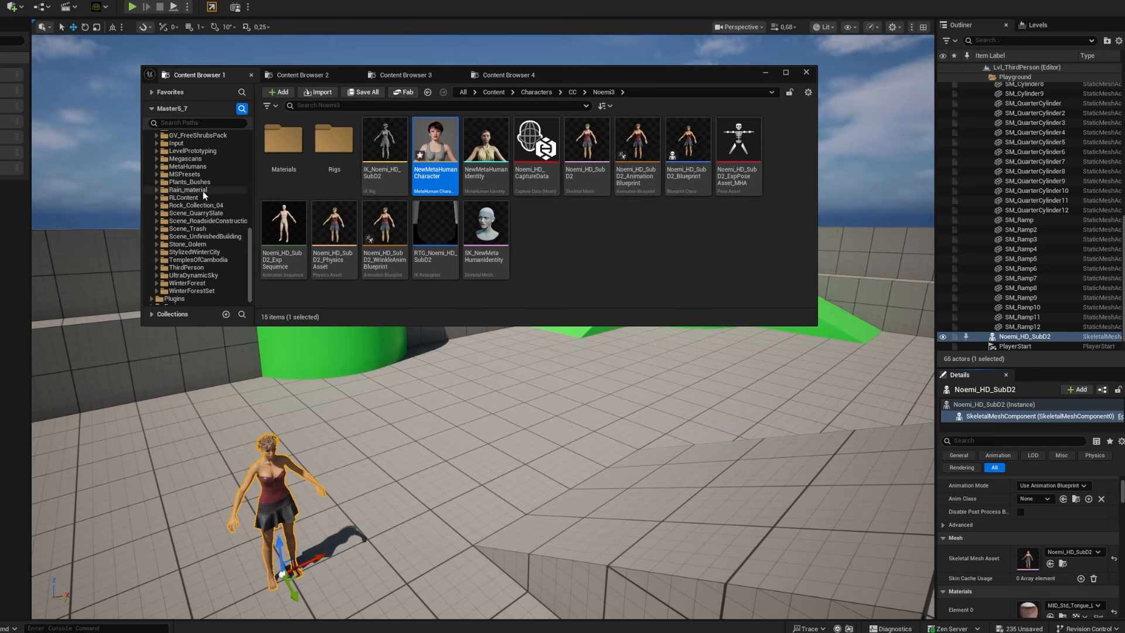
pyautogui.scroll(2, 193, 234)
pyautogui.click(188, 198)
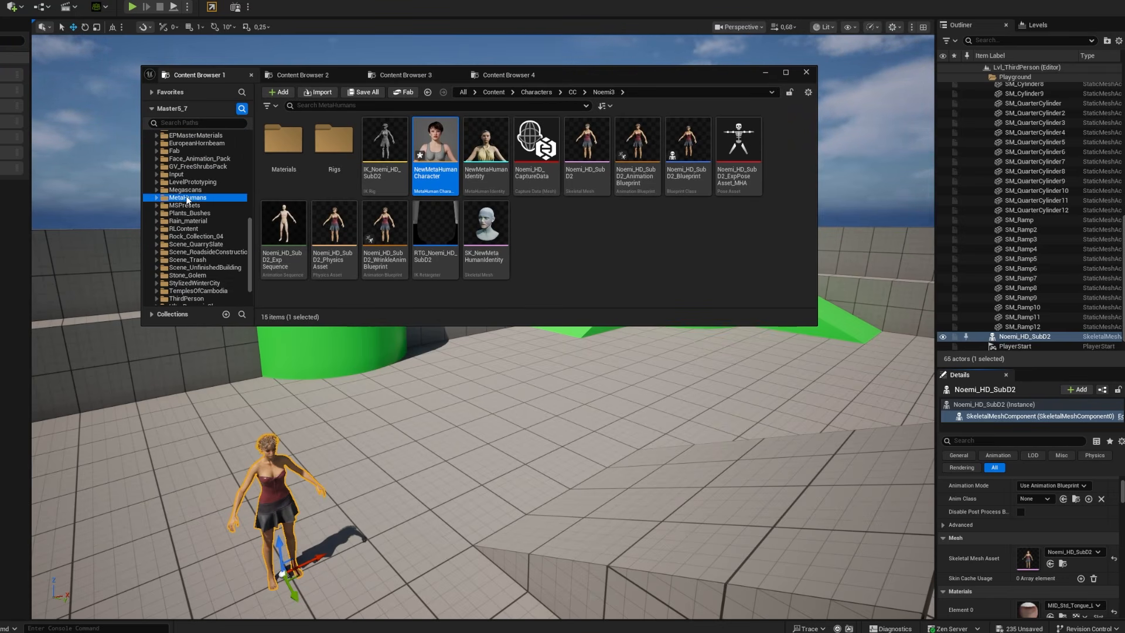
pyautogui.doubleClick(334, 140)
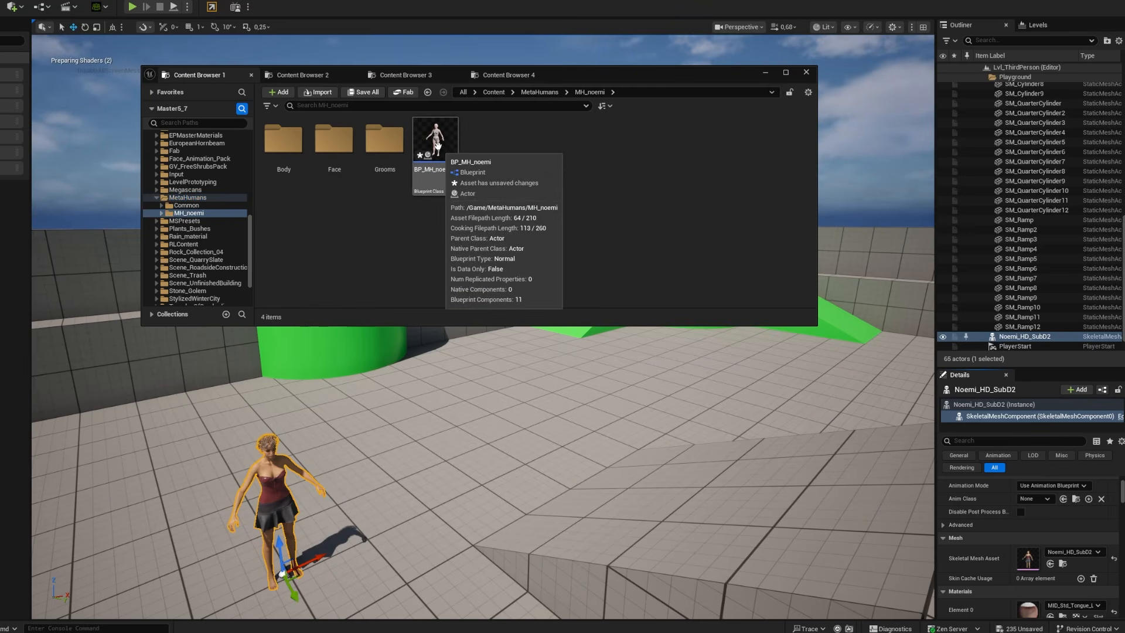
pyautogui.moveTo(436, 145); pyautogui.dragTo(545, 369)
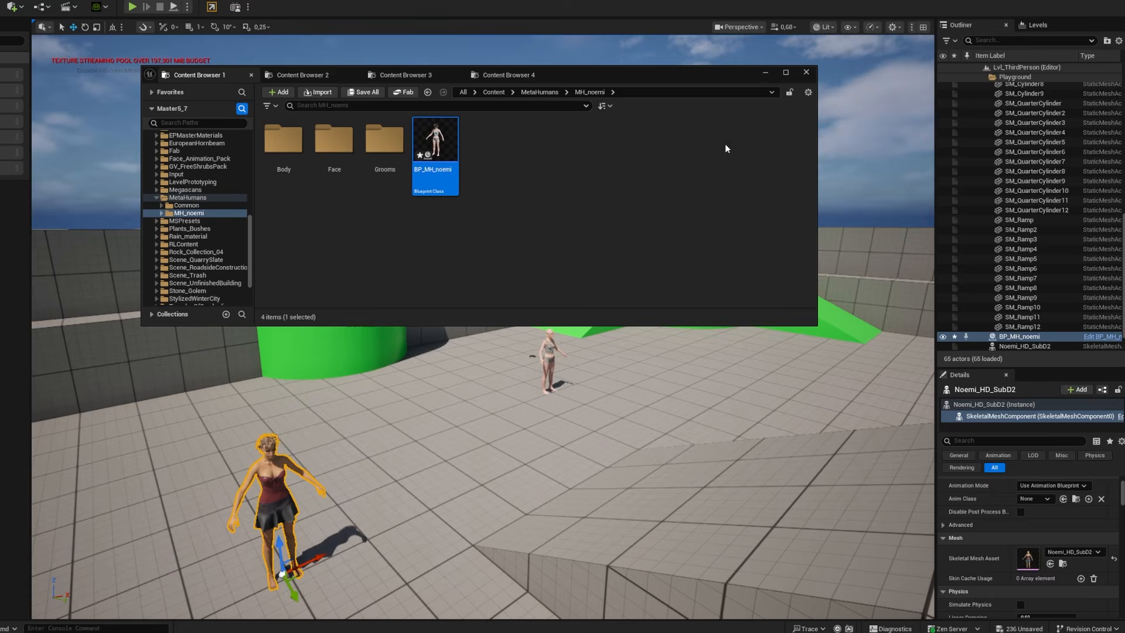
# Step: Examine the placed MetaHuman up close in the level next to the Character Creator version
pyautogui.click(766, 73)
pyautogui.press('w')
pyautogui.moveTo(615, 328)
pyautogui.mouseDown(button='right')
pyautogui.moveTo(528, 337)
pyautogui.moveTo(557, 301)
pyautogui.moveTo(545, 287)
pyautogui.moveTo(559, 282)
pyautogui.moveTo(554, 297)
pyautogui.moveTo(567, 302)
pyautogui.moveTo(553, 300)
pyautogui.moveTo(567, 288)
pyautogui.moveTo(569, 302)
pyautogui.moveTo(803, 293)
pyautogui.moveTo(792, 324)
pyautogui.moveTo(691, 337)
pyautogui.moveTo(612, 311)
pyautogui.mouseUp(button='right')
pyautogui.press('w')
pyautogui.scroll(-5, 553, 306)
pyautogui.press('d')
pyautogui.click(584, 83)
pyautogui.press('w')
pyautogui.press('a')
pyautogui.press('a')
pyautogui.press('w')
pyautogui.scroll(-5, 570, 301)
pyautogui.press('e')
pyautogui.press('d')
pyautogui.press('a')
pyautogui.scroll(-7, 569, 301)
pyautogui.press('e')
pyautogui.scroll(-3, 564, 300)
pyautogui.press('d')
pyautogui.press('a')
pyautogui.press('a')
pyautogui.press('a')
pyautogui.press('s')
pyautogui.press('d')
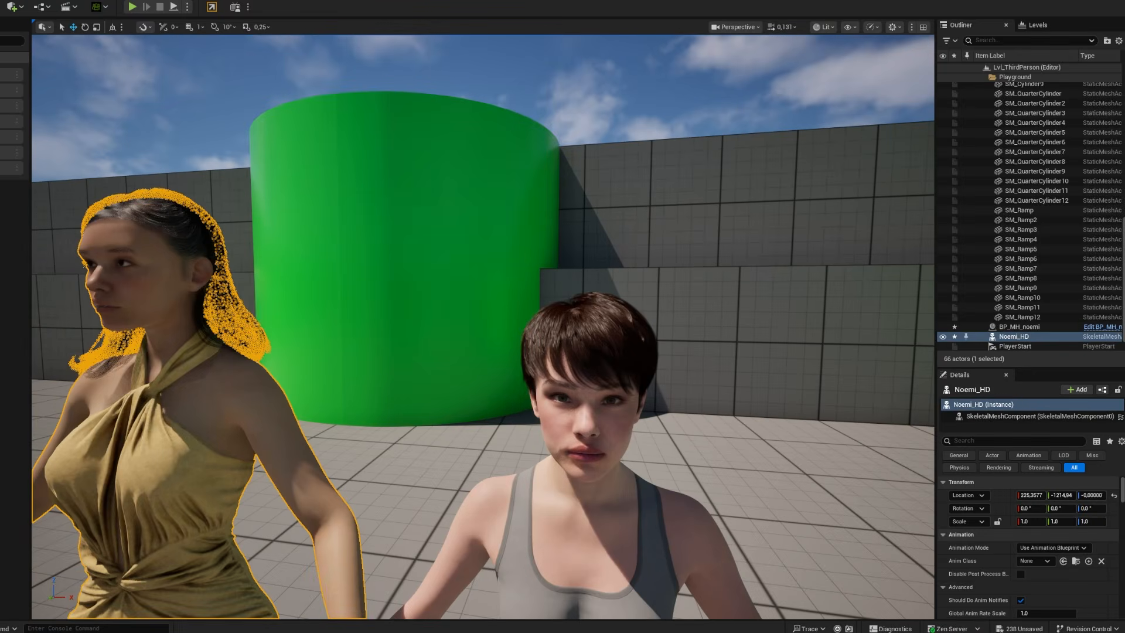
pyautogui.moveTo(612, 311); pyautogui.dragTo(662, 309, button='right')
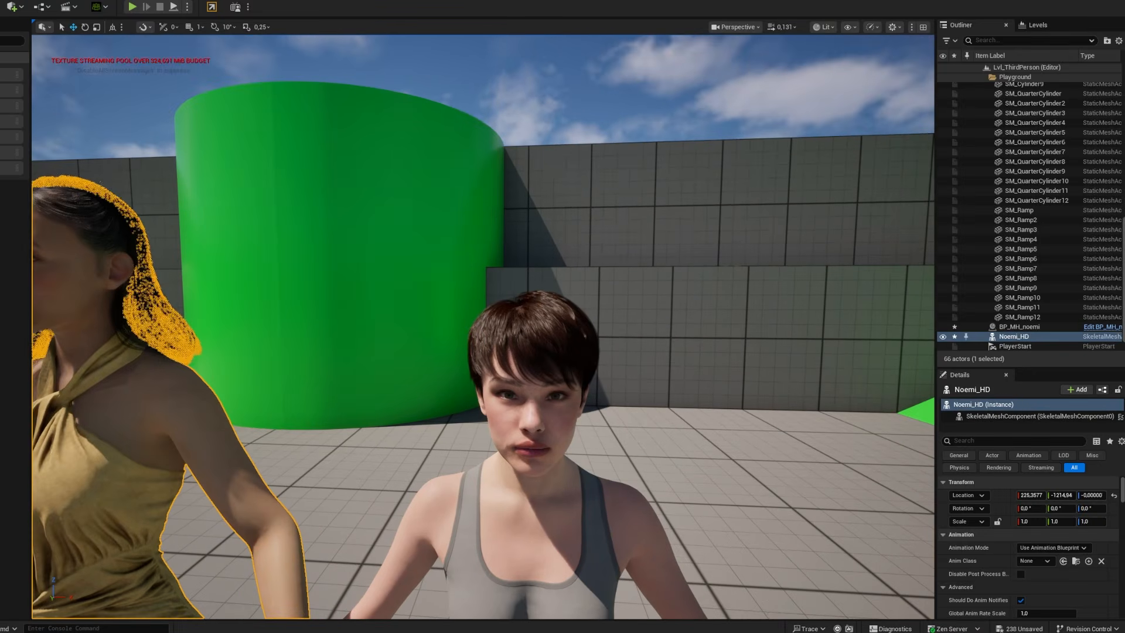
# Step: Clear the selection outline from Noemi_HD and compare the faces, skin and hair of both characters from several angles
pyautogui.click(530, 100)
pyautogui.press('a')
pyautogui.moveTo(444, 379); pyautogui.dragTo(469, 401, button='right')
pyautogui.press('d')
pyautogui.press('d')
pyautogui.moveTo(648, 424); pyautogui.dragTo(516, 371, button='right')
pyautogui.press('d')
pyautogui.scroll(-2, 426, 346)
pyautogui.press('a')
pyautogui.press('a')
pyautogui.press('w')
pyautogui.scroll(-3, 590, 359)
pyautogui.press('a')
pyautogui.press('d')
pyautogui.press('w')
pyautogui.scroll(-3, 587, 373)
pyautogui.press('w')
pyautogui.press('q')
pyautogui.press('e')
pyautogui.scroll(-2, 591, 360)
pyautogui.press('d')
pyautogui.press('a')
pyautogui.press('s')
pyautogui.press('d')
pyautogui.moveTo(547, 423); pyautogui.dragTo(510, 415, button='right')
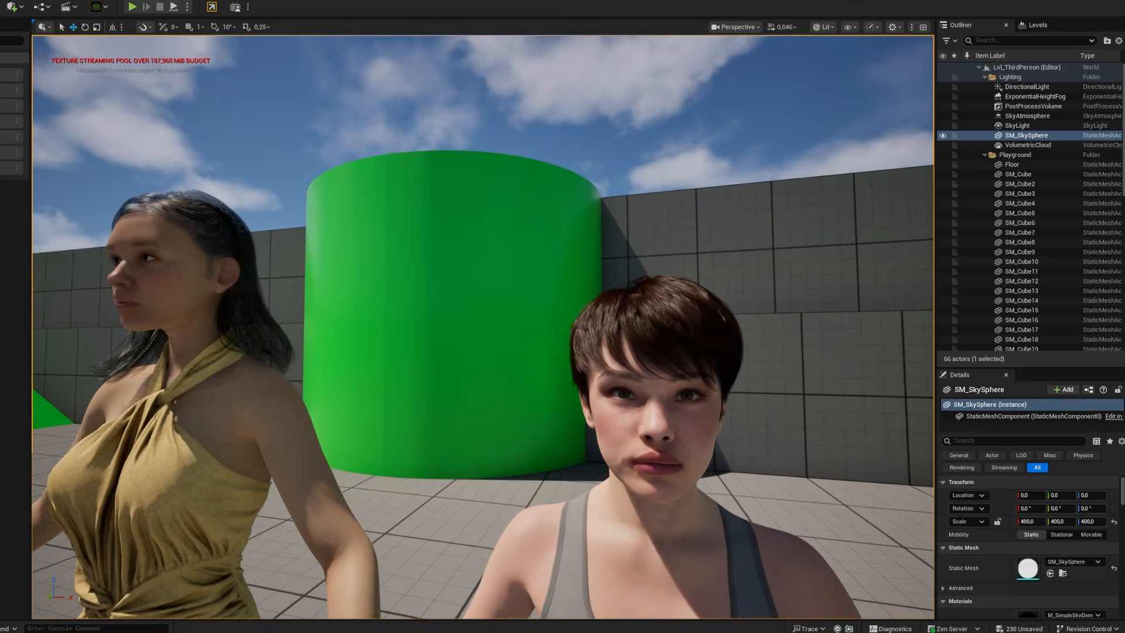